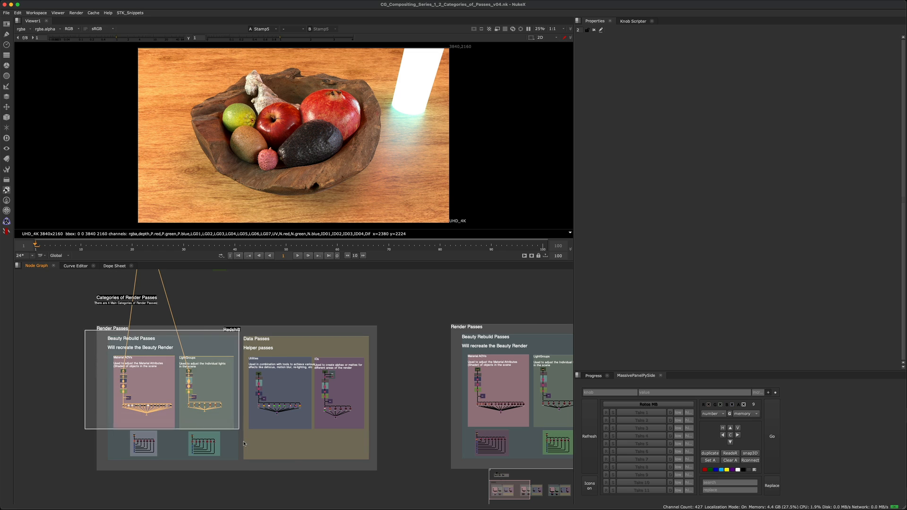
Examine the Beauty Rebuild and Data Passes categories across the Redshift, Arnold and Octane render pass groups.
scroll(236, 376, "up", 1)
scroll(236, 376, "up", 3)
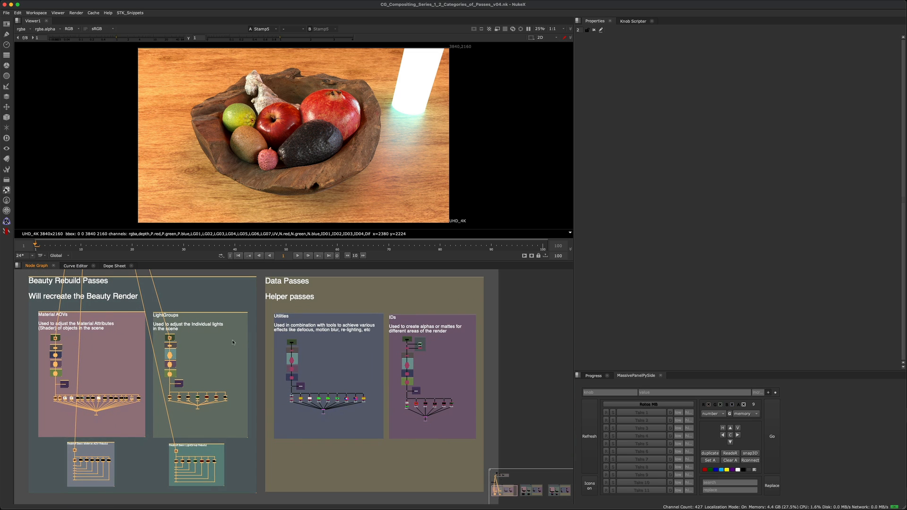
left_click(149, 308)
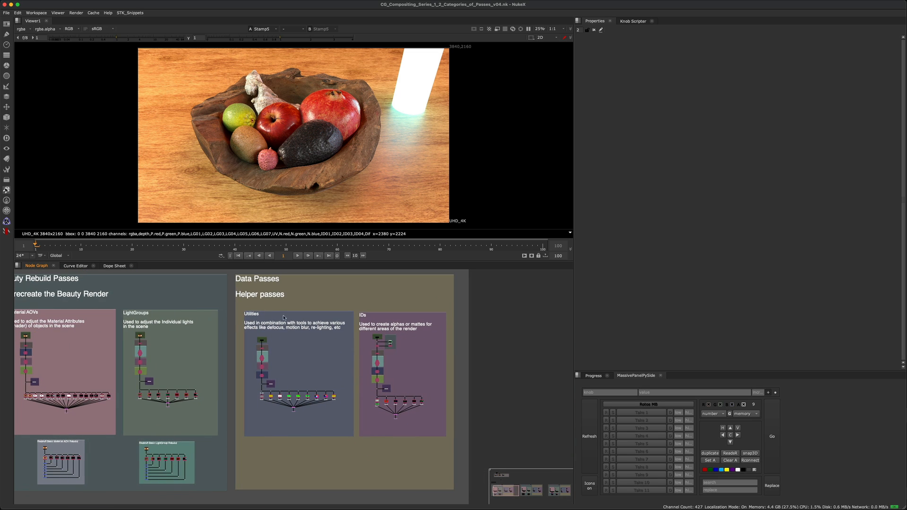
scroll(192, 305, "down", 5)
scroll(305, 359, "up", 2)
middle_click_drag(305, 359, 258, 361)
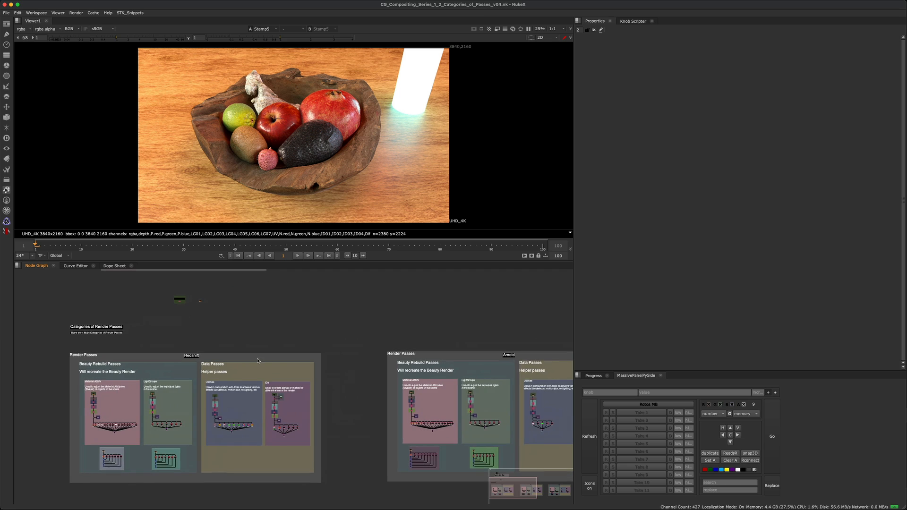
middle_click_drag(274, 321, 295, 296)
left_click_drag(79, 317, 361, 486)
middle_click_drag(379, 307, 297, 312)
left_click(297, 312)
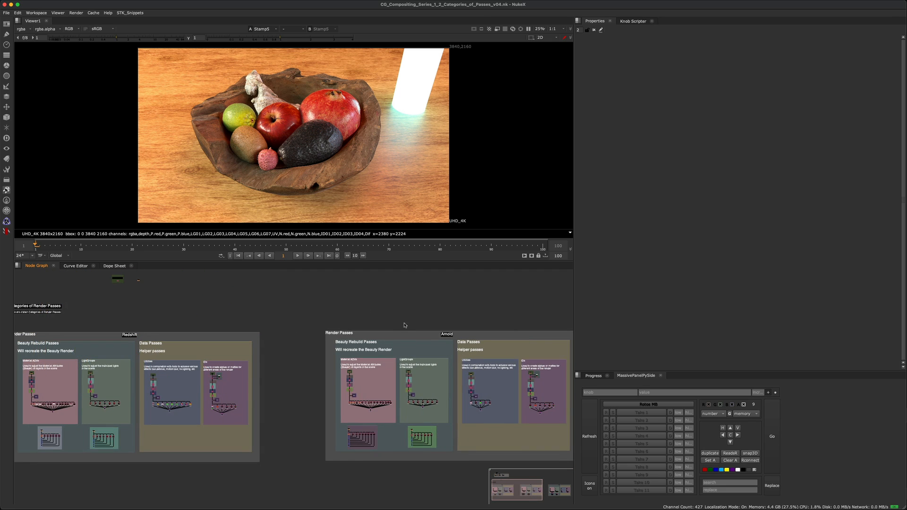
middle_click_drag(427, 319, 322, 327)
middle_click_drag(424, 340, 267, 325)
middle_click_drag(477, 341, 358, 325)
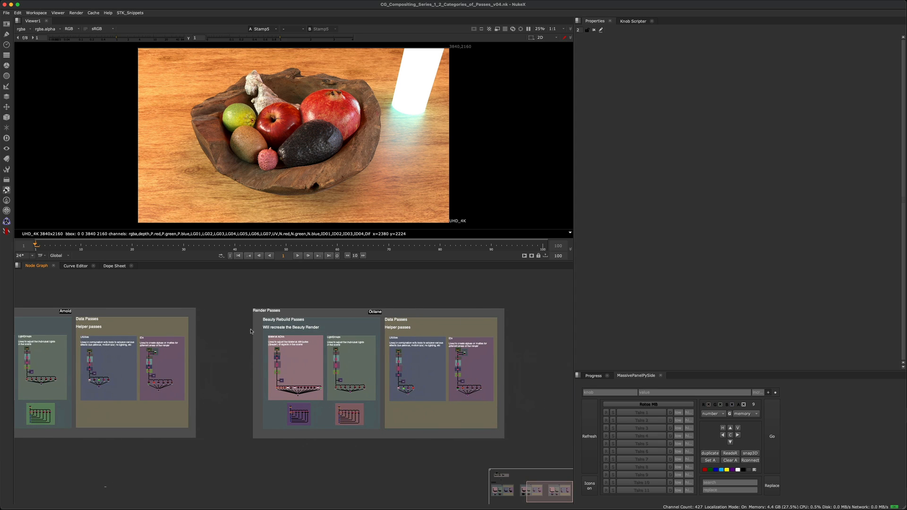
mouse_move(208, 357)
middle_mouse_down()
mouse_move(239, 339)
mouse_move(409, 335)
middle_mouse_up()
mouse_move(183, 332)
middle_mouse_down()
mouse_move(439, 397)
mouse_move(252, 347)
middle_mouse_up()
scroll(196, 349, "up", 2)
middle_click_drag(196, 348, 176, 288)
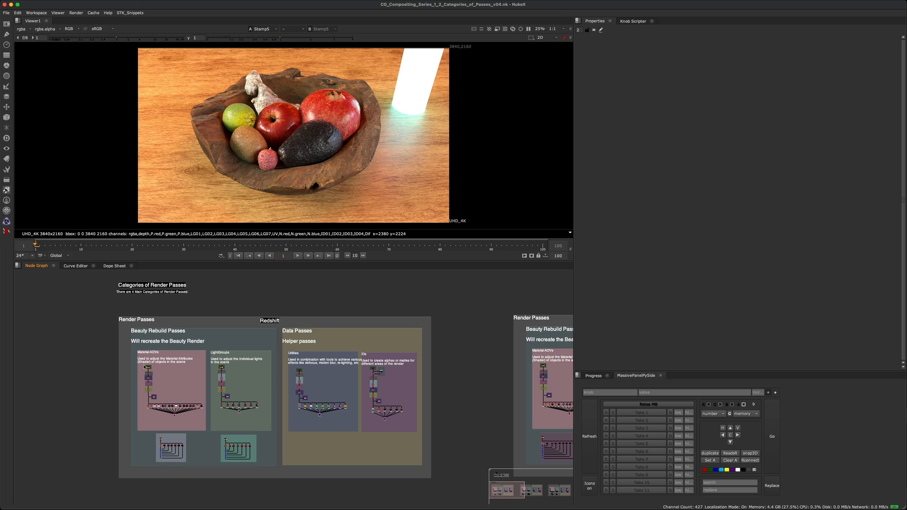
View the FruitBowl_Redshift_Beauty render of the Material AOVs branch, followed by the branch's layer contact sheet.
scroll(145, 366, "up", 8)
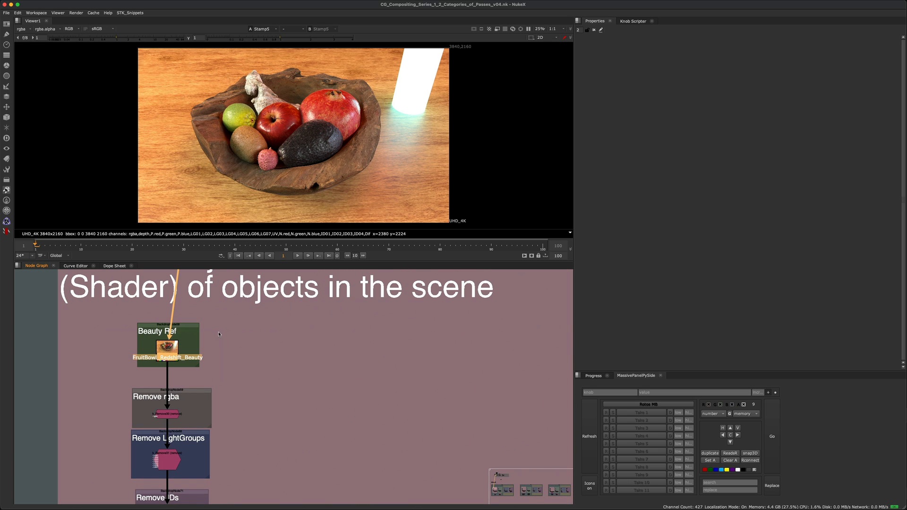
key("1")
scroll(233, 304, "down", 5)
middle_click_drag(219, 334, 239, 282)
scroll(232, 421, "up", 9)
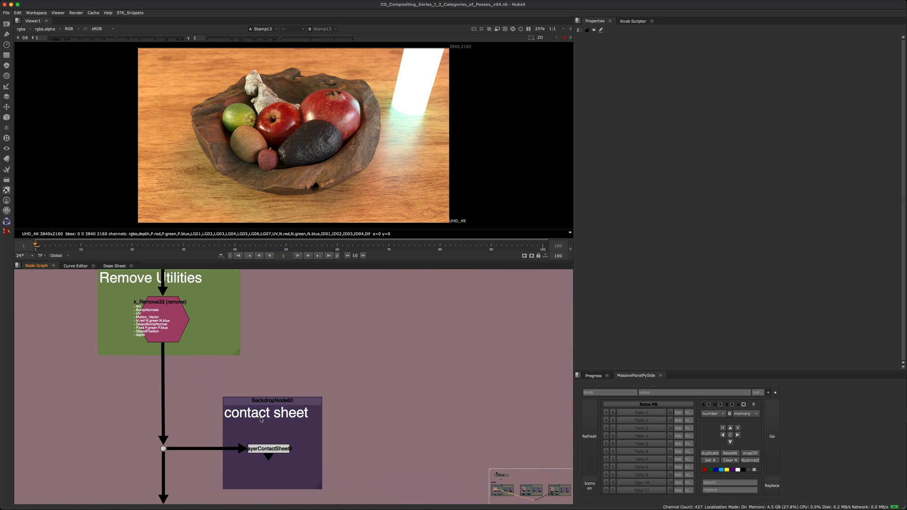
middle_click_drag(261, 419, 264, 369)
left_click_drag(332, 380, 238, 405)
key("1")
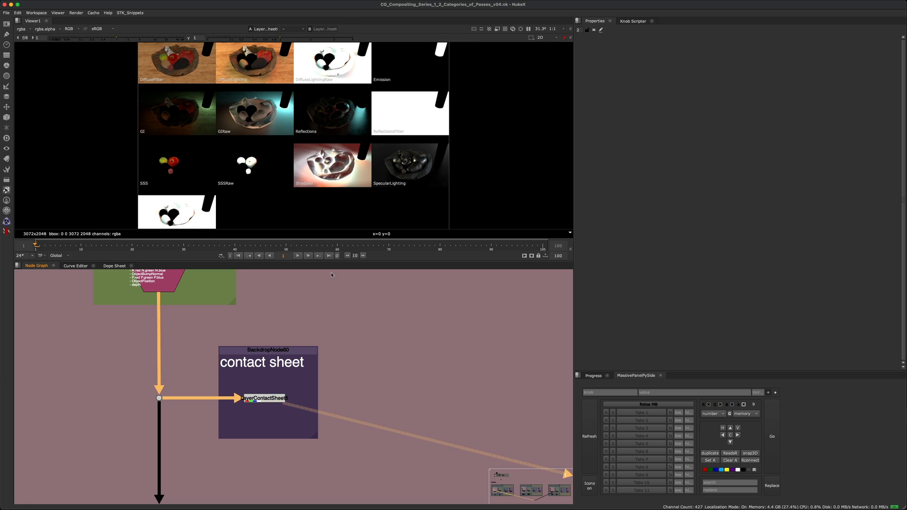
Disable the rgba, LightGroups, IDs and Utilities remove nodes in the Redshift Material AOVs branch.
scroll(322, 345, "down", 10)
middle_click_drag(342, 330, 298, 376)
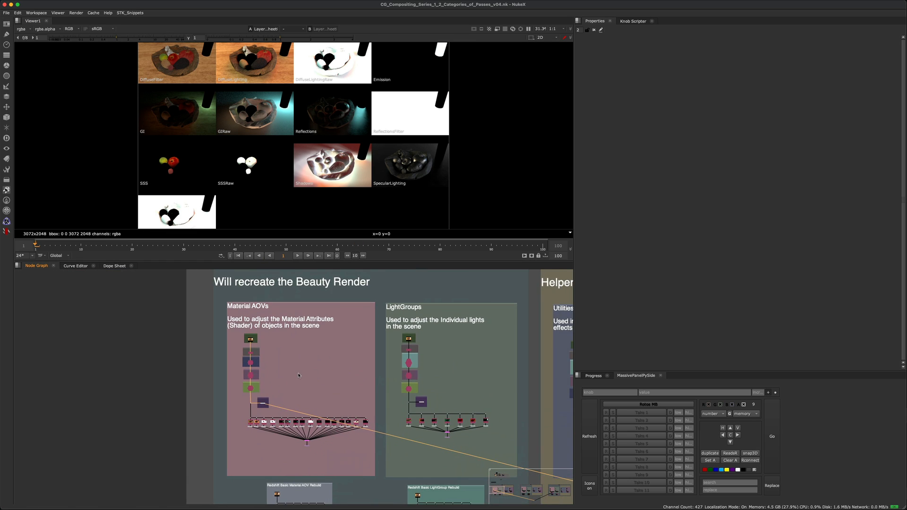
scroll(299, 374, "up", 2)
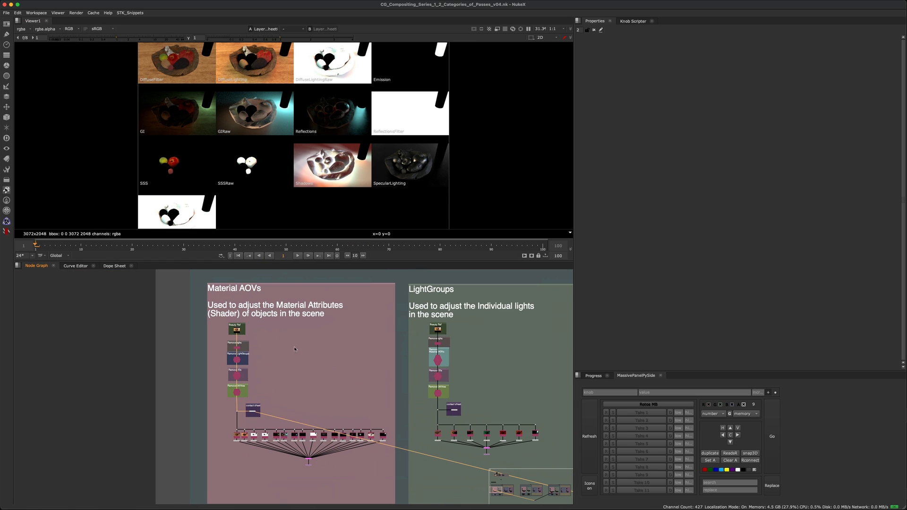
scroll(252, 409, "up", 5)
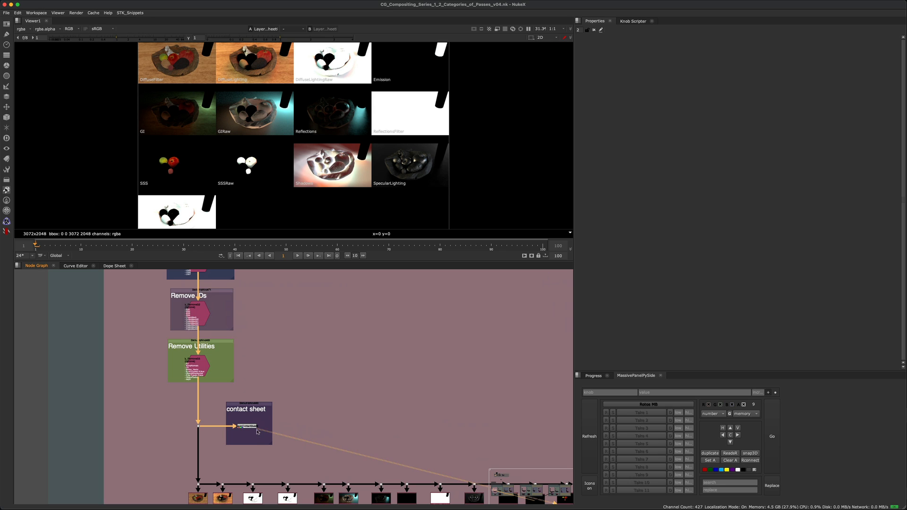
scroll(272, 366, "down", 4)
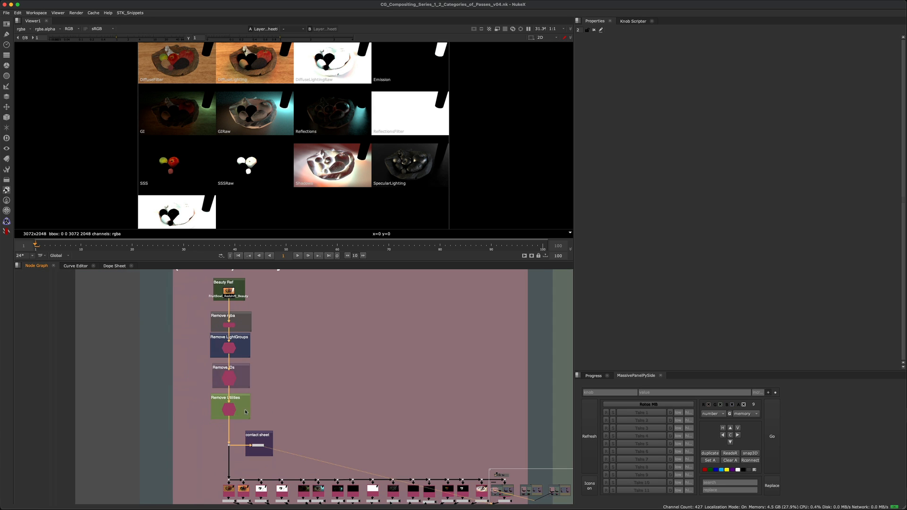
left_click_drag(214, 423, 280, 314)
key("d")
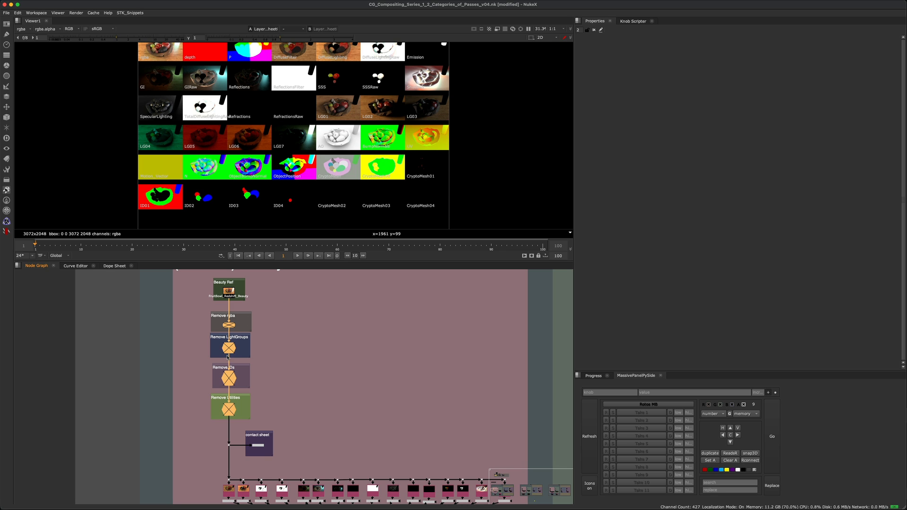
Re-enable the four disabled remove nodes above the Material AOVs contact sheet.
scroll(197, 408, "up", 4)
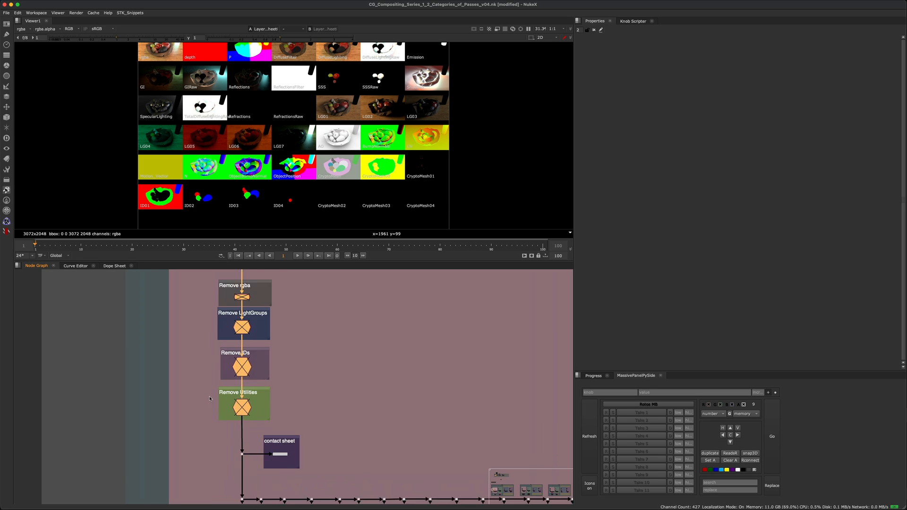
left_click_drag(197, 429, 337, 284)
middle_click_drag(314, 314, 297, 354)
key("d")
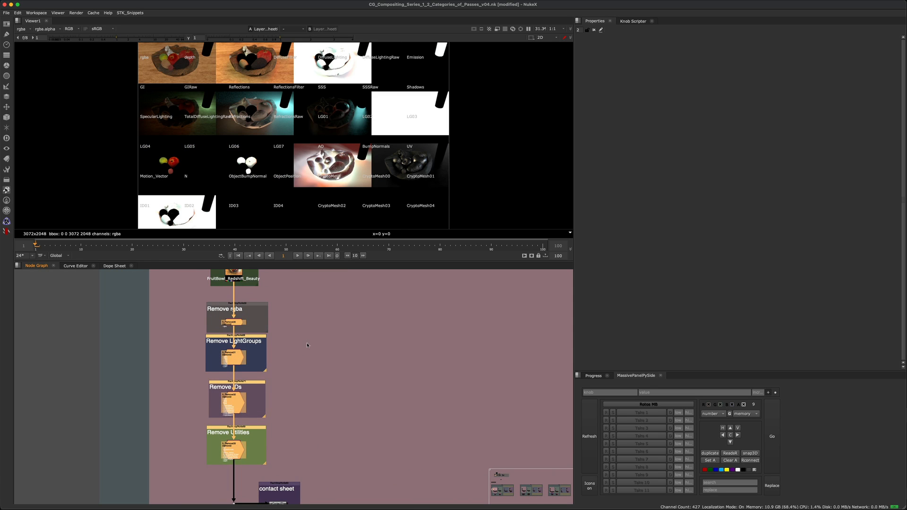
Add a standard Remove node beside the Remove LightGroups backdrop and choose its operation.
scroll(306, 342, "up", 3)
key("Tab")
type("remo")
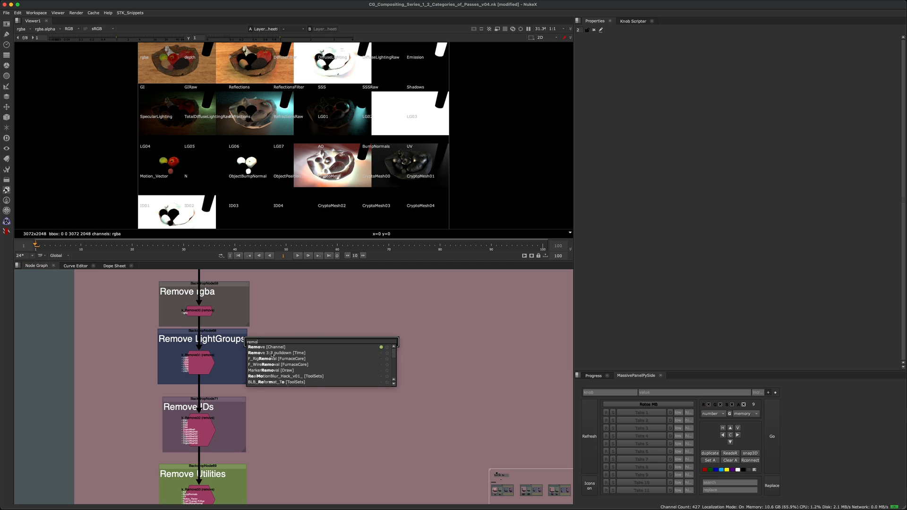
key("Return")
scroll(314, 336, "up", 4)
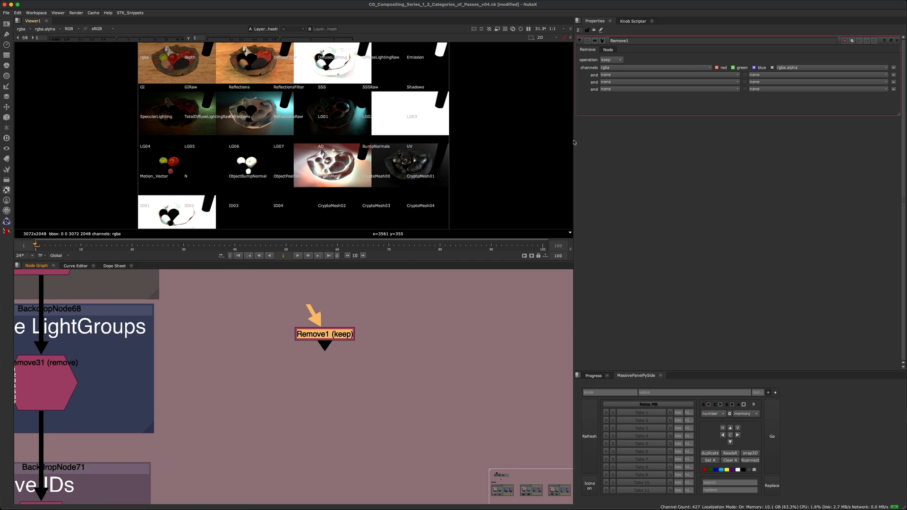
left_click(610, 60)
left_click(615, 66)
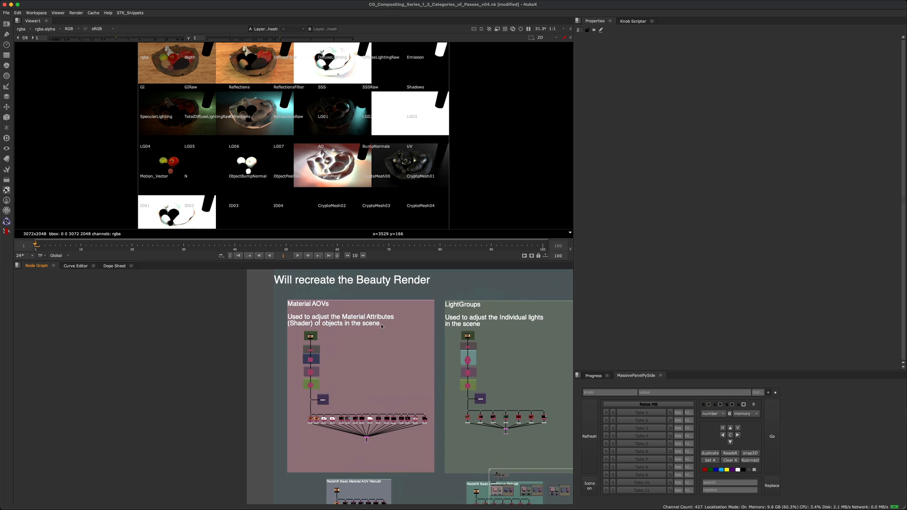
Locate the Default K_Remove backdrop above the render pass groups and nudge its gizmo download note slightly.
middle_click_drag(404, 324, 302, 441)
middle_click_drag(377, 271, 338, 383)
scroll(339, 369, "down", 3)
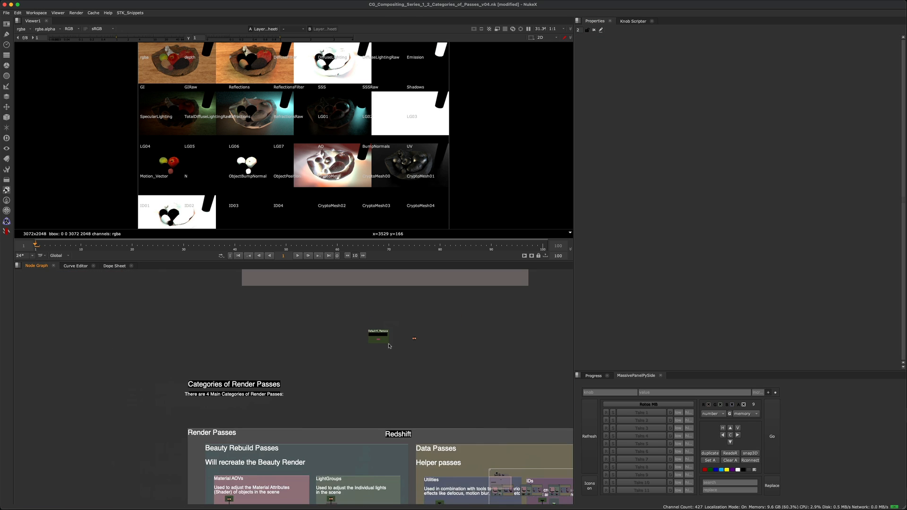
scroll(399, 338, "up", 6)
scroll(404, 330, "up", 8)
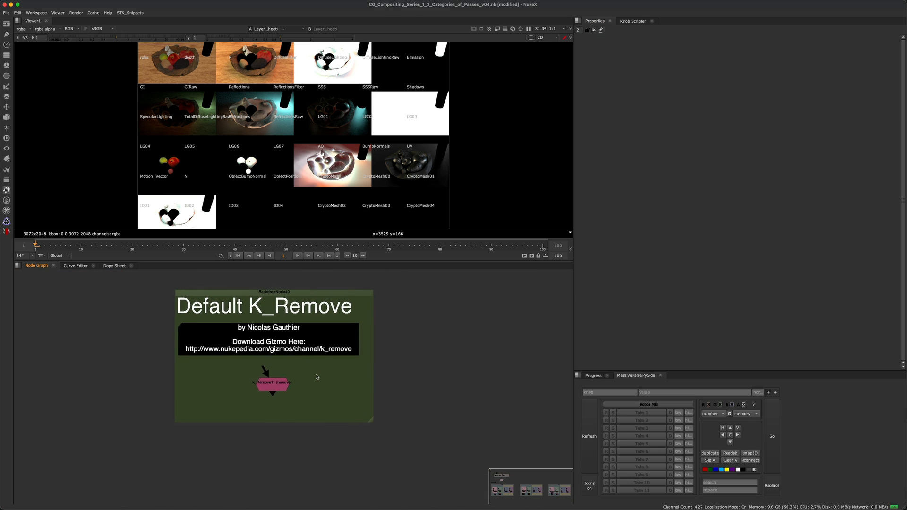
middle_click_drag(304, 379, 305, 409)
middle_click_drag(324, 360, 323, 351)
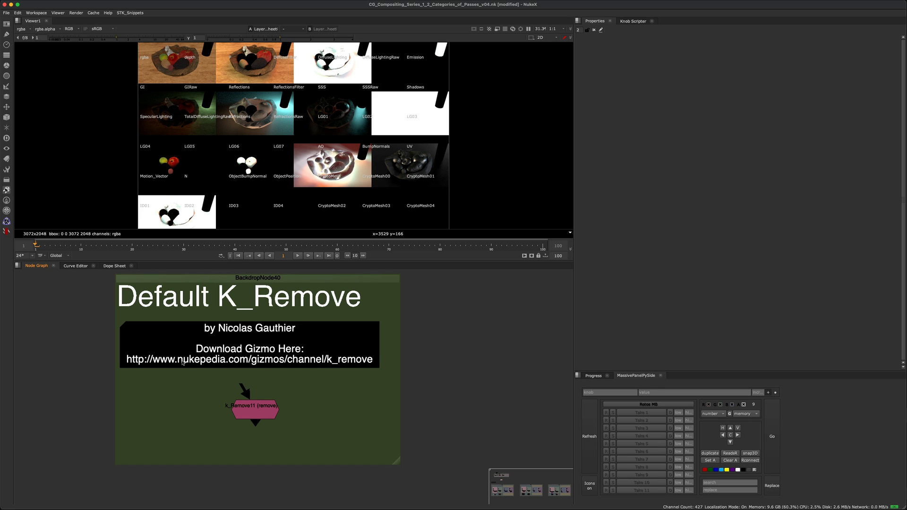
left_click_drag(301, 348, 305, 346)
left_click(418, 357)
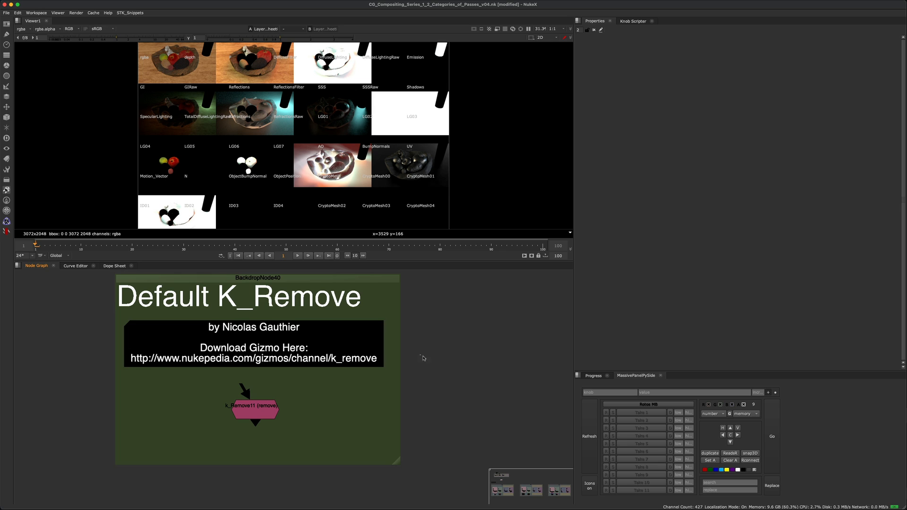
Open the properties of the k_Remove node in the Default K_Remove backdrop.
middle_click_drag(350, 388, 267, 377)
double_click(170, 398)
scroll(256, 338, "down", 5)
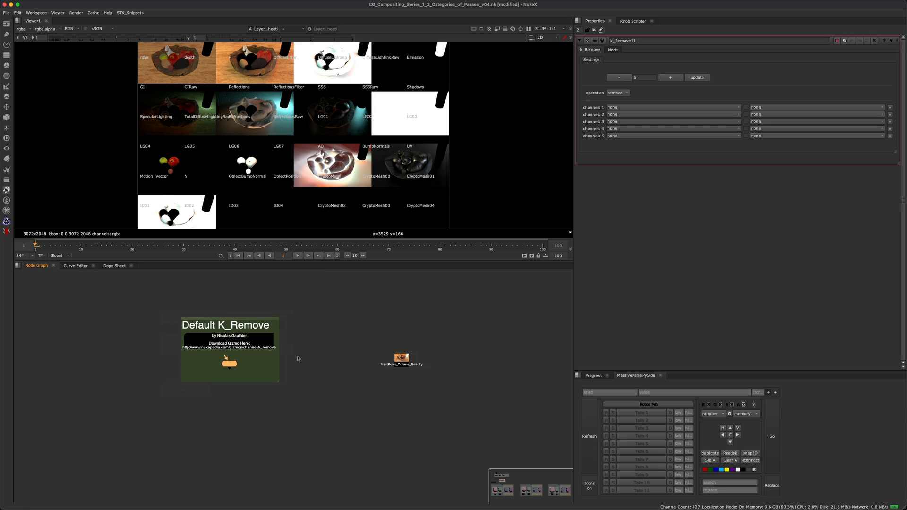
Paste a k_Remove node below FruitBowl_Octane_Beauty, view its output, open its properties and move the beauty node slightly up.
middle_click_drag(391, 354, 268, 340)
scroll(341, 355, "up", 5)
left_click_drag(459, 312, 372, 376)
key("super+v")
left_click(420, 370)
scroll(417, 365, "up", 4)
key("1")
double_click(374, 377)
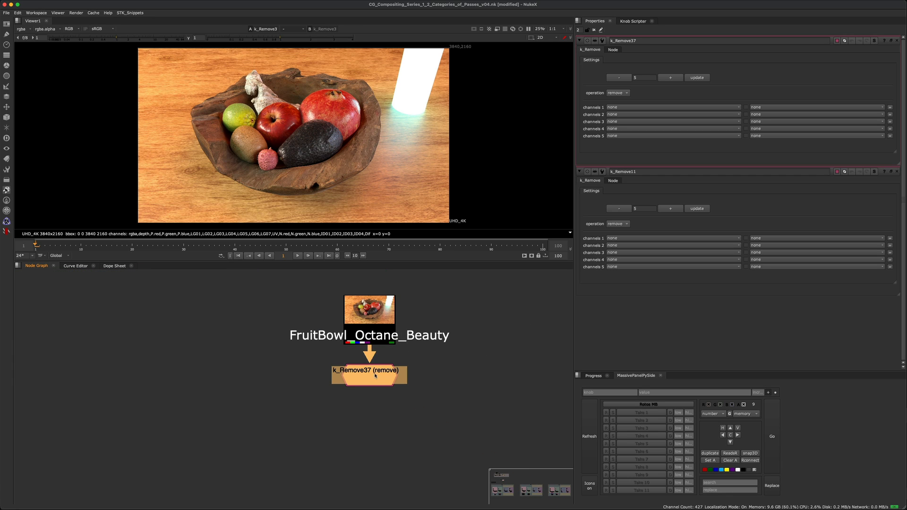
left_click_drag(374, 321, 374, 312)
left_click(371, 377)
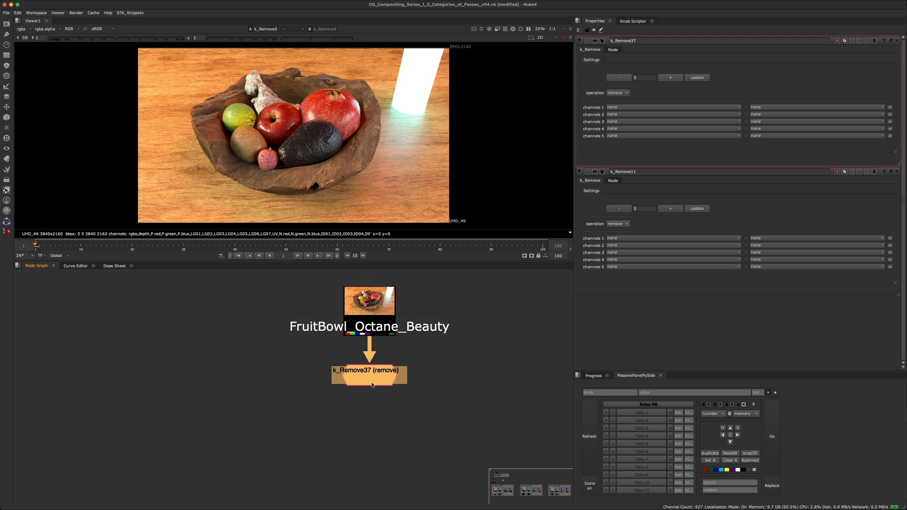
Set channels 1 of the pasted k_Remove node to CryptoInstanceID00, with alpha tried first.
left_click(622, 93)
left_click(654, 108)
left_click(627, 107)
left_click(632, 108)
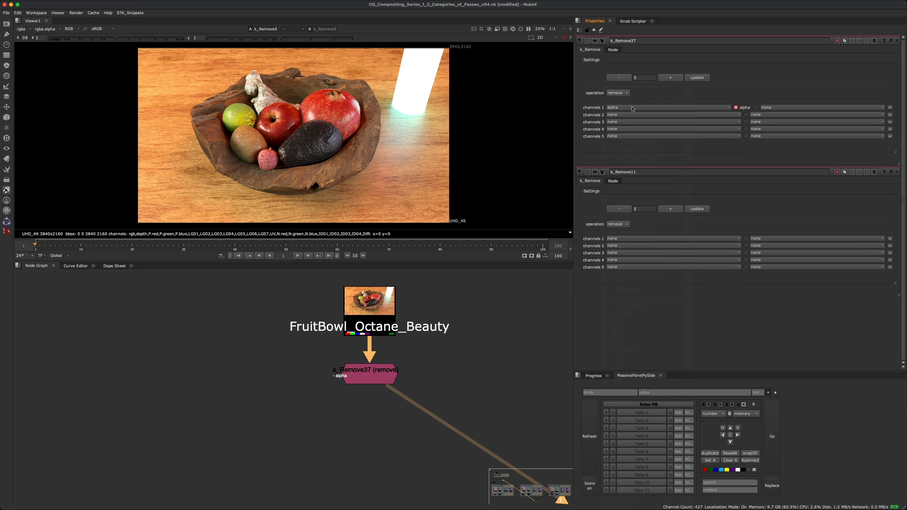
left_click(623, 109)
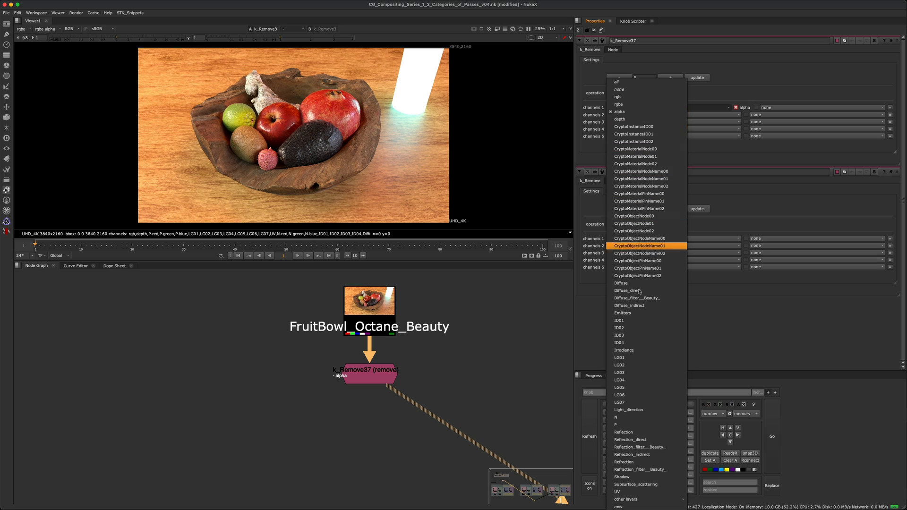
left_click(633, 128)
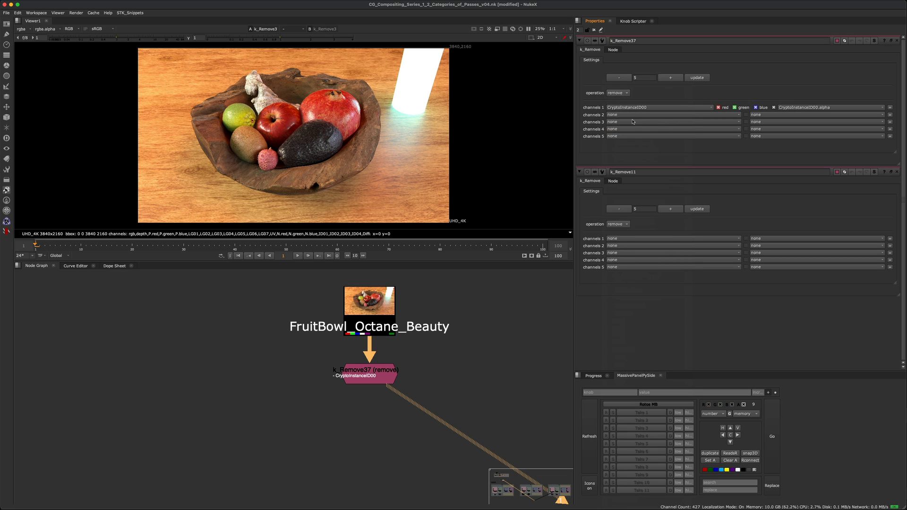
Set channels 2 to CryptoInstanceID01 and channels 3 to CryptoInstanceID02 in the pasted k_Remove node.
left_click(622, 109)
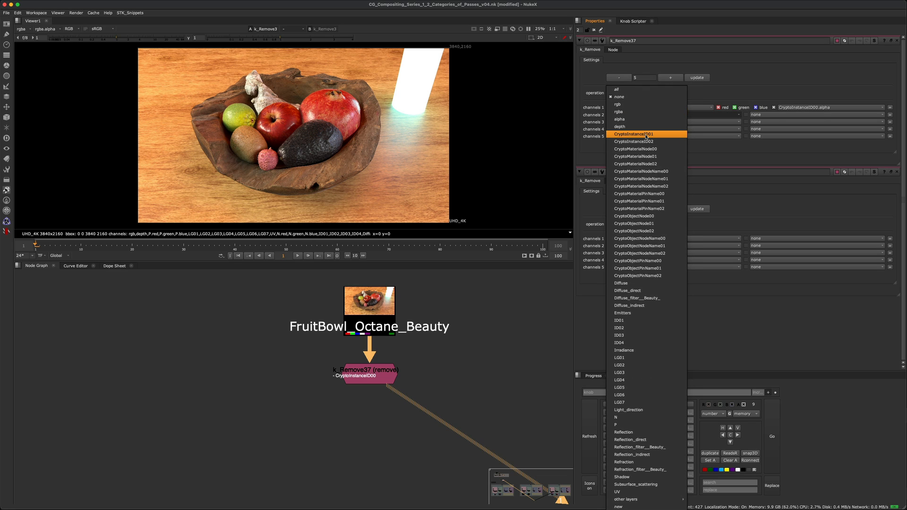
left_click(635, 134)
left_click(634, 126)
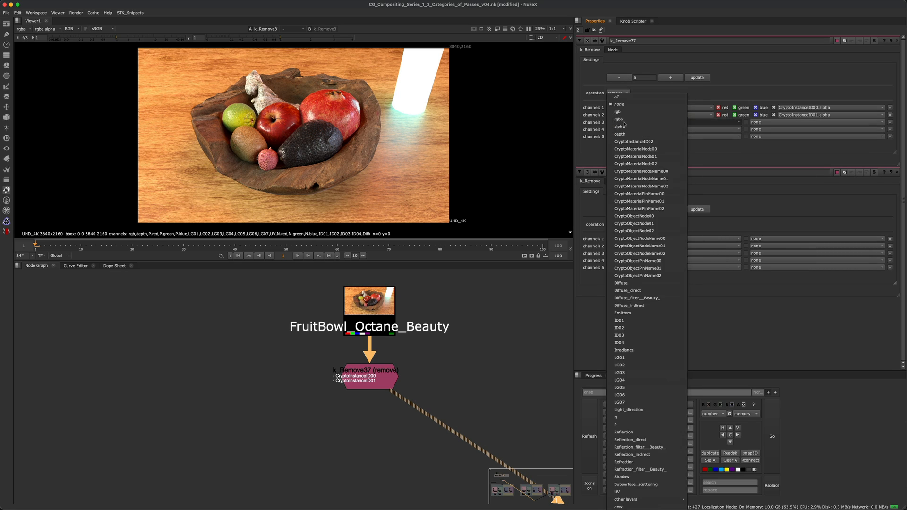
left_click(656, 143)
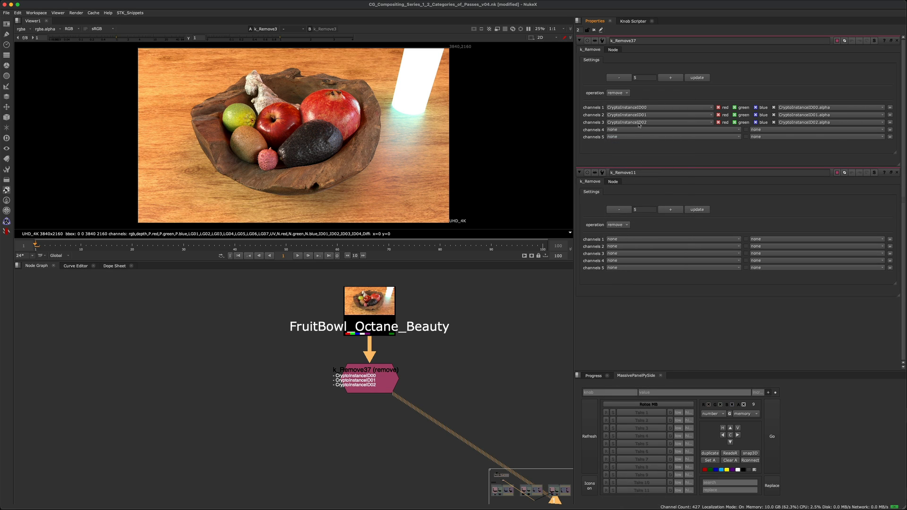
Set channels 4 to CryptoMaterialNode00 and channels 5 to CryptoMaterialNode01 in the pasted k_Remove node.
left_click(626, 132)
left_click(650, 150)
left_click(649, 137)
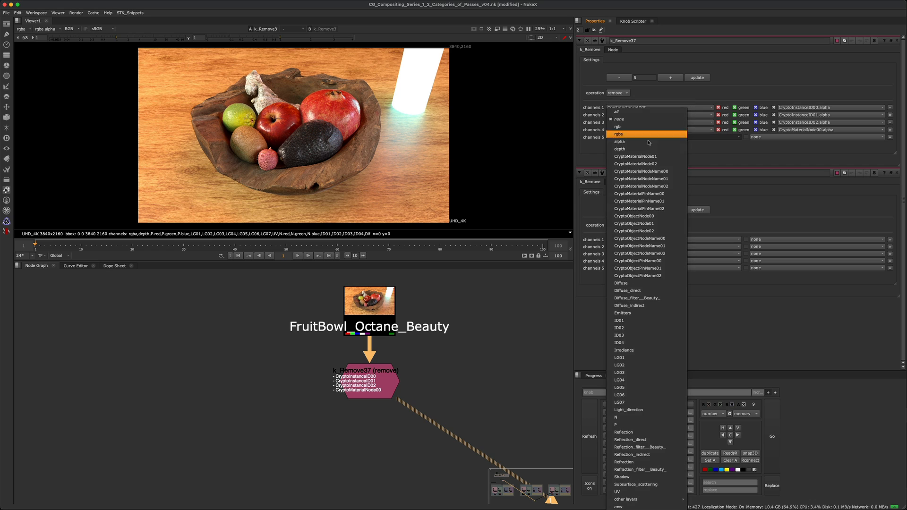
left_click(648, 157)
Increase the number of channel slots in the pasted k_Remove node to 11.
left_click(670, 79)
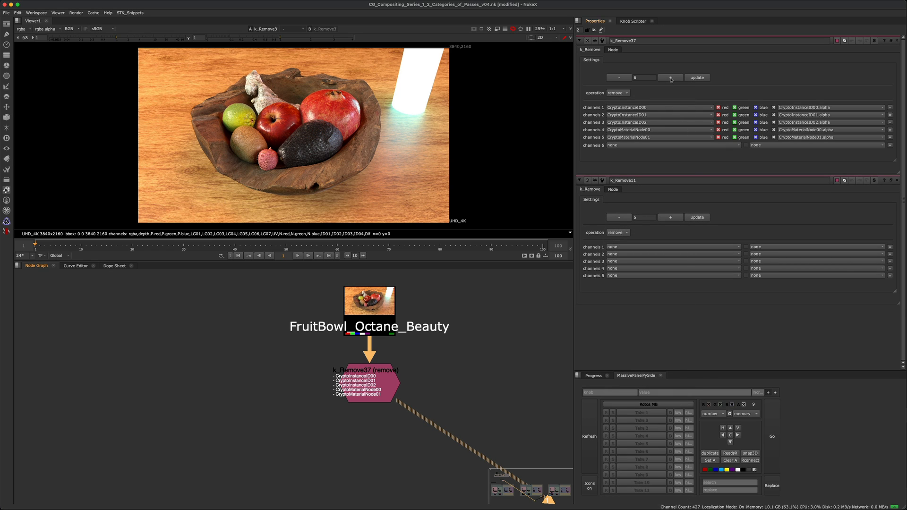
left_click(670, 79)
left_click(671, 80)
left_click(673, 79)
left_click(673, 80)
left_click(674, 78)
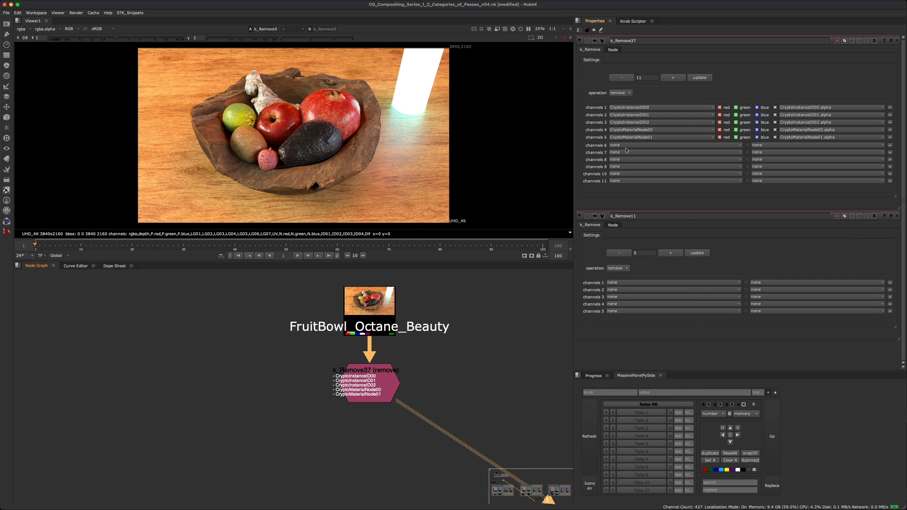
Set channels 6 to CryptoMaterialNode02 and channels 7 to CryptoMaterialNodeName00 in the pasted k_Remove node.
left_click(627, 145)
left_click(627, 161)
left_click(628, 153)
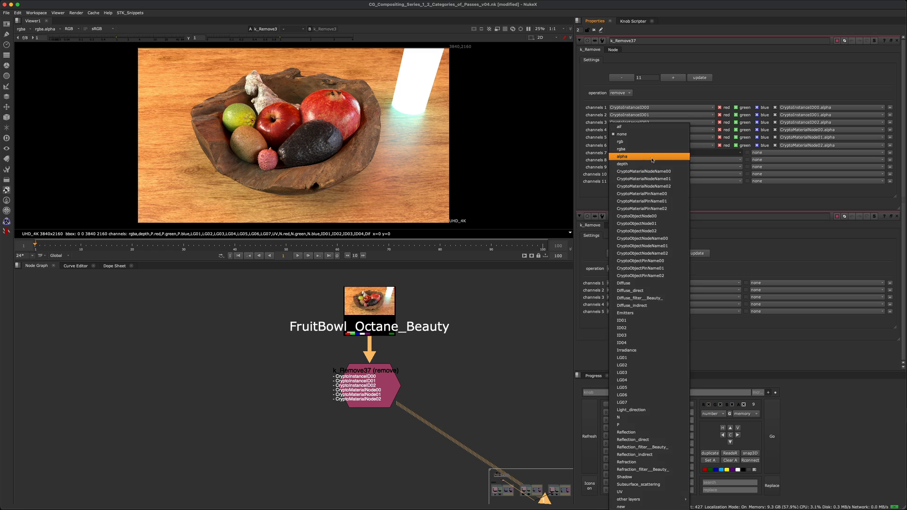
left_click(652, 173)
Set channels 8 to CryptoMaterialNodeName01 and channels 9 to CryptoMaterialNodeName02 in the pasted k_Remove node.
left_click(627, 161)
left_click(656, 179)
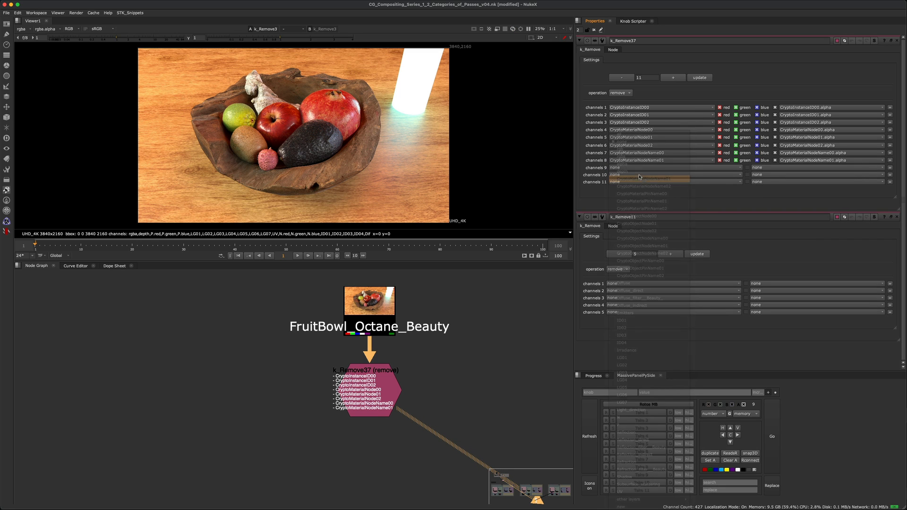
left_click(628, 167)
left_click(648, 186)
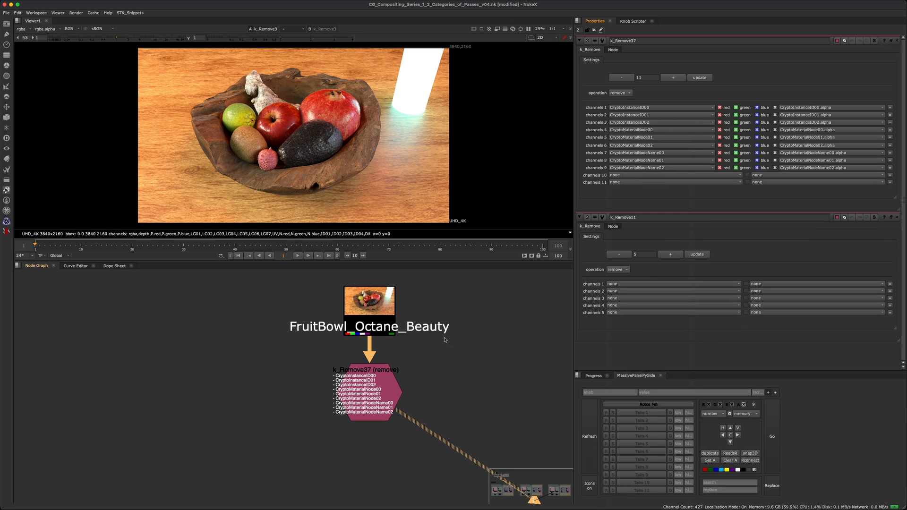
Examine the list of removed layers shown on the k_Remove node below FruitBowl_Octane_Beauty.
scroll(427, 346, "up", 4)
mouse_move(481, 291)
left_mouse_down()
mouse_move(253, 445)
mouse_move(258, 432)
mouse_move(307, 412)
mouse_move(482, 283)
left_mouse_up()
left_click(477, 313)
left_click(406, 369)
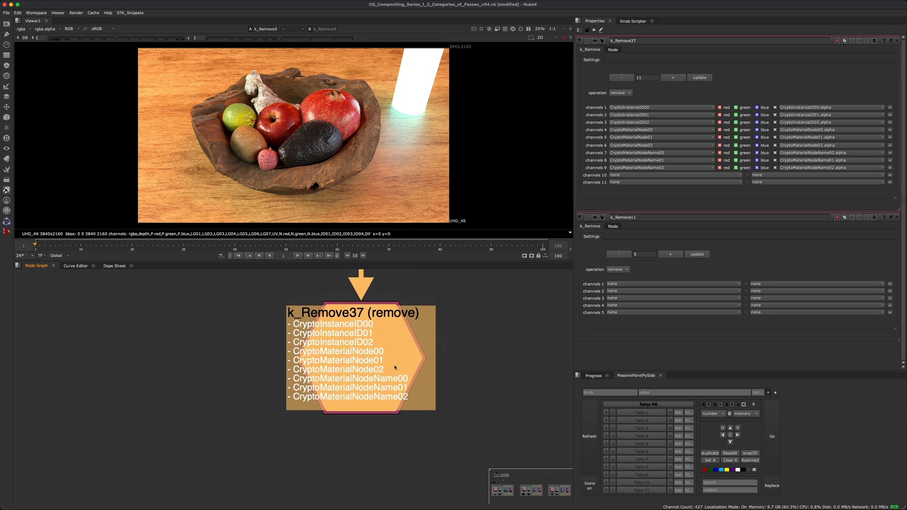
scroll(457, 340, "down", 3)
left_click(331, 403)
left_click_drag(331, 403, 288, 427)
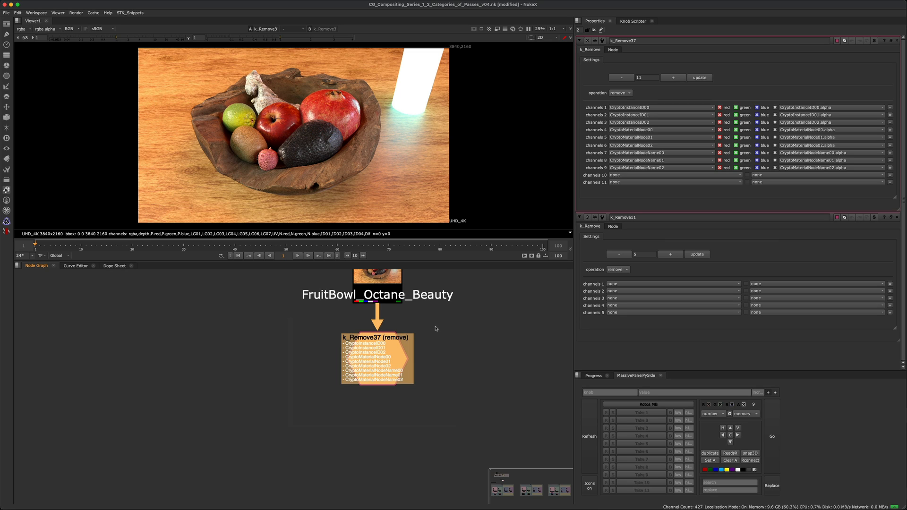
Close the properties of all open nodes.
middle_click_drag(443, 327, 417, 377)
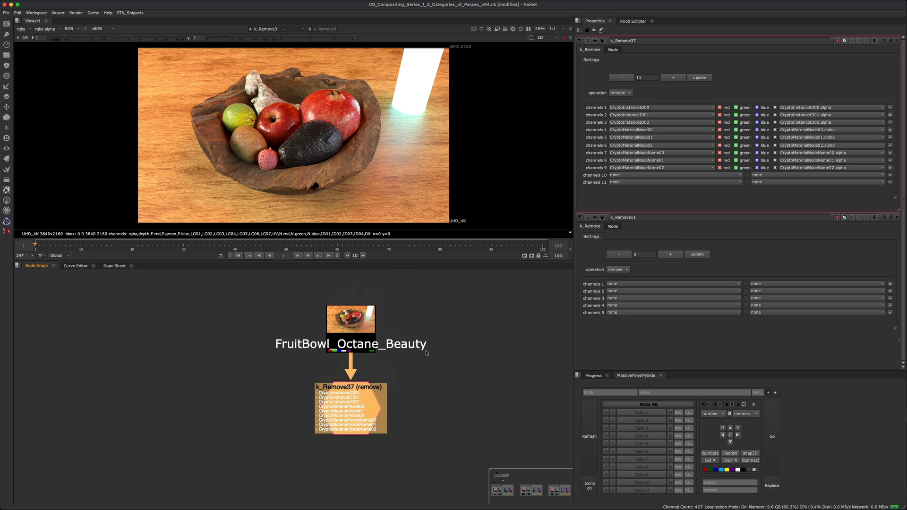
scroll(428, 348, "down", 3)
middle_click_drag(428, 342, 429, 321)
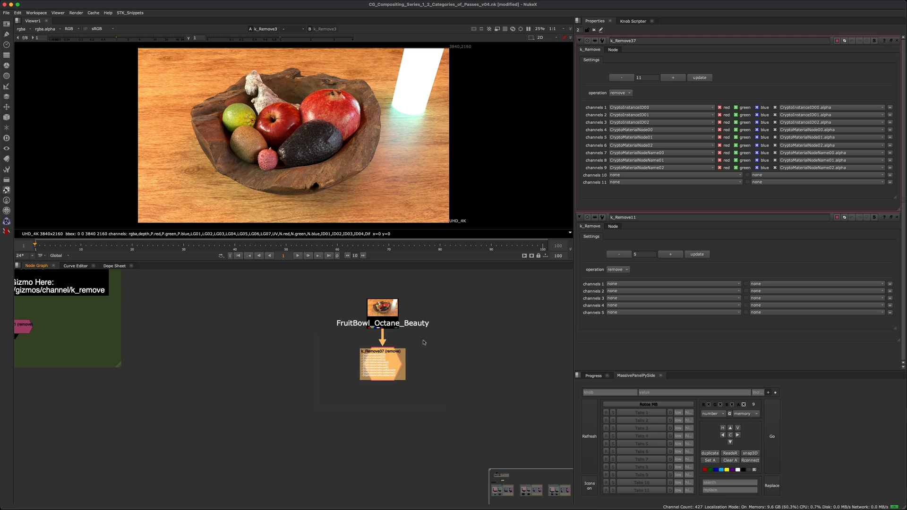
left_click(593, 29)
Examine the Remove rgba, LightGroups, IDs and Utilities groups in the Material AOVs branch.
scroll(438, 325, "down", 2)
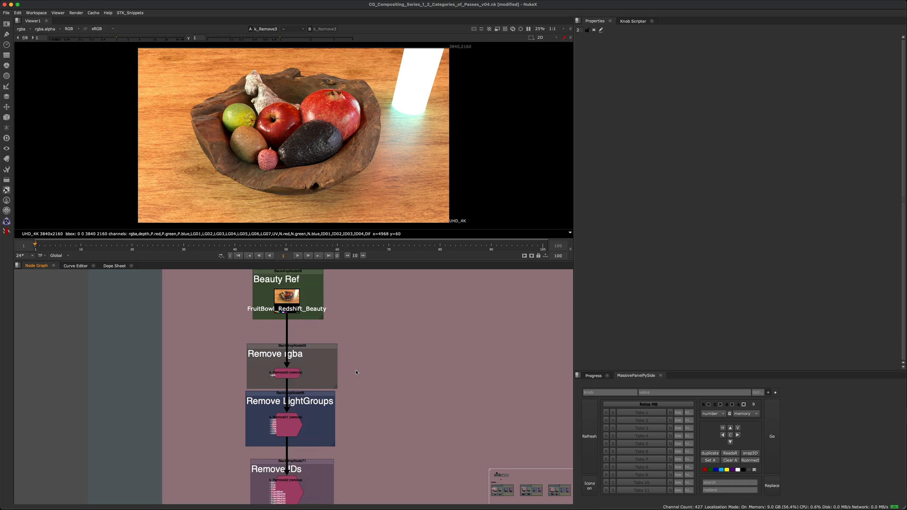
middle_click_drag(356, 372, 288, 396)
scroll(364, 328, "down", 4)
left_click_drag(169, 279, 428, 334)
scroll(197, 399, "up", 6)
middle_click_drag(277, 410, 253, 365)
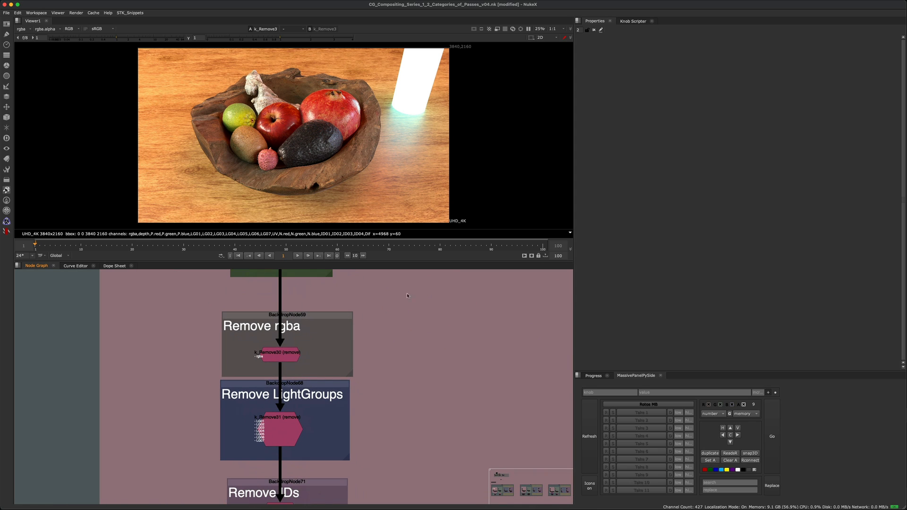
left_click_drag(410, 292, 249, 351)
middle_click_drag(333, 379, 326, 319)
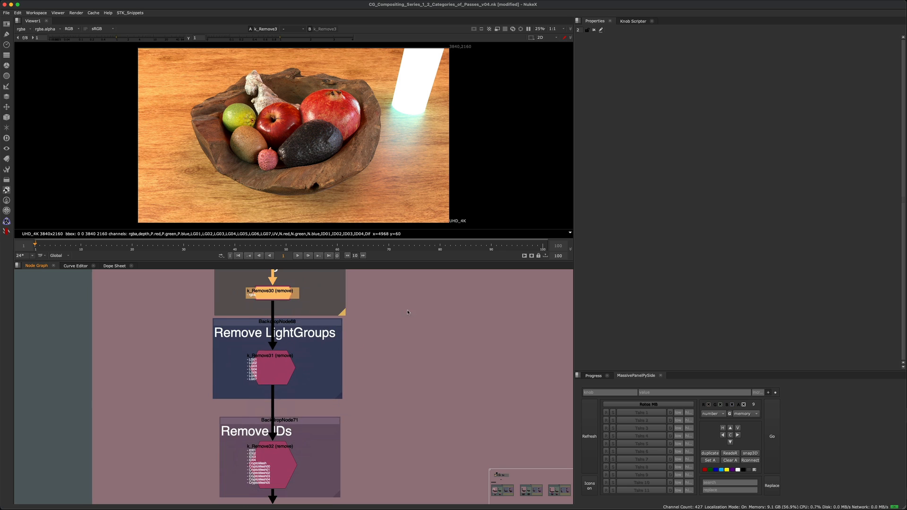
left_click_drag(419, 301, 134, 428)
middle_click_drag(137, 425, 151, 354)
left_click_drag(429, 321, 237, 415)
middle_click_drag(238, 416, 247, 323)
left_click_drag(426, 332, 180, 445)
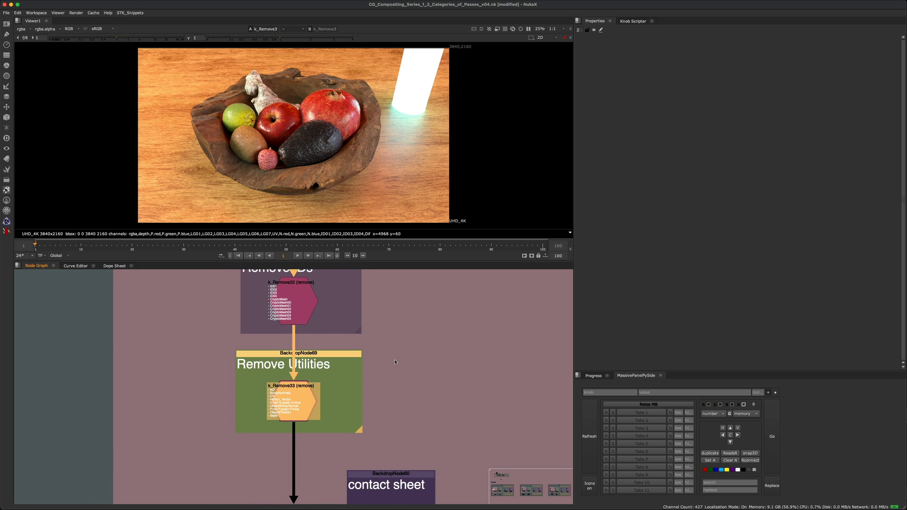
View the output of the LayerContactSheet node in the Material AOVs branch.
scroll(395, 363, "down", 3)
middle_click_drag(425, 438, 422, 391)
scroll(420, 391, "up", 3)
left_click_drag(465, 370, 354, 405)
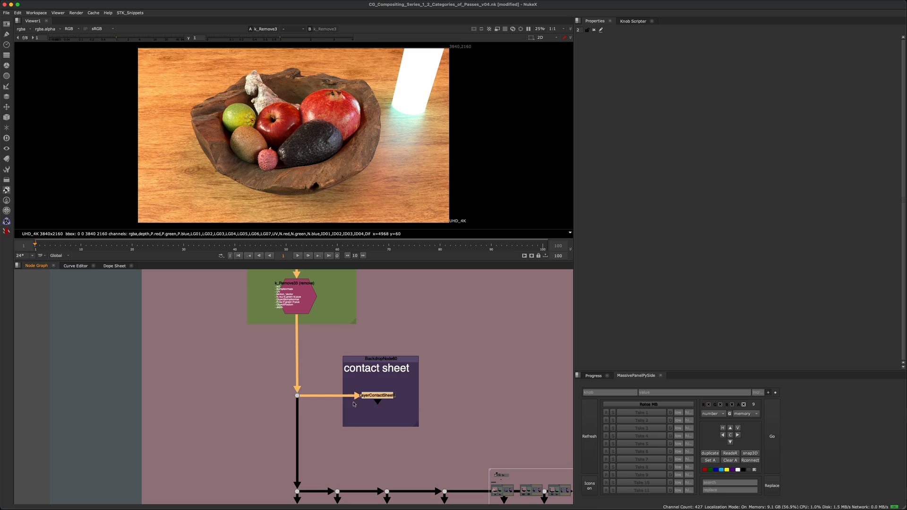
key("1")
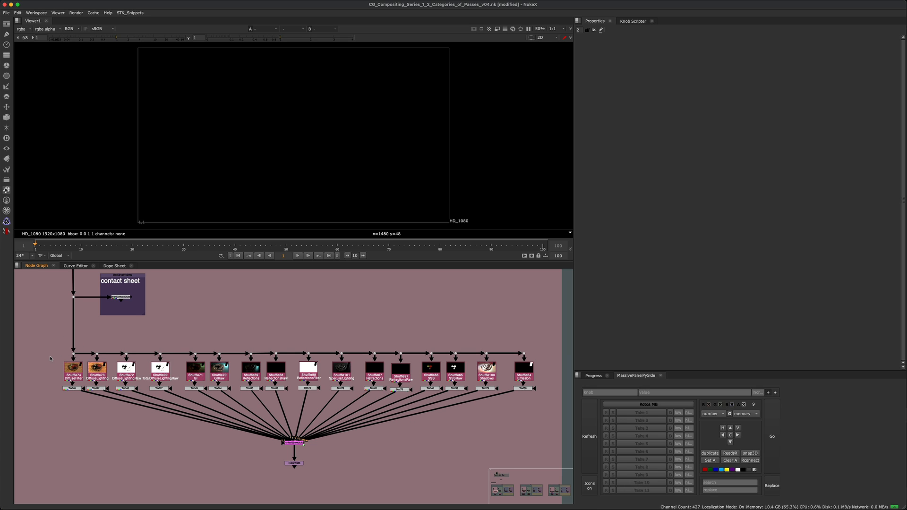
Examine the row of Shuffle nodes and their Text nodes in the Material AOVs branch.
left_click_drag(48, 358, 559, 393)
left_click(407, 315)
left_click_drag(59, 380, 471, 402)
scroll(471, 401, "up", 3)
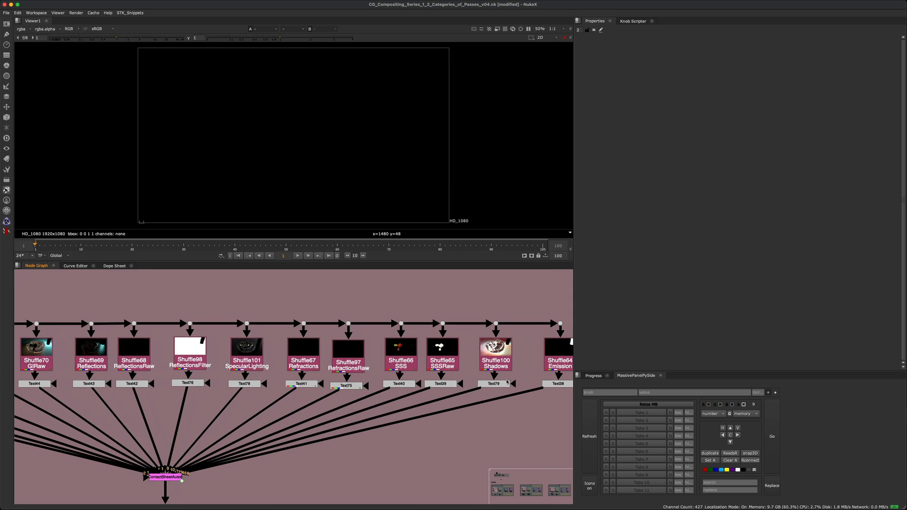
View the labelled Shadows pass and then the labelled SpecularLighting pass through their Text nodes.
left_click(493, 384)
key("1")
middle_click_drag(233, 382, 363, 377)
left_click(368, 381)
key("1")
scroll(268, 410, "down", 3)
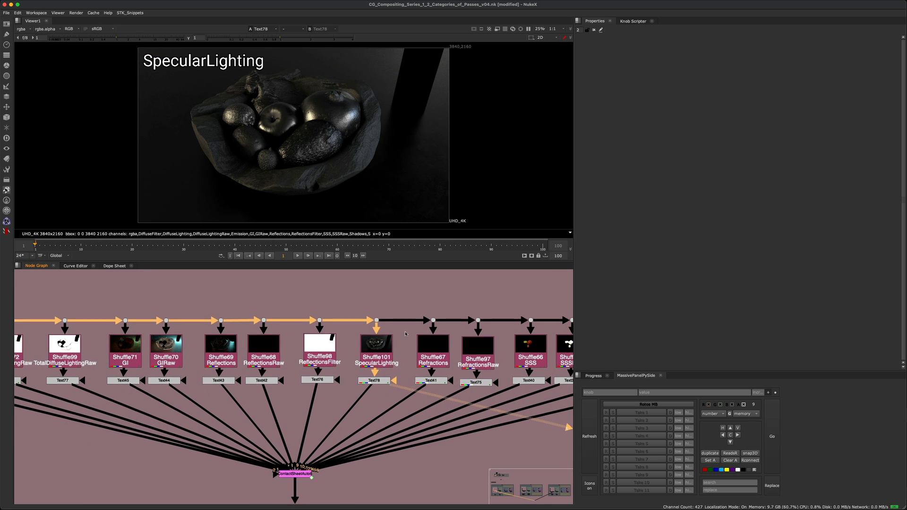
Inspect the ContactSheetAuto node and its connections to the Text nodes of the Material AOVs passes.
scroll(269, 410, "up", 5)
left_click(298, 404)
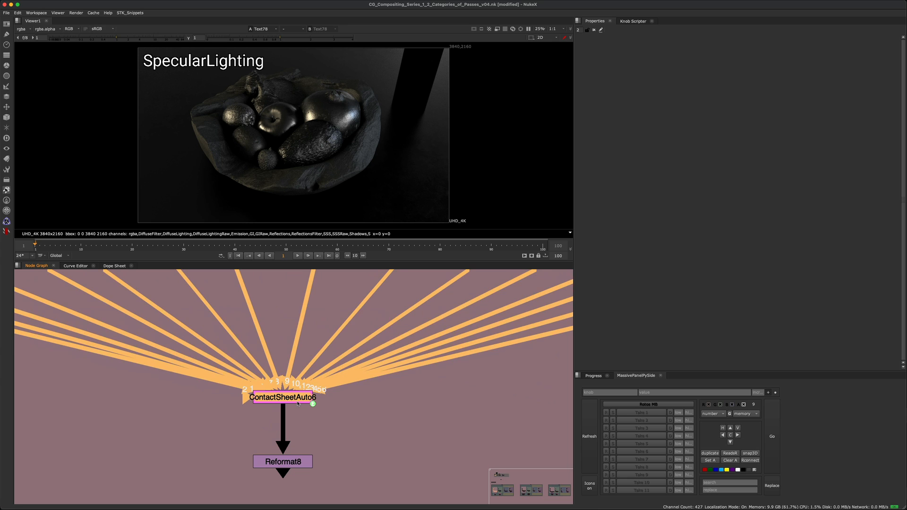
left_click_drag(218, 424, 367, 380)
scroll(425, 393, "down", 4)
middle_click_drag(425, 393, 229, 398)
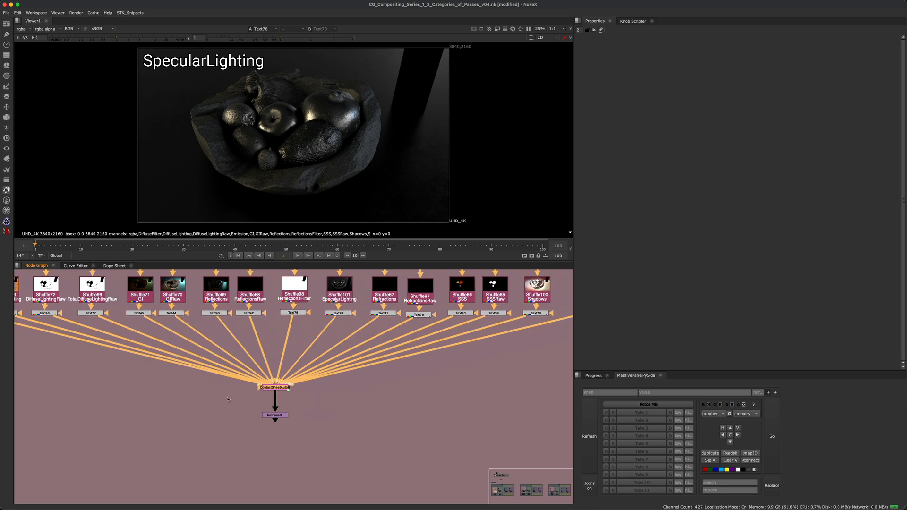
middle_click_drag(284, 403, 341, 399)
Duplicate the ContactSheetAuto node, connect the copy to the SpecularLighting Text node and view it.
left_click_drag(191, 411, 275, 376)
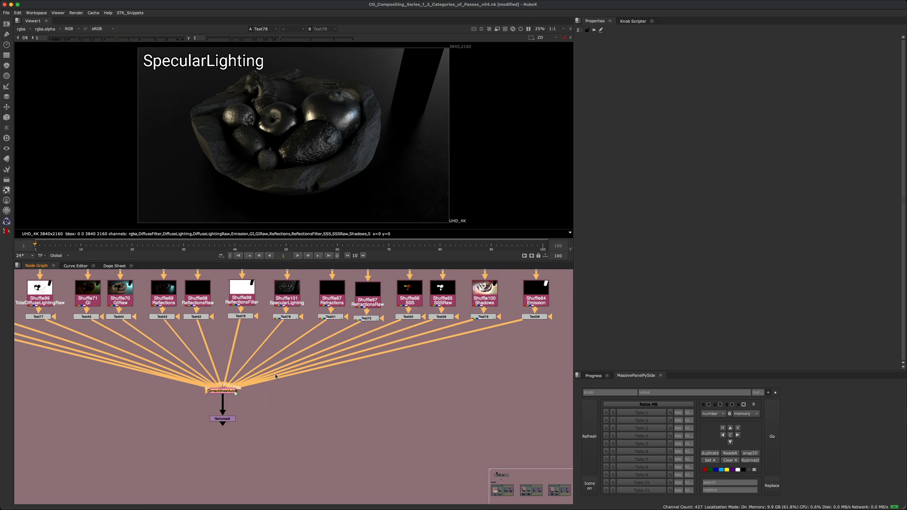
key("ctrl+v")
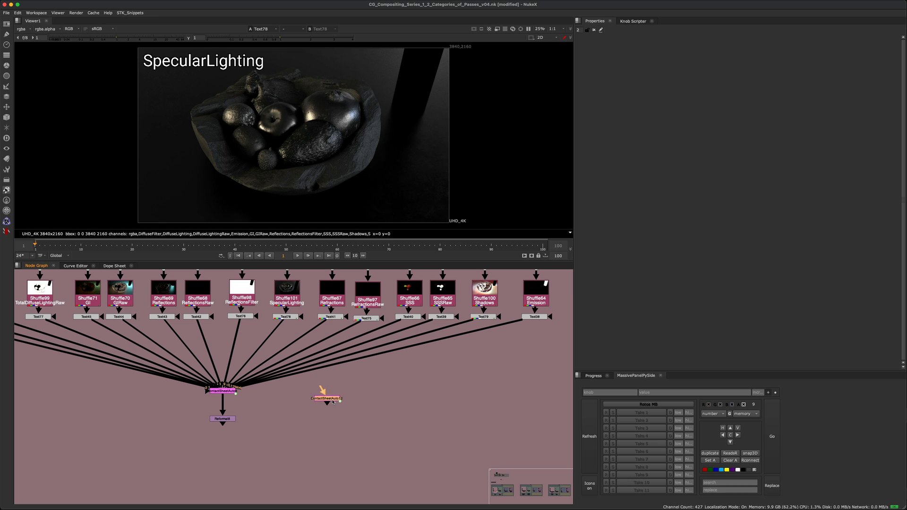
left_click_drag(325, 393, 286, 319)
left_click(313, 402)
key("1")
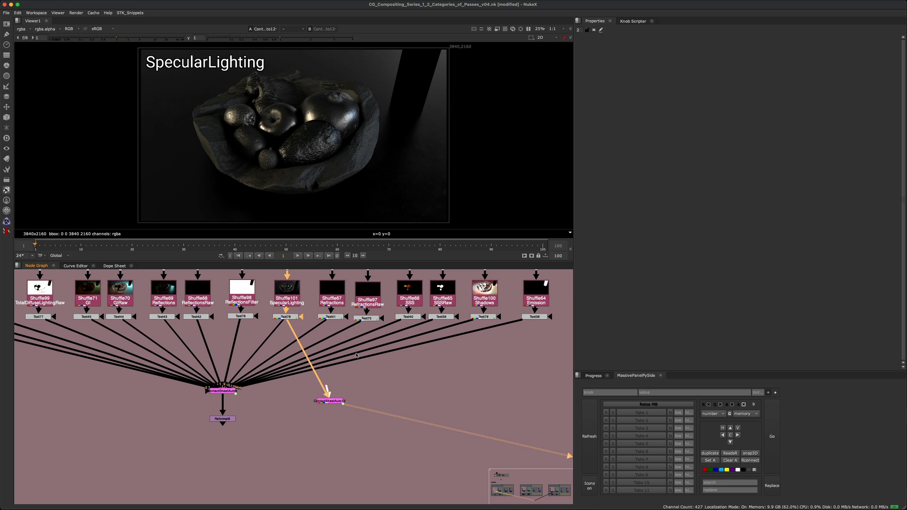
Connect the SSS, SSSRaw, Shadows and Emission Text nodes to the duplicate ContactSheetAuto node.
left_click_drag(326, 390, 408, 317)
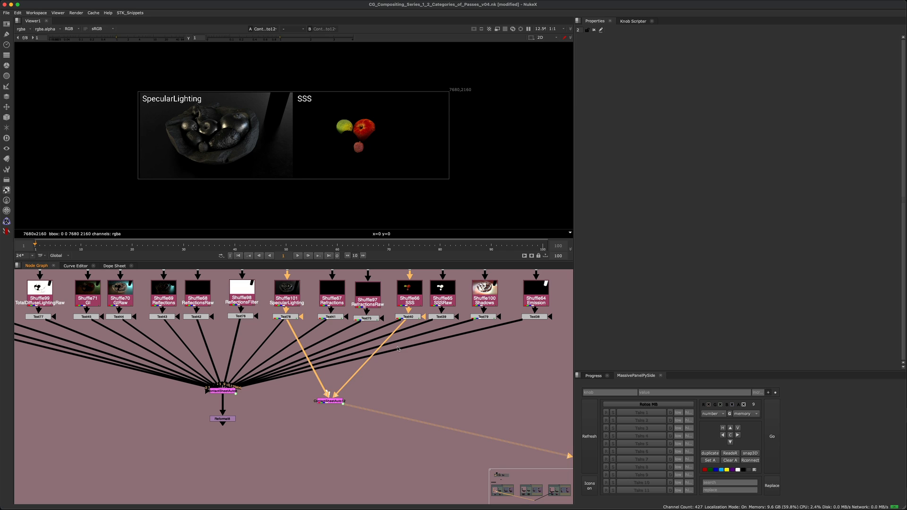
left_click_drag(328, 391, 441, 318)
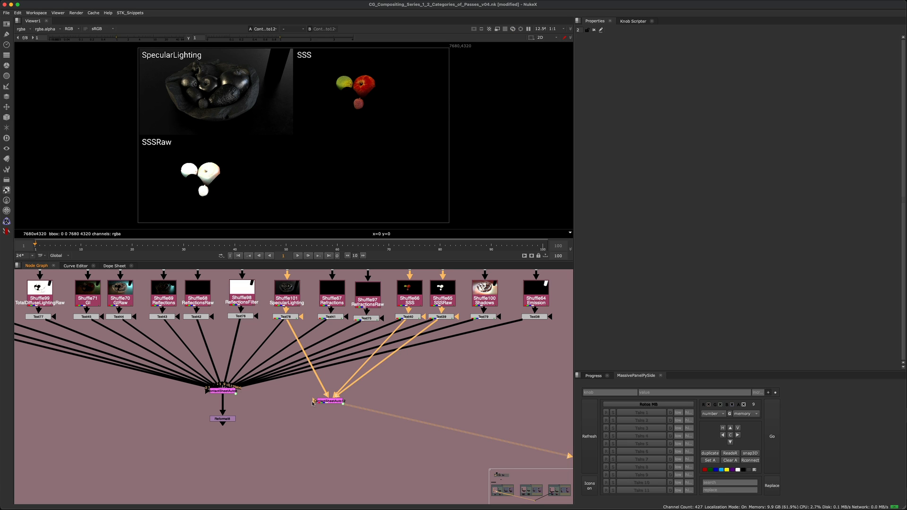
left_click_drag(330, 395, 482, 317)
left_click(348, 399)
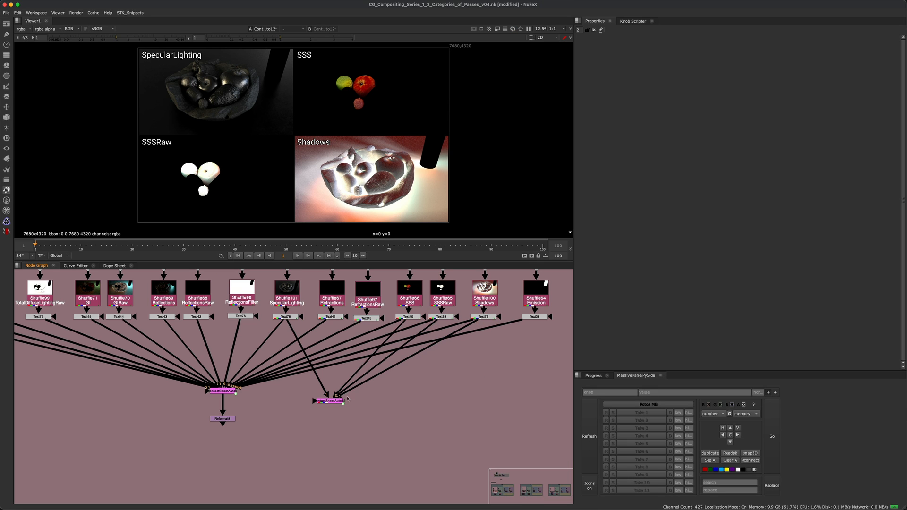
left_click_drag(312, 401, 533, 317)
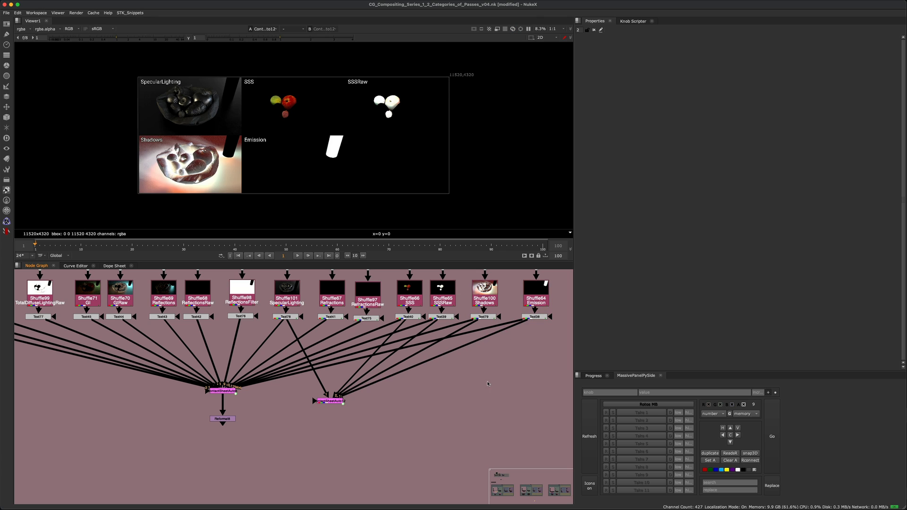
Delete the duplicate ContactSheetAuto node.
left_click_drag(292, 431, 347, 396)
key("Delete")
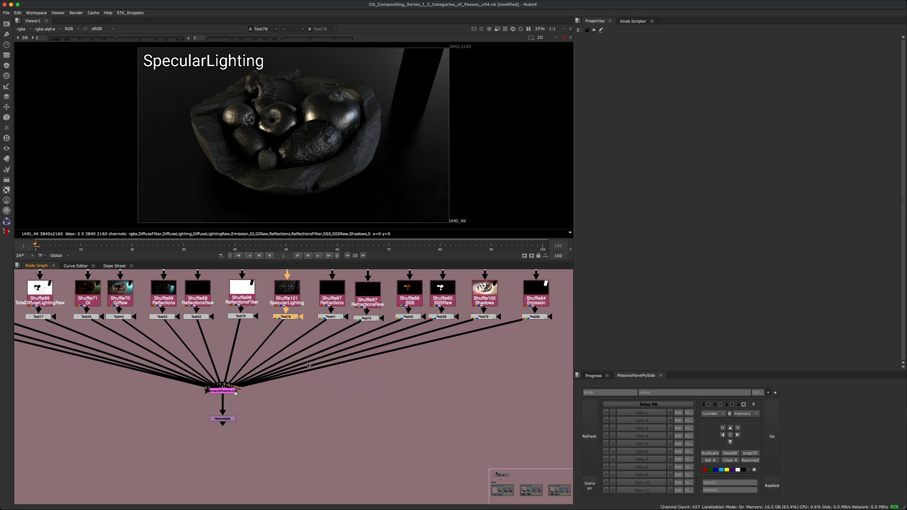
View the original ContactSheetAuto output and the Reformat node below it in the Material AOVs branch.
middle_click_drag(243, 380, 305, 375)
left_click(288, 385)
key("1")
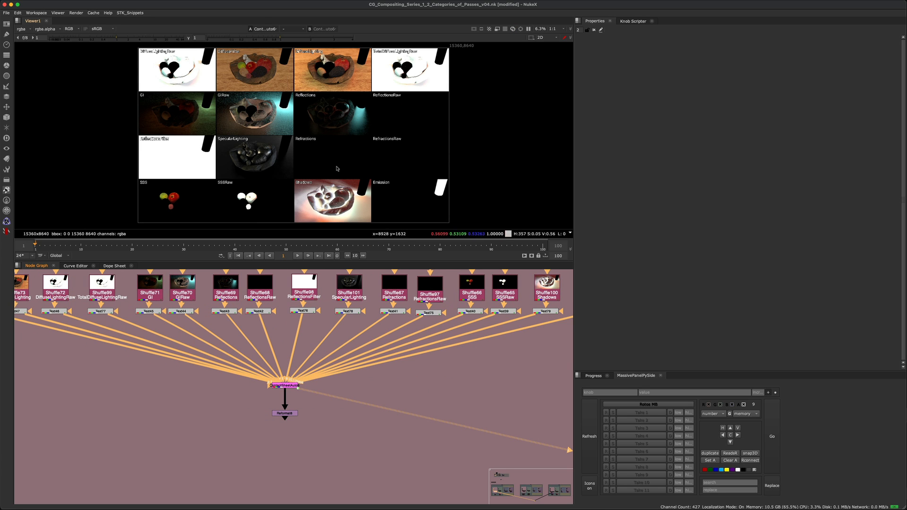
left_click(274, 415)
left_click_drag(274, 414, 228, 435)
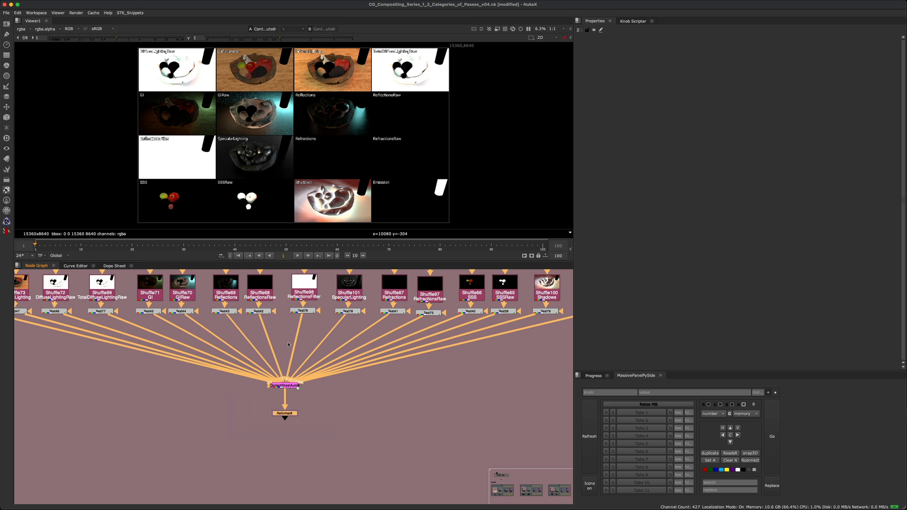
key("1")
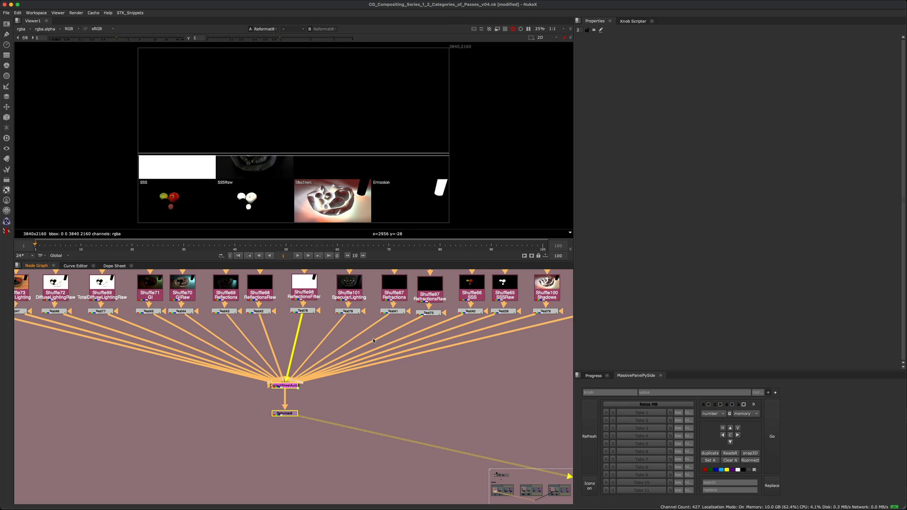
View the Material AOVs LayerContactSheet for comparison, toggling the viewer overlay.
scroll(364, 335, "down", 3)
scroll(363, 334, "down", 1)
middle_click_drag(363, 334, 340, 424)
scroll(202, 349, "up", 5)
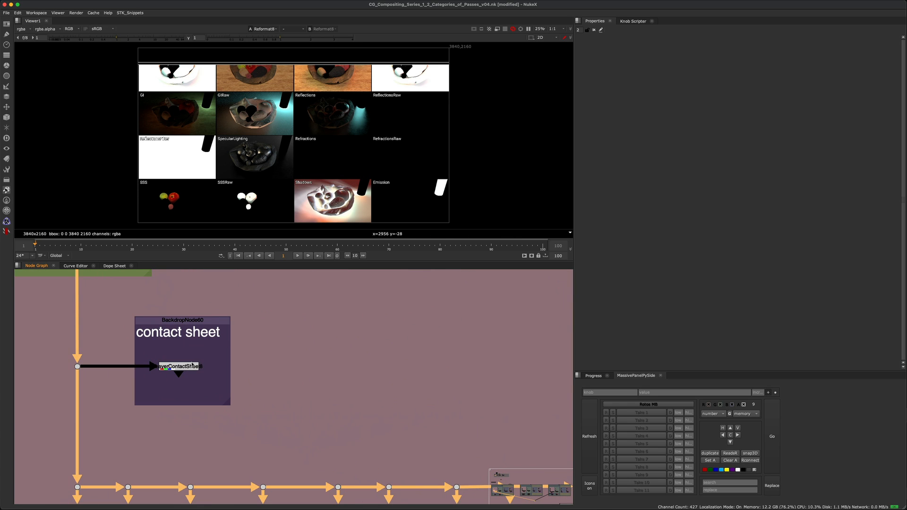
left_click_drag(182, 370, 186, 370)
key("1")
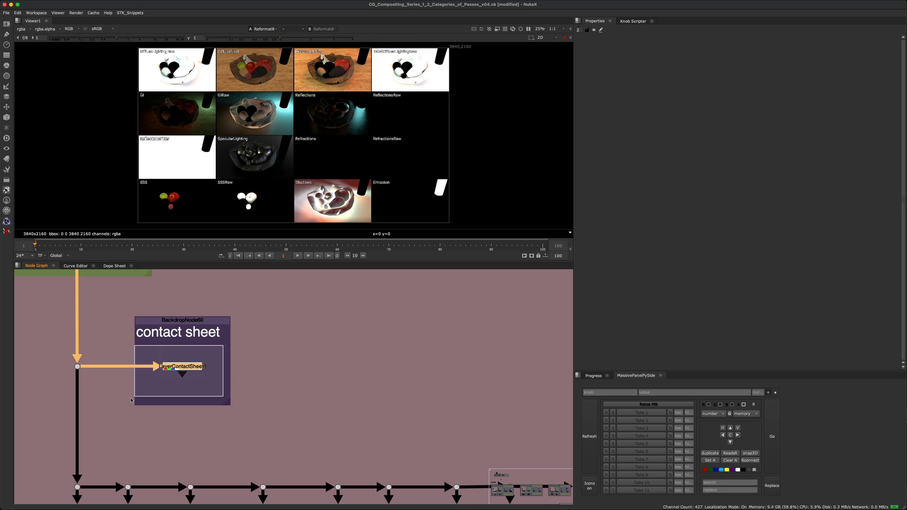
key("o")
key("o")
key("o")
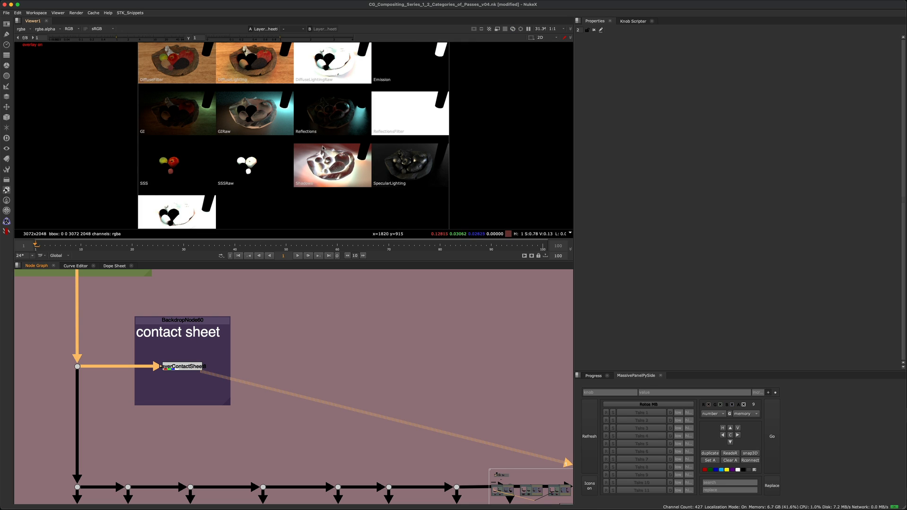
View the output of the LayerContactSheet node in the LightGroups branch.
scroll(423, 376, "up", 1)
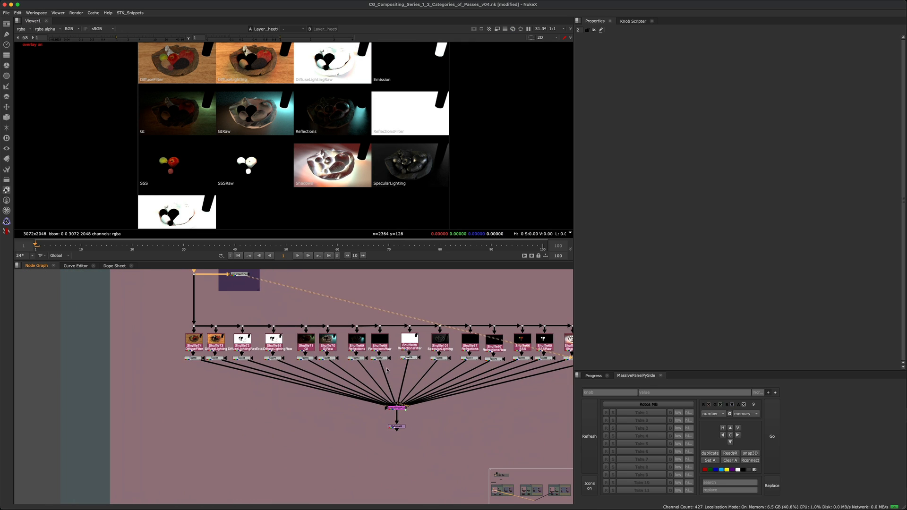
scroll(394, 415, "up", 3)
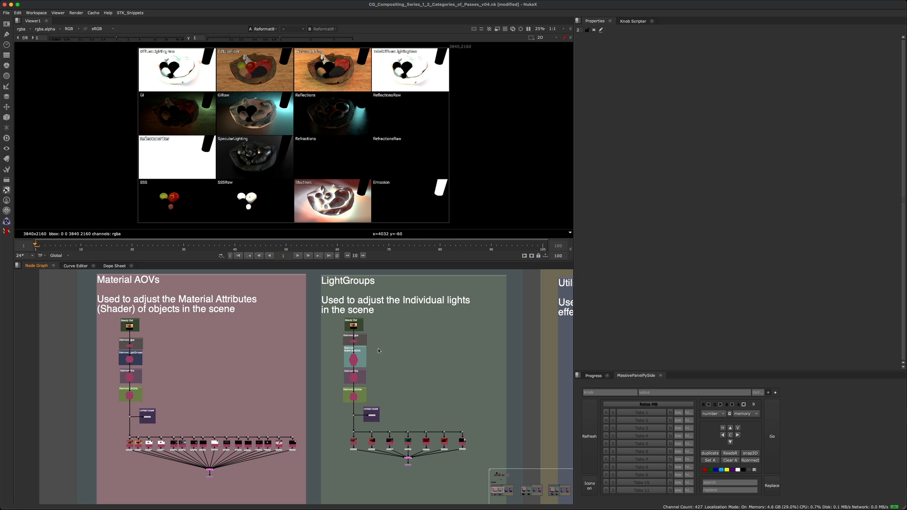
middle_click_drag(378, 351, 298, 353)
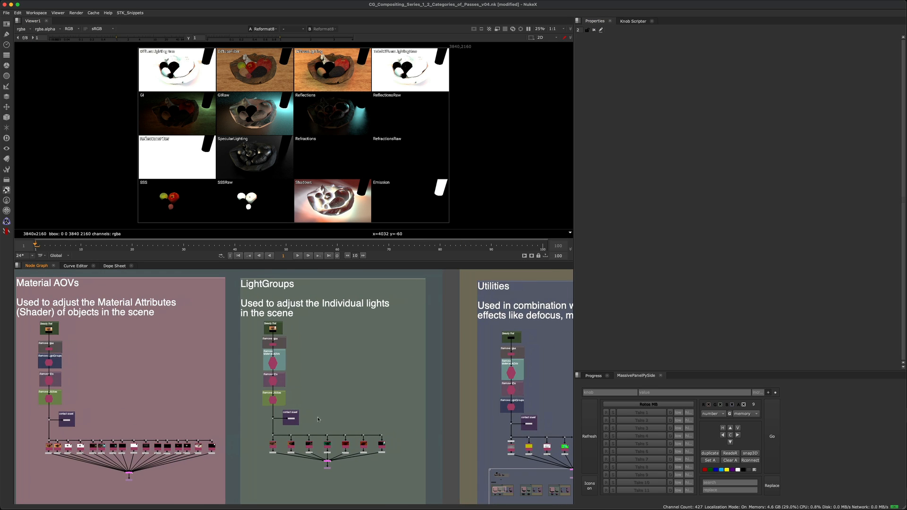
scroll(288, 435, "up", 4)
left_click_drag(344, 388, 278, 414)
key("1")
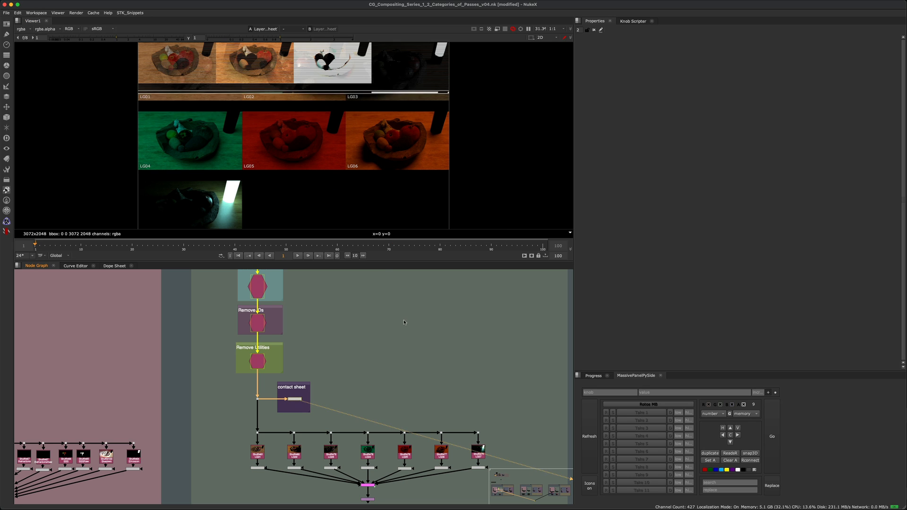
View the output of the Reformat node below the LightGroups contact sheet.
middle_click_drag(384, 385, 388, 306)
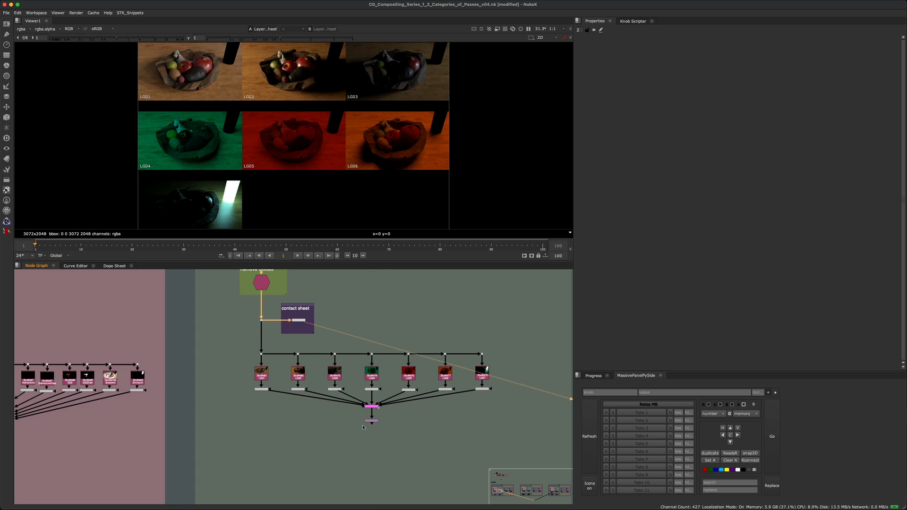
left_click_drag(348, 439, 411, 403)
key("1")
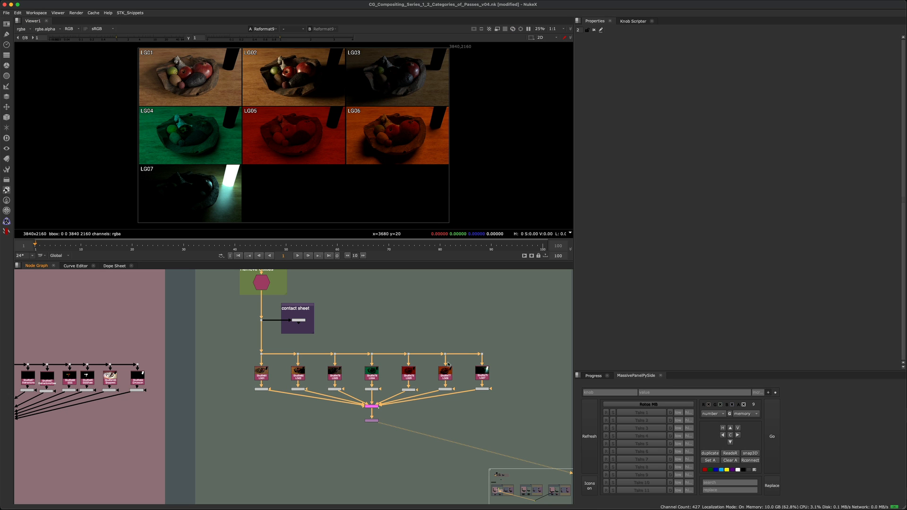
View the output of the Reformat node at the end of the Utilities branch.
scroll(300, 351, "down", 3)
middle_click_drag(528, 338, 385, 380)
scroll(384, 380, "down", 2)
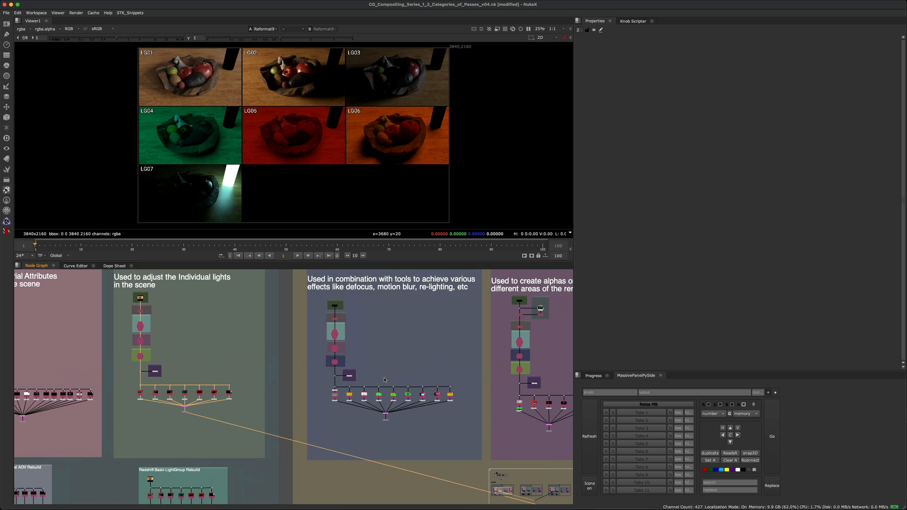
middle_click_drag(383, 427, 337, 448)
scroll(339, 449, "up", 4)
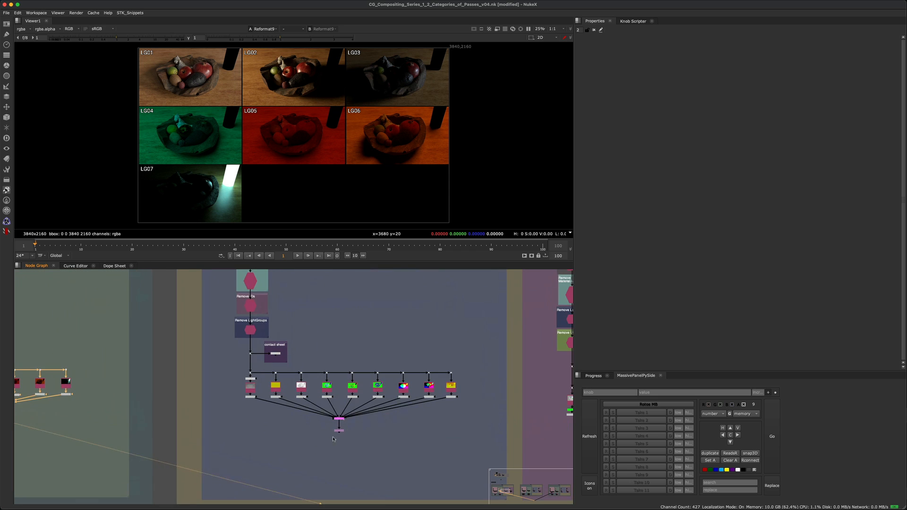
left_click(339, 430)
key("1")
left_click(386, 341)
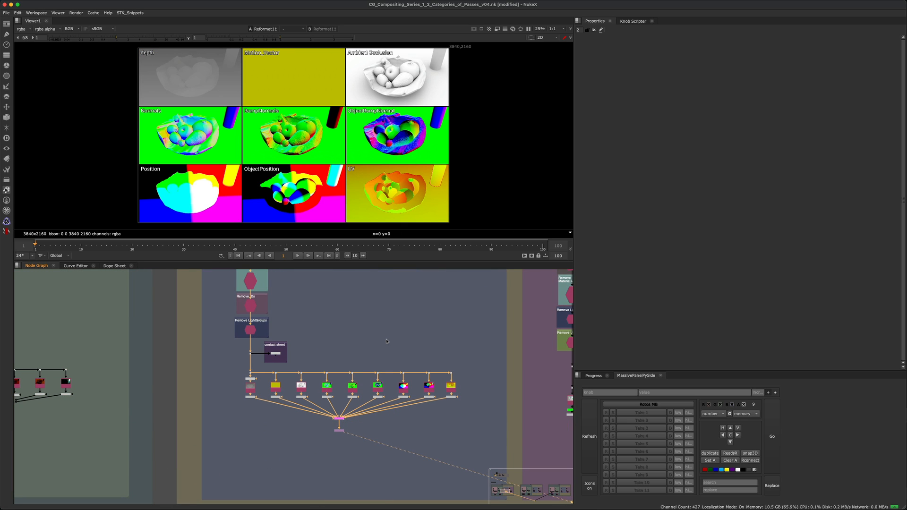
View the output of the Reformat node at the end of the IDs branch.
scroll(377, 344, "down", 4)
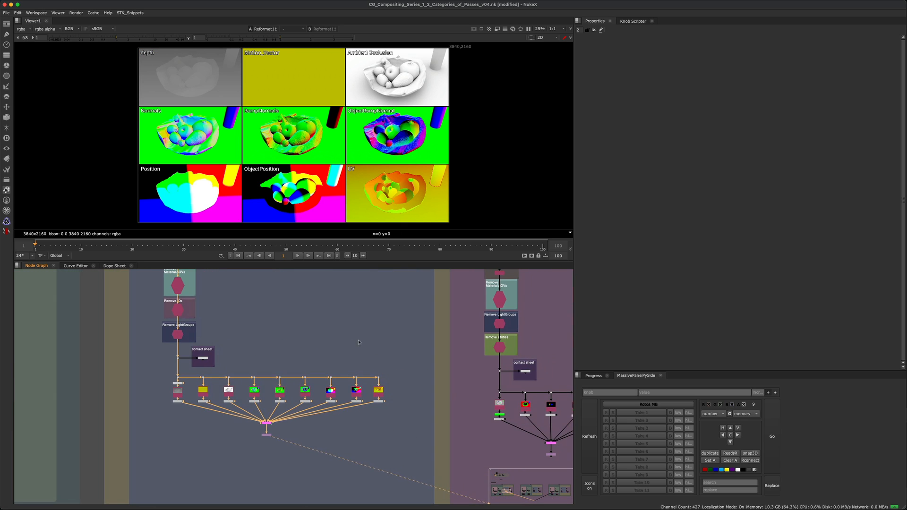
scroll(392, 391, "up", 4)
left_click_drag(377, 428, 415, 404)
key("1")
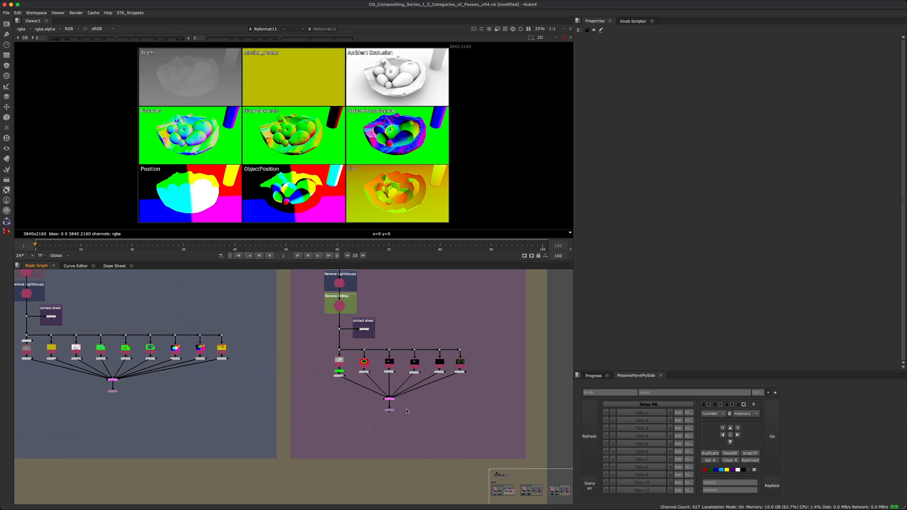
left_click(407, 333)
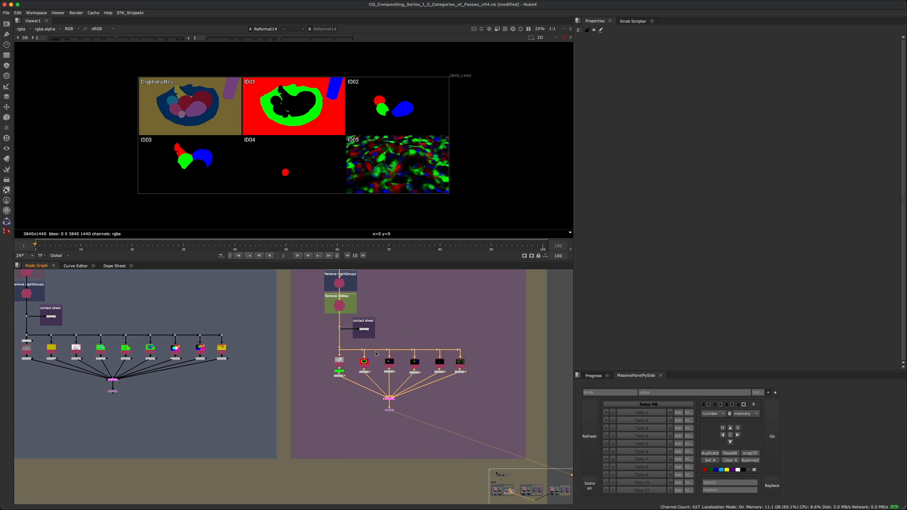
Frame the whole Redshift Render Passes graph and highlight the Beauty Rebuild Passes section, including its Material AOVs and LightGroups groups.
key("f")
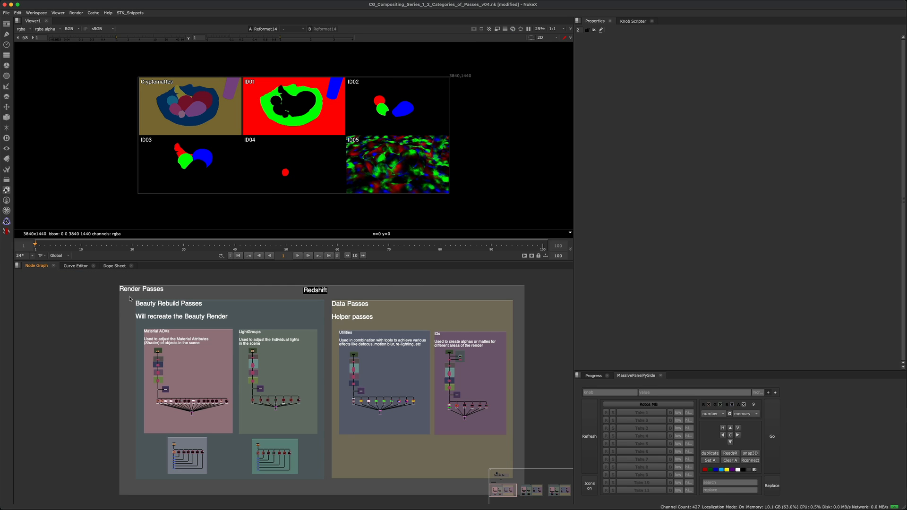
left_click_drag(125, 293, 339, 491)
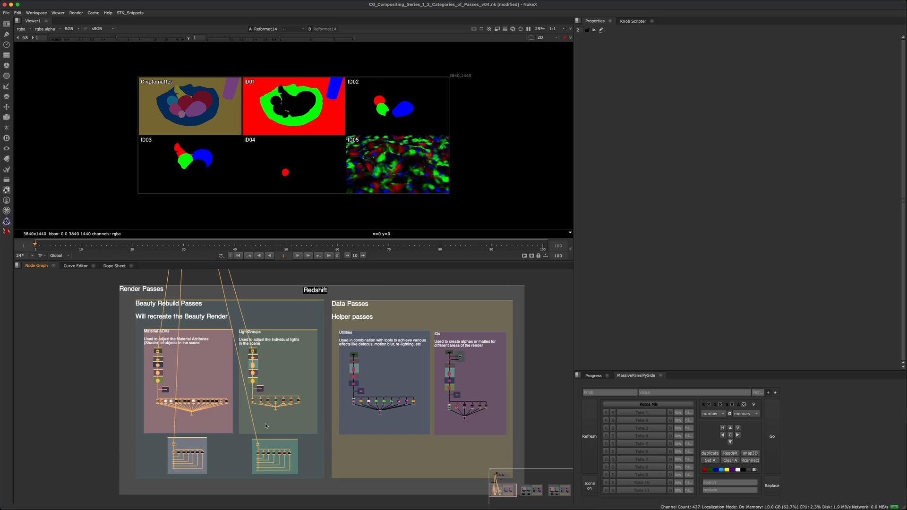
left_click(227, 461)
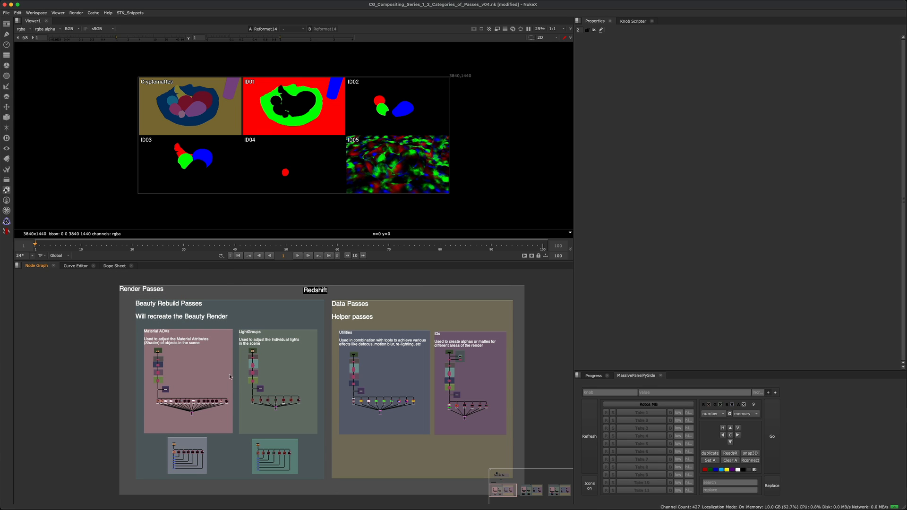
left_click_drag(232, 323, 318, 370)
left_click(309, 424)
View the FruitBowl_Redshift_Beauty node in the Redshift Basic Material AOV Rebuild.
scroll(176, 463, "up", 5)
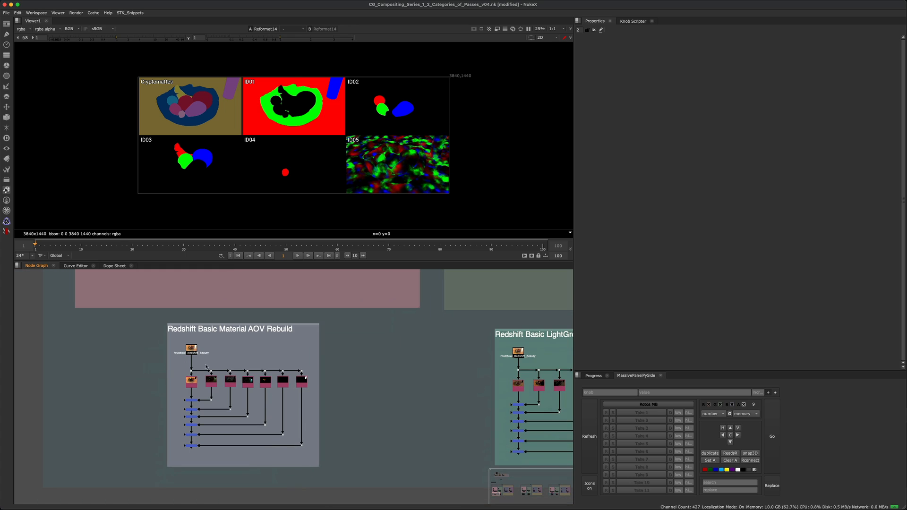
left_click(191, 348)
key("1")
scroll(203, 387, "up", 3)
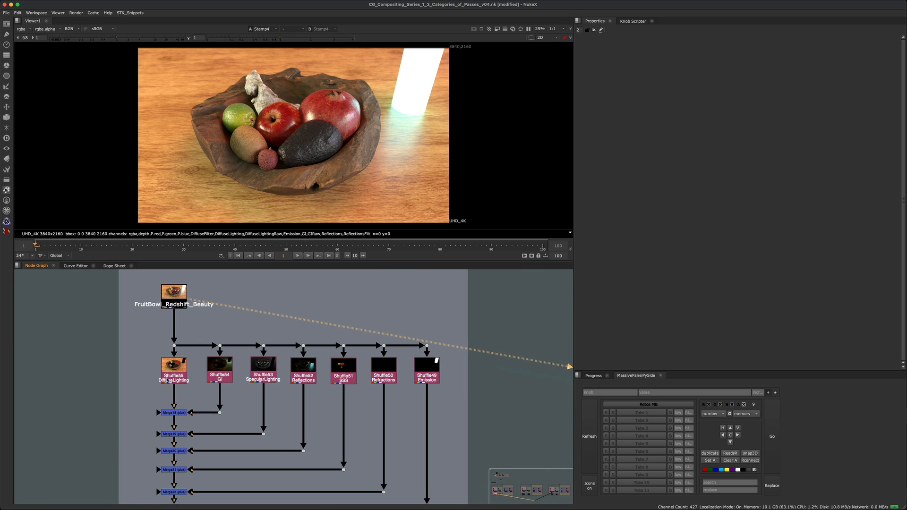
View the DiffuseLighting, GI and SpecularLighting Shuffle nodes of the Material AOV Rebuild one after another.
left_click_drag(134, 288, 209, 330)
left_click_drag(134, 347, 194, 392, "shift")
key("1")
left_click(220, 370)
key("1")
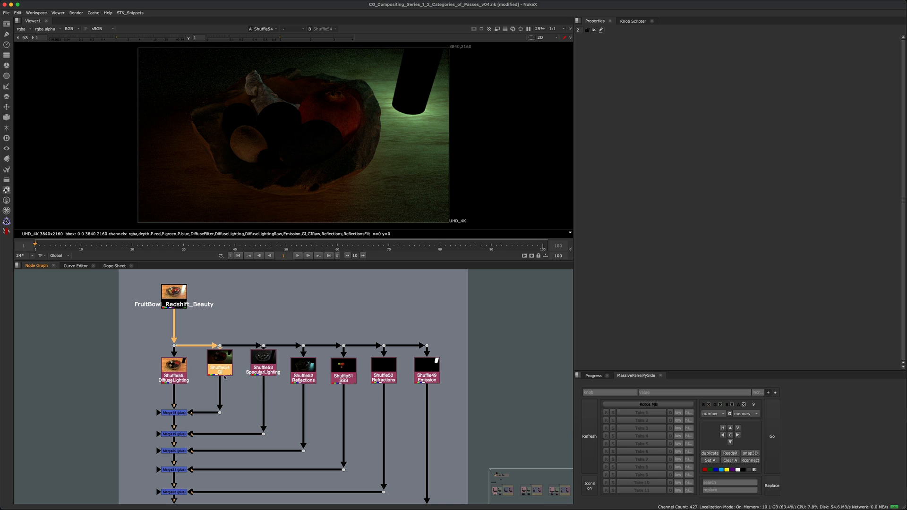
left_click(264, 369)
key("1")
View the Reflections, SSS, Refractions and Emission Shuffle nodes of the Material AOV Rebuild one after another.
left_click(303, 372)
key("1")
left_click(344, 372)
key("1")
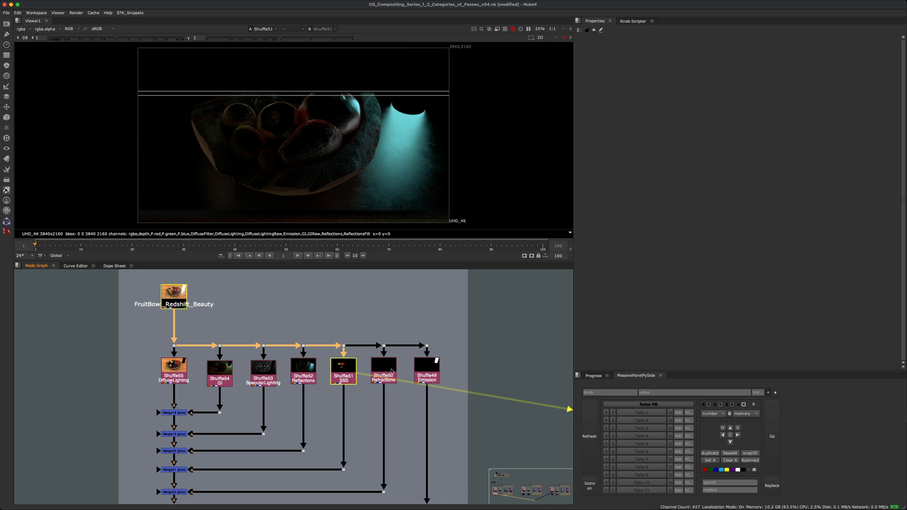
left_click(383, 372)
key("1")
left_click(425, 371)
key("1")
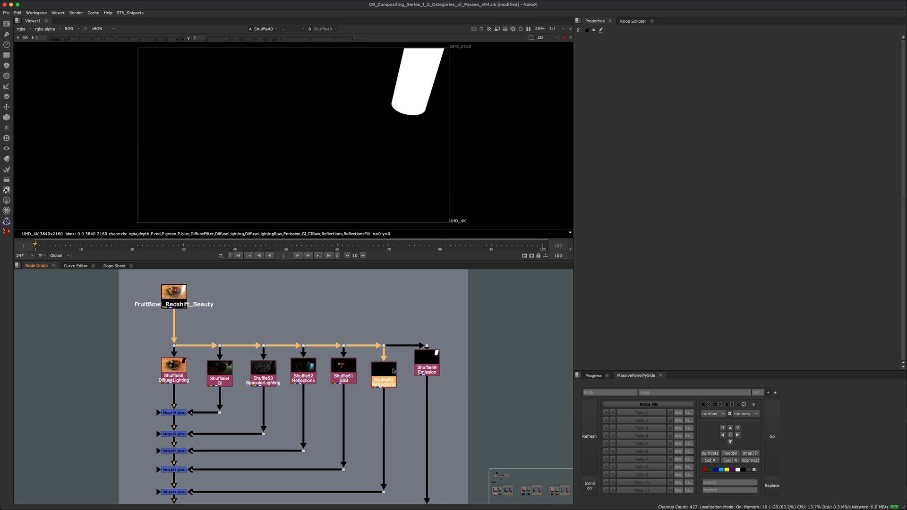
View the result of the last plus Merge in the Material AOV Rebuild.
middle_click_drag(189, 460, 258, 371)
left_click_drag(204, 404, 279, 449)
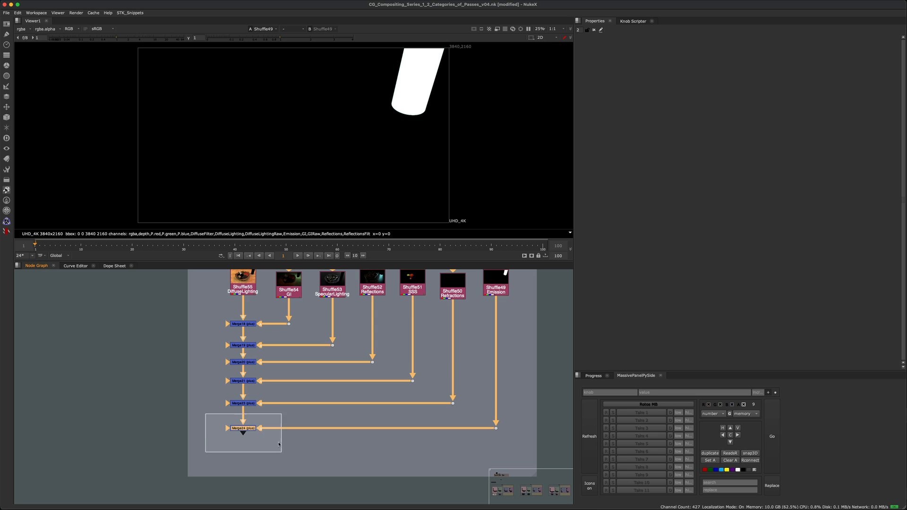
key("1")
middle_click_drag(252, 275, 253, 326)
scroll(254, 326, "down", 3)
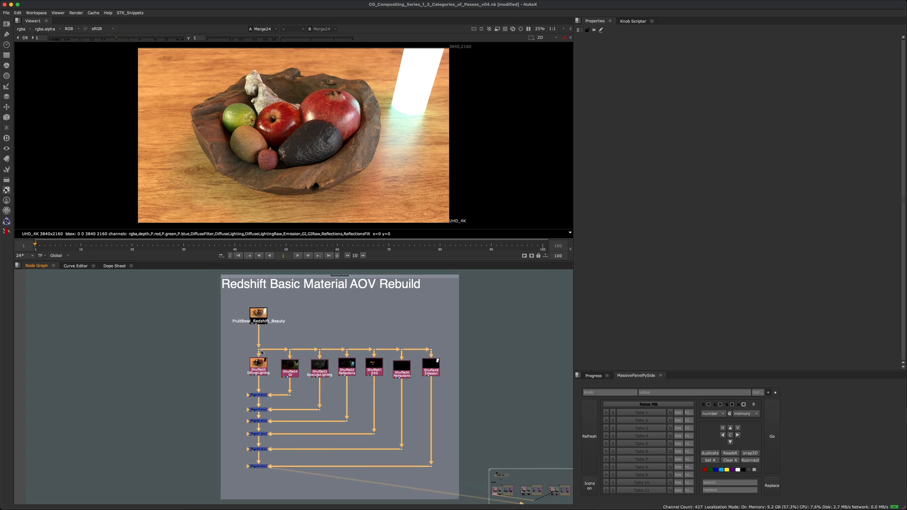
Compare the FruitBowl_Redshift_Beauty source with the final Merge of the Material AOV Rebuild in the viewer.
left_click_drag(204, 295, 319, 351)
key("1")
middle_click_drag(294, 400, 257, 372)
left_click_drag(187, 427, 246, 457)
key("1")
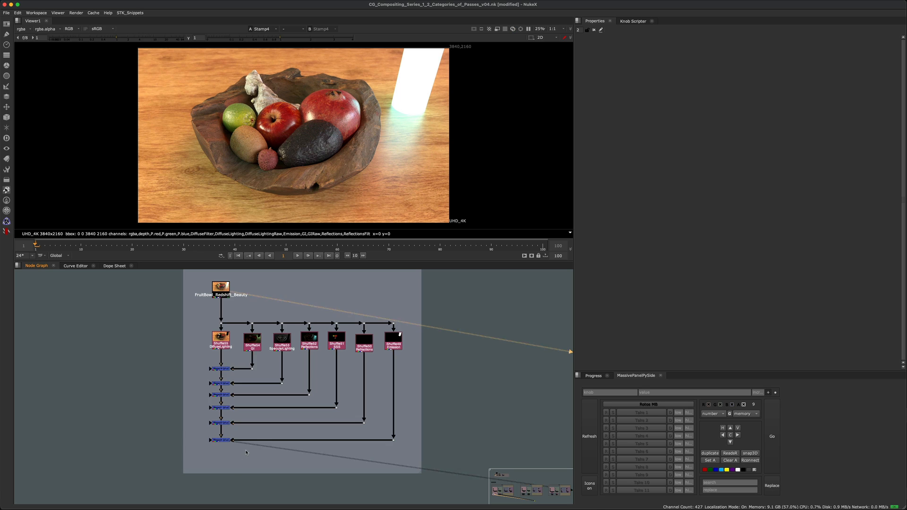
View the FruitBowl_Redshift_Beauty node in the Redshift Basic LightGroup Rebuild.
scroll(457, 356, "down", 5)
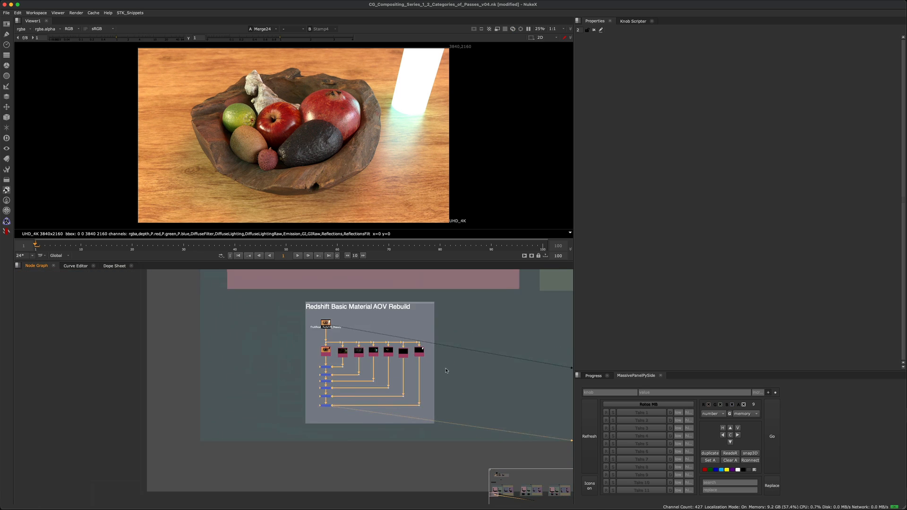
middle_click_drag(447, 370, 338, 372)
middle_click_drag(510, 346, 320, 349)
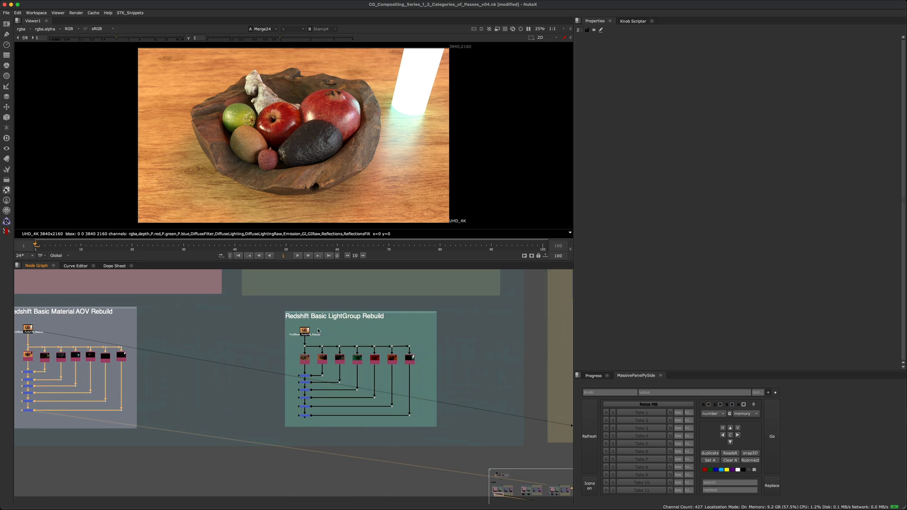
scroll(316, 330, "up", 5)
left_click_drag(310, 329, 286, 343)
key("1")
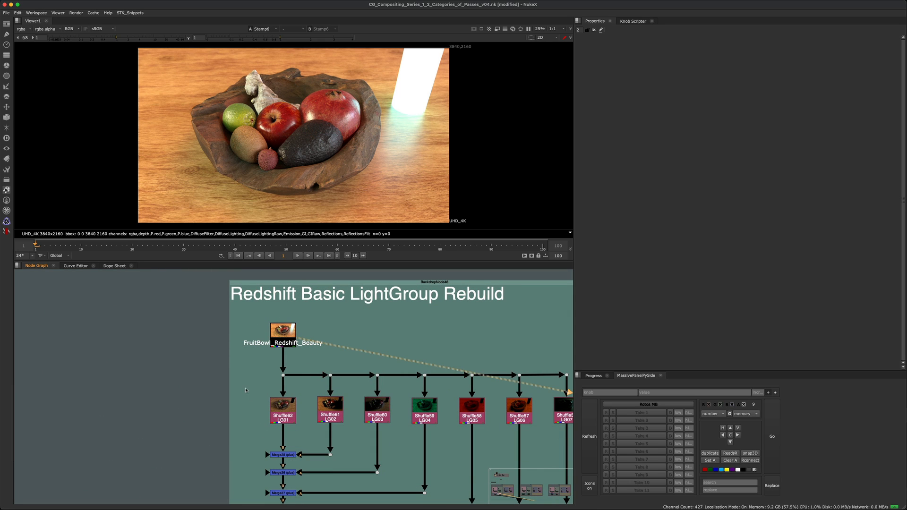
View the LG01, LG02 and LG03 Shuffle nodes of the LightGroup Rebuild one after another.
left_click_drag(245, 390, 307, 440)
key("1")
left_click_drag(347, 399, 308, 428)
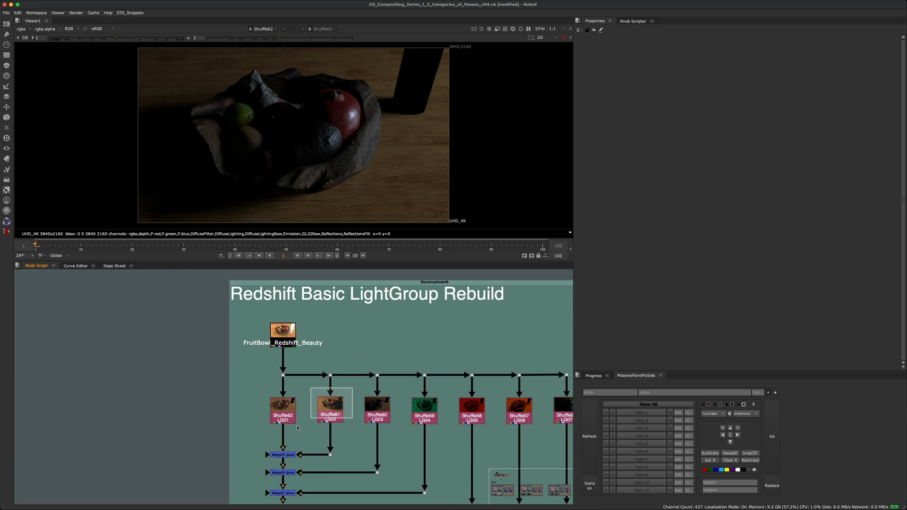
key("1")
left_click(397, 392)
left_click(374, 414)
key("1")
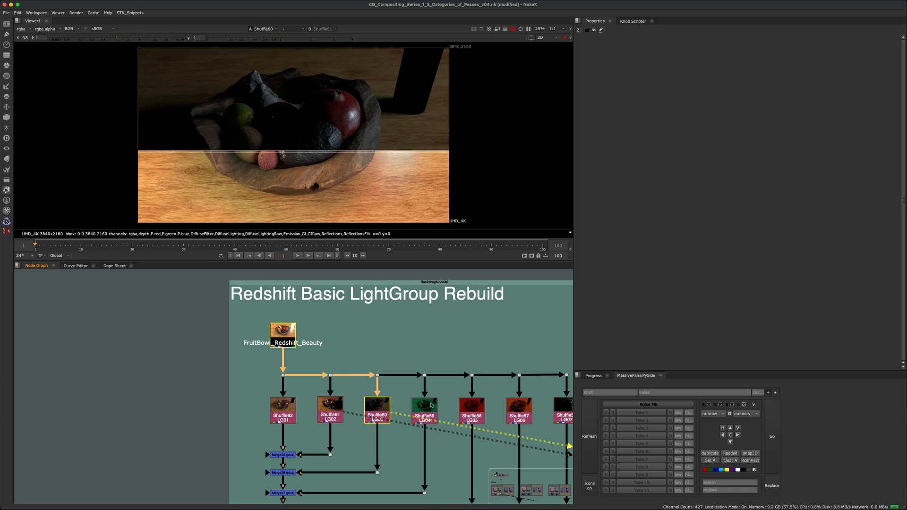
View the LG04, LG05, LG06 and LG07 Shuffle nodes of the LightGroup Rebuild one after another.
middle_click_drag(401, 392, 347, 380)
left_click(369, 399)
key("1")
left_click(444, 380)
left_click(417, 399)
key("1")
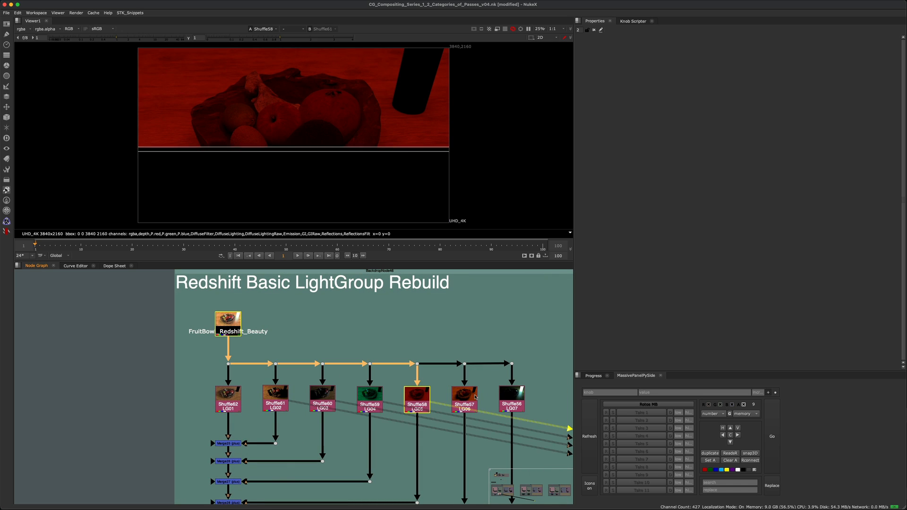
left_click(465, 399)
key("1")
left_click_drag(548, 376, 487, 414)
key("1")
left_click(430, 360)
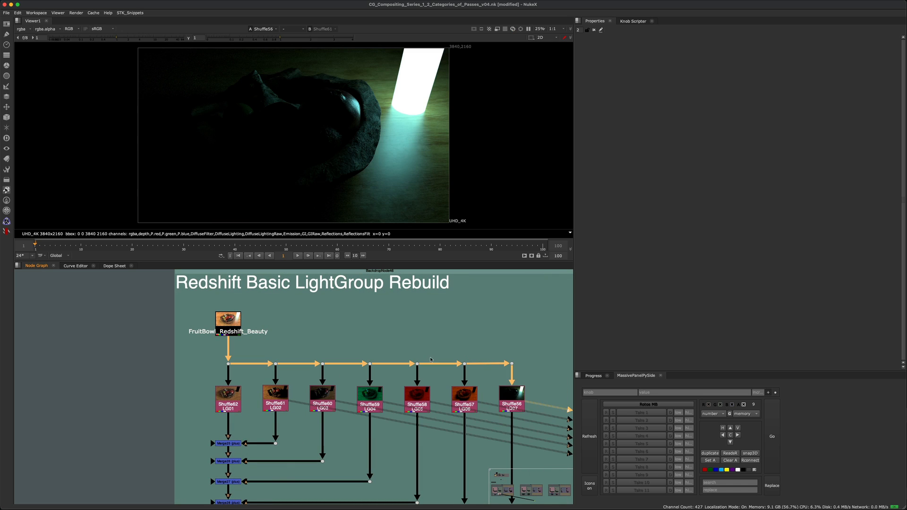
View the first plus Merge of the LightGroup Rebuild and the LG01 Shuffle feeding it.
middle_click_drag(237, 356, 283, 332)
left_click_drag(297, 401, 244, 431)
key("1")
left_click(280, 385)
key("1")
middle_click_drag(282, 387, 285, 342)
View the remaining plus Merge nodes of the LightGroup Rebuild in order, down to the last one.
left_click_drag(300, 351, 303, 406)
key("1")
key("1")
left_click_drag(240, 398, 298, 420)
key("1")
left_click_drag(238, 417, 302, 441)
key("1")
middle_click_drag(303, 441, 305, 398)
mouse_move(305, 401)
left_mouse_down()
mouse_move(265, 431)
mouse_move(310, 459)
left_mouse_up()
key("1")
key("1")
View the FruitBowl_Redshift_Beauty source and the final Merge of the LightGroup Rebuild in turn.
scroll(350, 370, "down", 3)
middle_click_drag(350, 369, 351, 438)
left_click(318, 324)
left_click_drag(317, 324, 267, 347)
key("1")
middle_click_drag(279, 473, 259, 408)
left_click_drag(249, 411, 310, 437)
key("1")
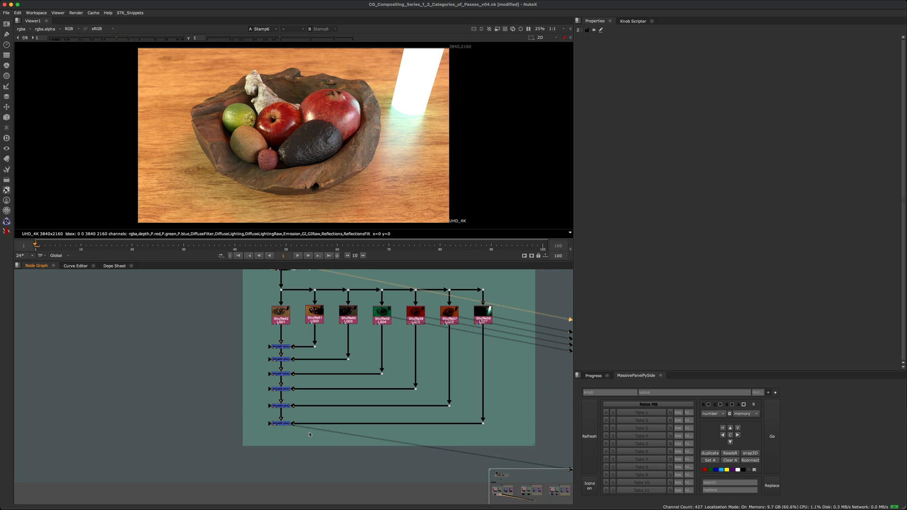
Toggle the viewer between the rebuilt LightGroup result and the original beauty, checking the fruit up close.
key("1")
key("2")
key("1")
key("2")
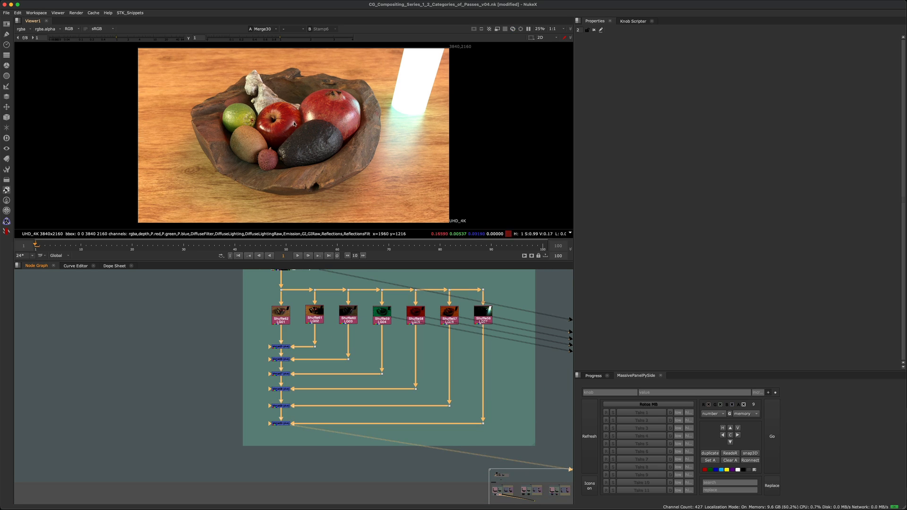
scroll(300, 119, "up", 4)
key("1")
key("2")
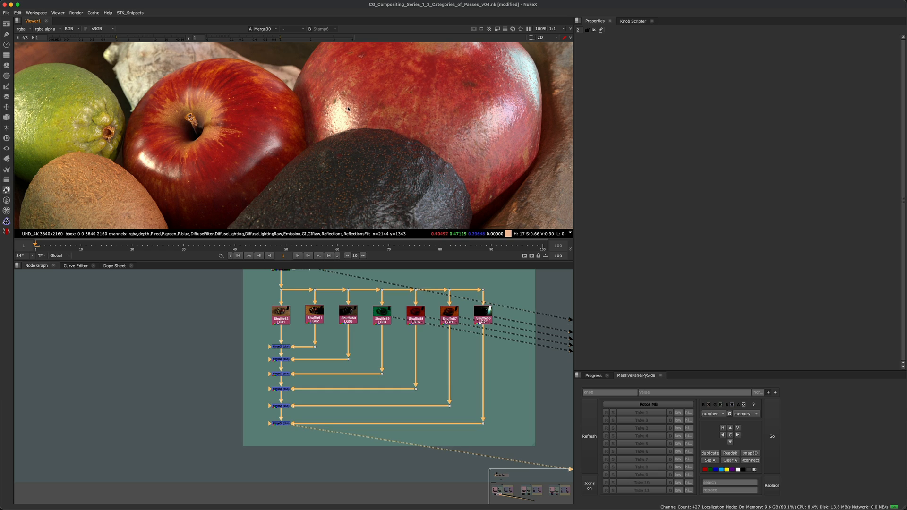
scroll(350, 107, "down", 4)
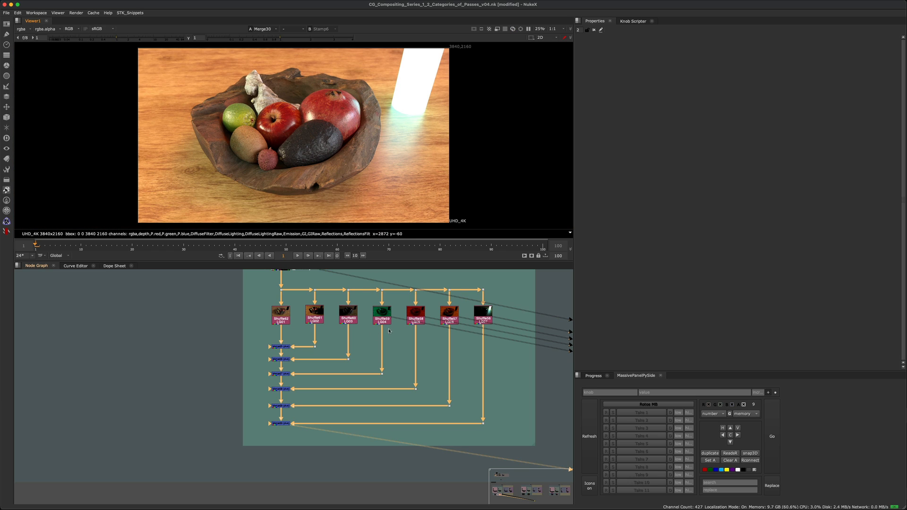
Return to the Redshift overview and highlight the LightGroups and Material AOVs groups in turn.
scroll(378, 328, "down", 5)
scroll(378, 328, "down", 6)
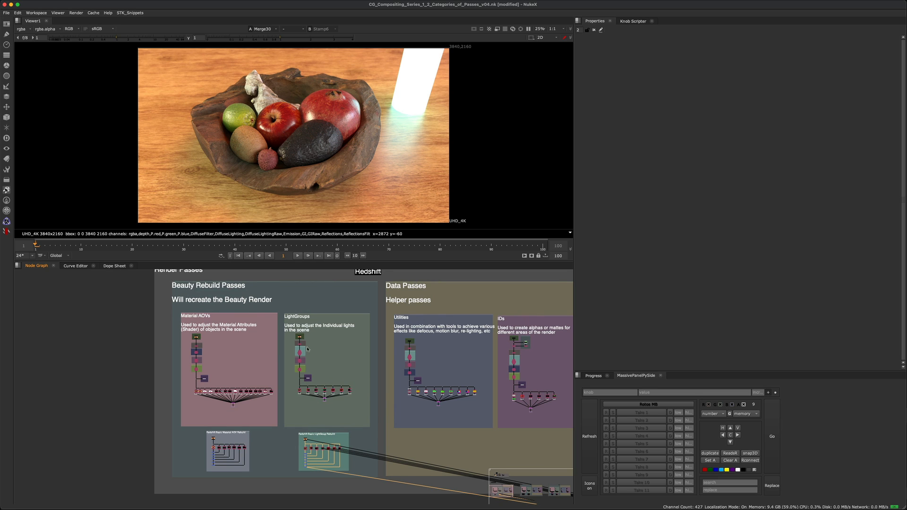
middle_click_drag(301, 329, 285, 326)
left_click_drag(262, 299, 378, 439)
left_click_drag(155, 304, 268, 425)
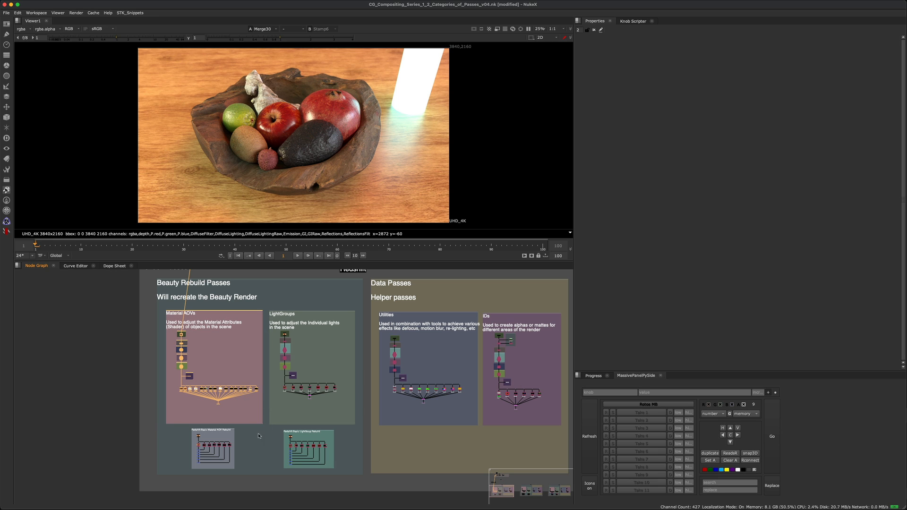
left_click(268, 422)
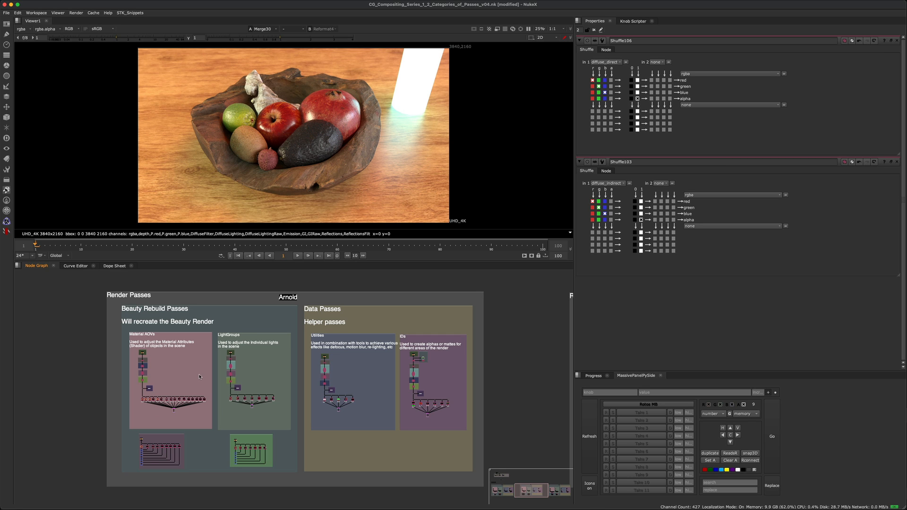
View the output of the Reformat node at the end of the Arnold Material AOVs branch.
scroll(161, 409, "up", 5)
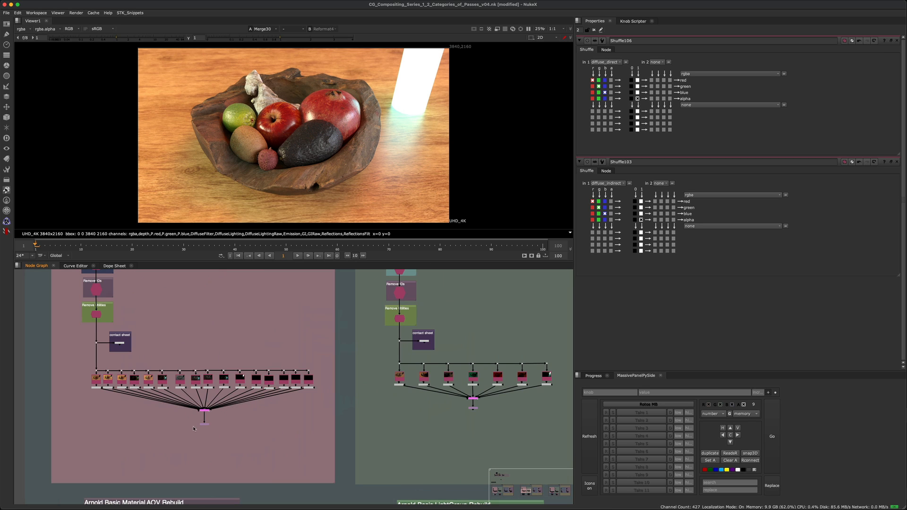
left_click_drag(179, 444, 233, 409)
key("1")
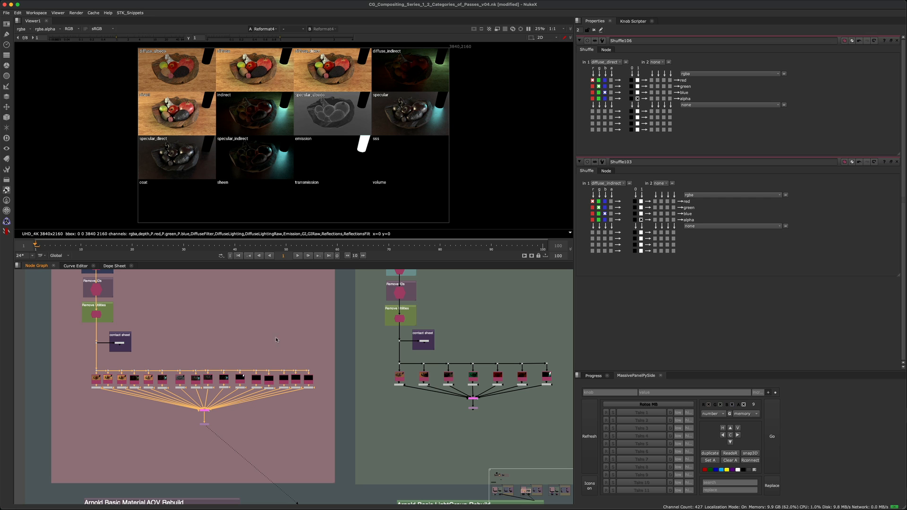
View the contact sheet of the Redshift Material AOVs and return to the Arnold Material AOVs contact sheet.
scroll(260, 358, "down", 5)
scroll(261, 342, "up", 5)
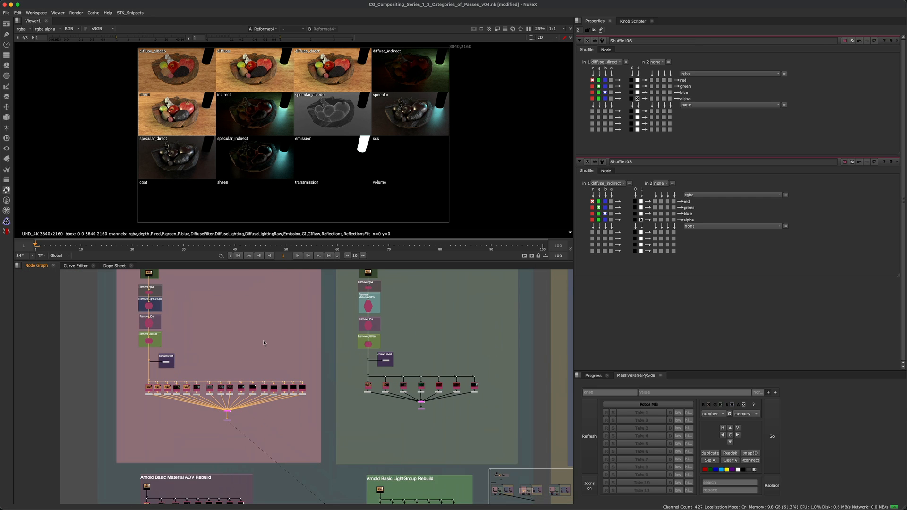
scroll(245, 358, "down", 5)
scroll(121, 361, "up", 2)
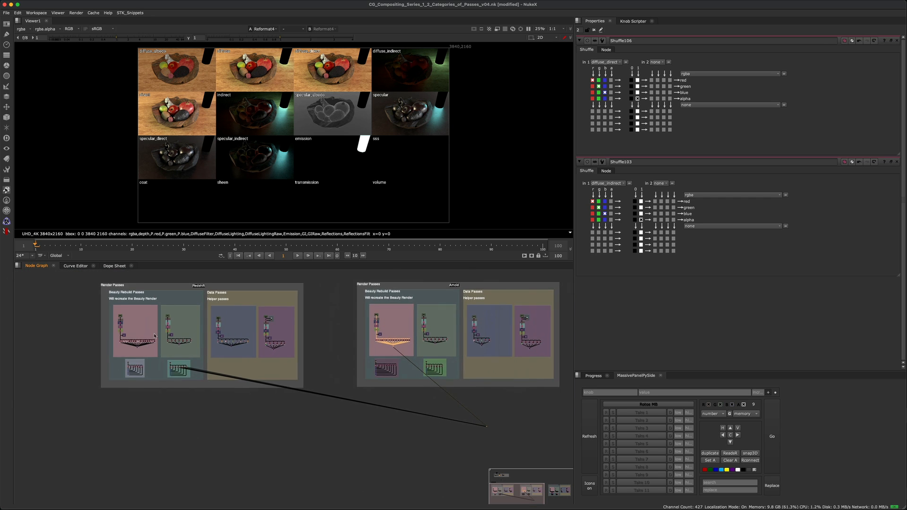
scroll(121, 362, "up", 2)
left_click(140, 343)
key("1")
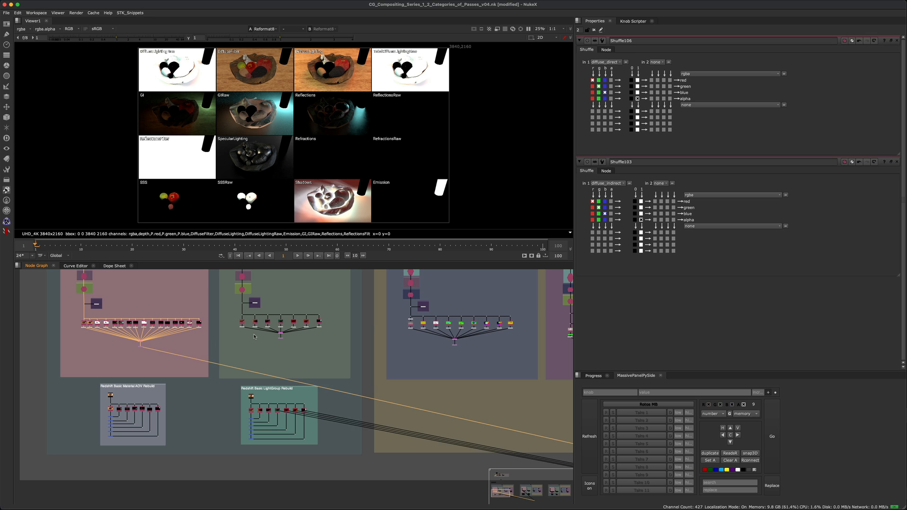
scroll(396, 356, "down", 4)
scroll(396, 355, "up", 4)
key("1")
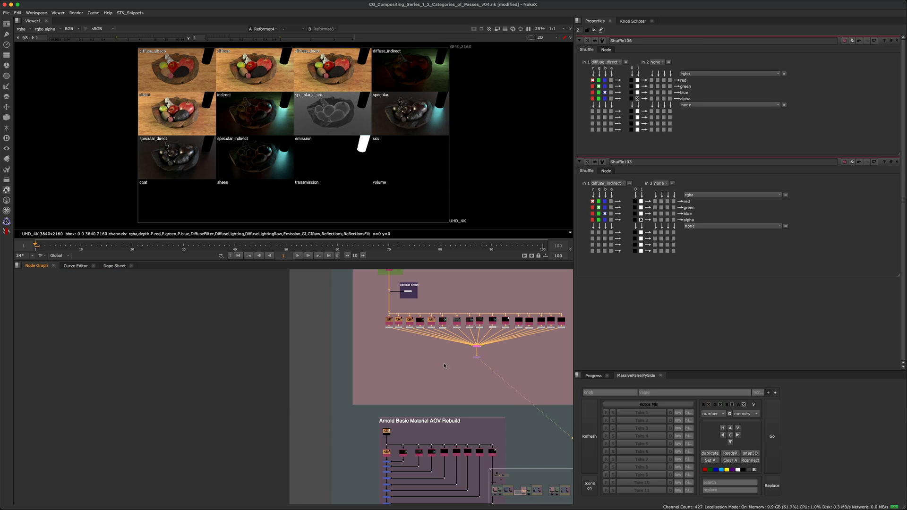
Toggle the viewer repeatedly between the Arnold and Redshift Material AOVs contact sheets to compare their passes.
middle_click_drag(453, 352, 348, 440)
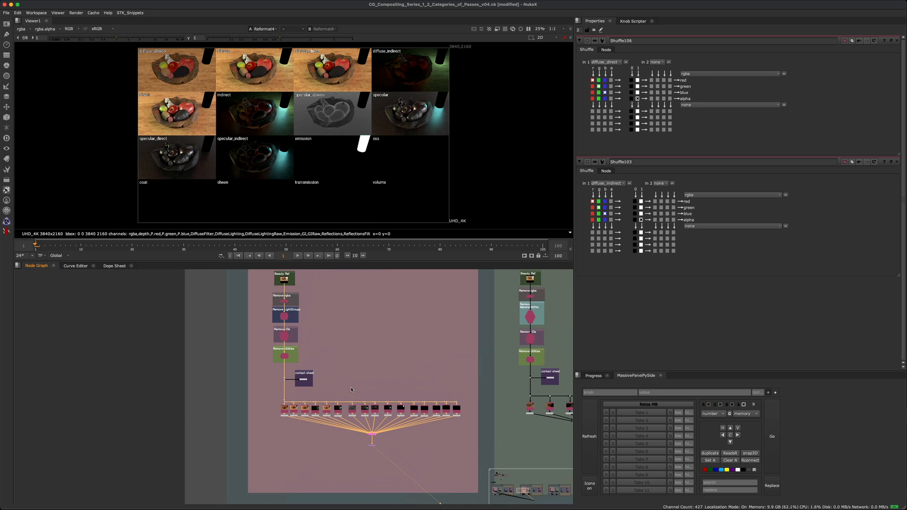
key("2")
key("1")
key("2")
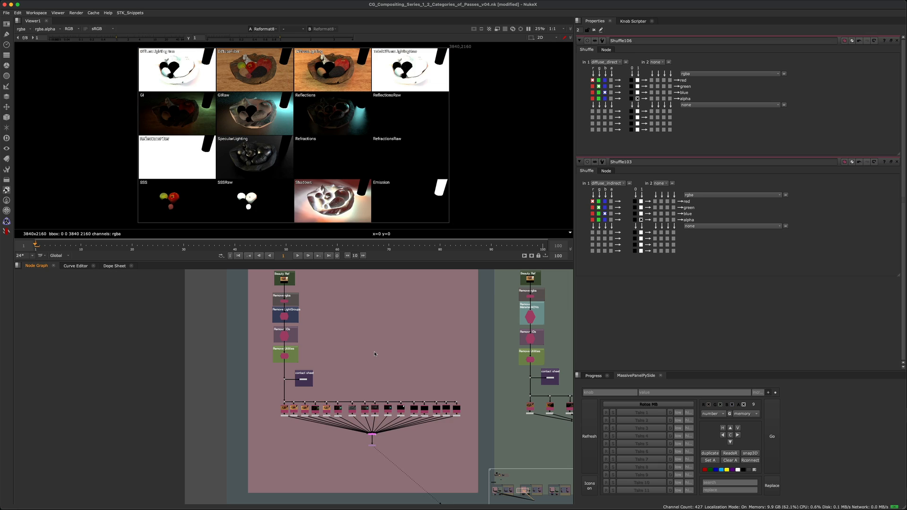
key("1")
key("2")
key("1")
key("2")
key("1")
key("2")
key("1")
key("2")
key("1")
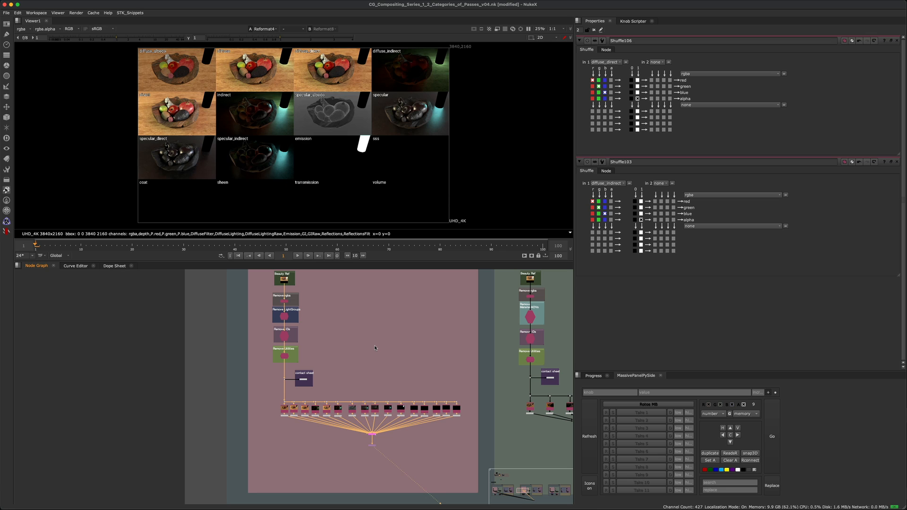
key("2")
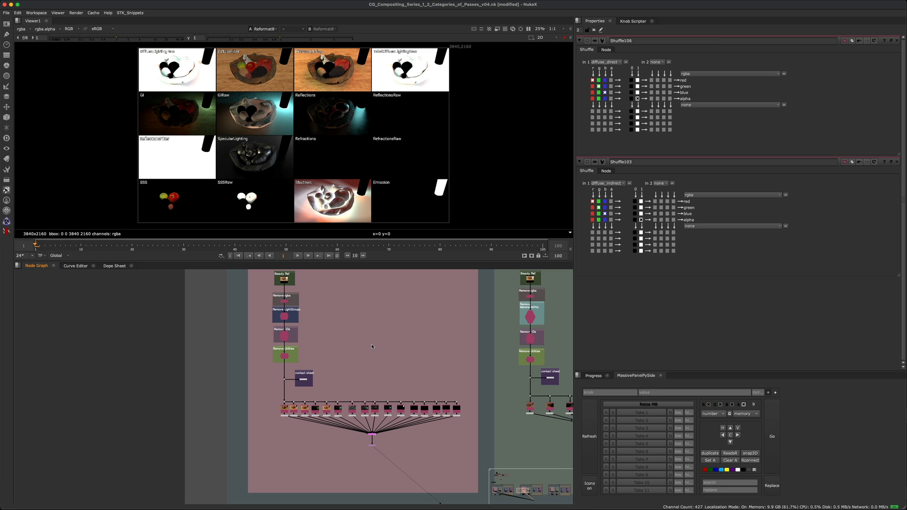
key("1")
key("2")
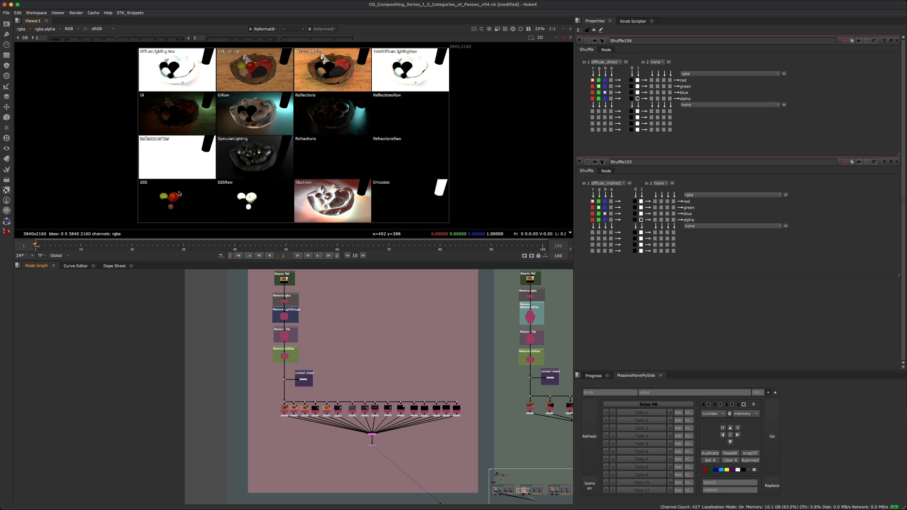
Inspect the SSS pass in the Redshift contact sheet up close and compare it with the Arnold Material AOVs contact sheet.
scroll(383, 331, "down", 6)
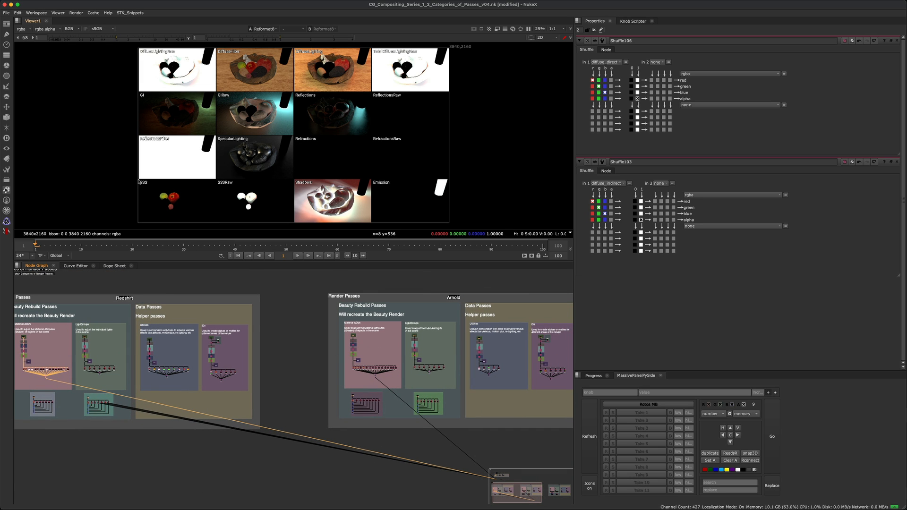
scroll(148, 188, "up", 5)
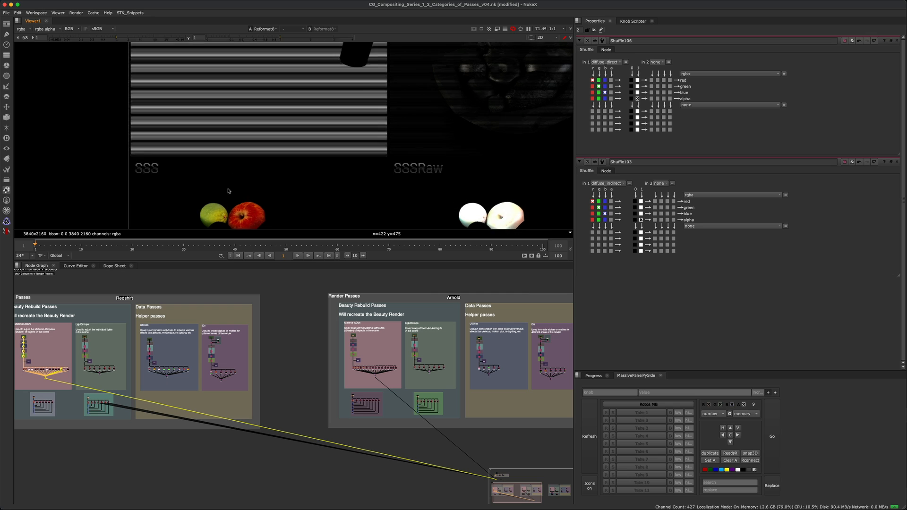
scroll(227, 191, "down", 2)
left_click(368, 369)
key("1")
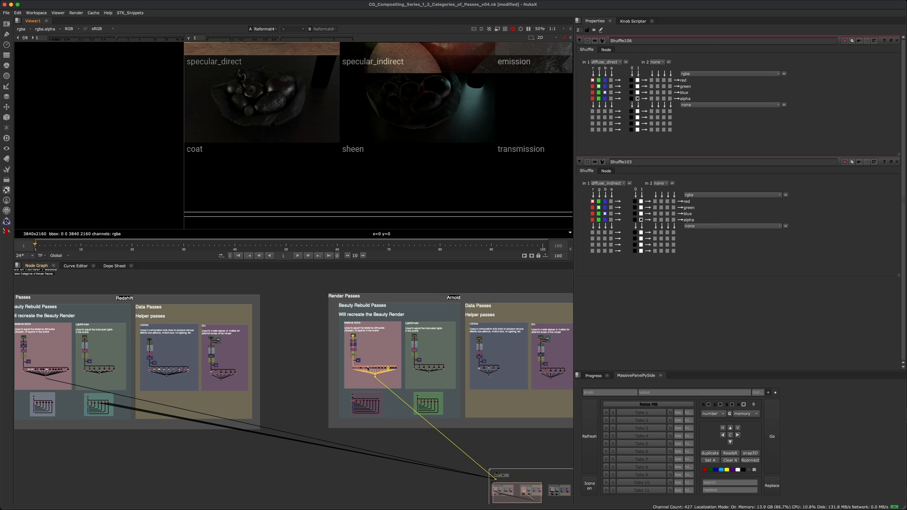
middle_click_drag(368, 368, 230, 365)
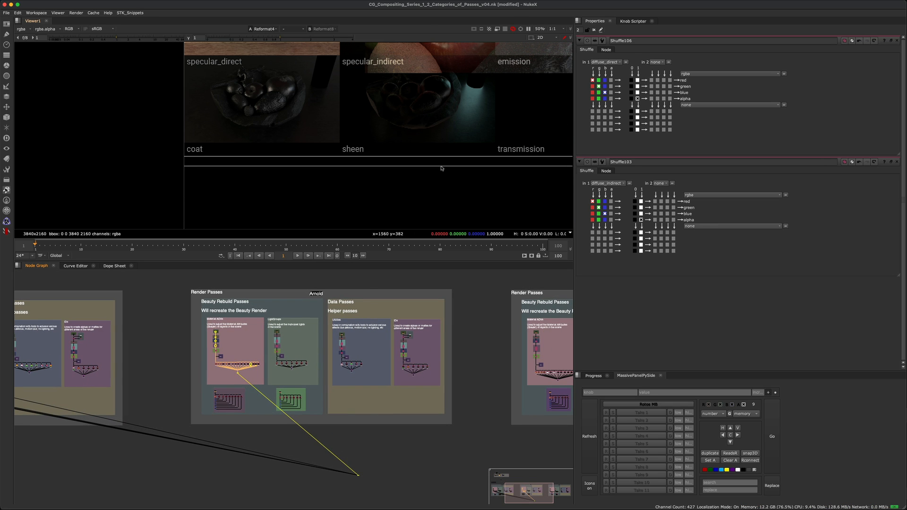
scroll(441, 168, "down", 2)
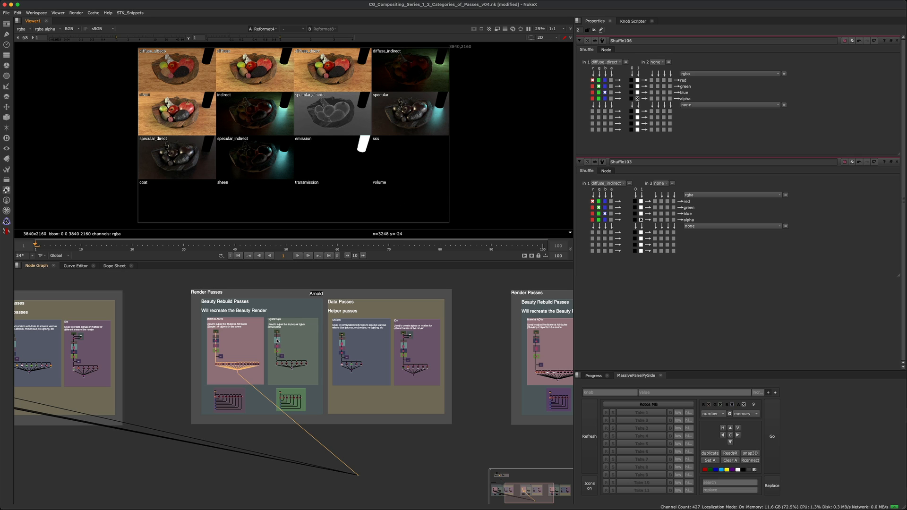
View the contact sheet at the end of the Arnold LightGroups branch.
scroll(278, 366, "up", 6)
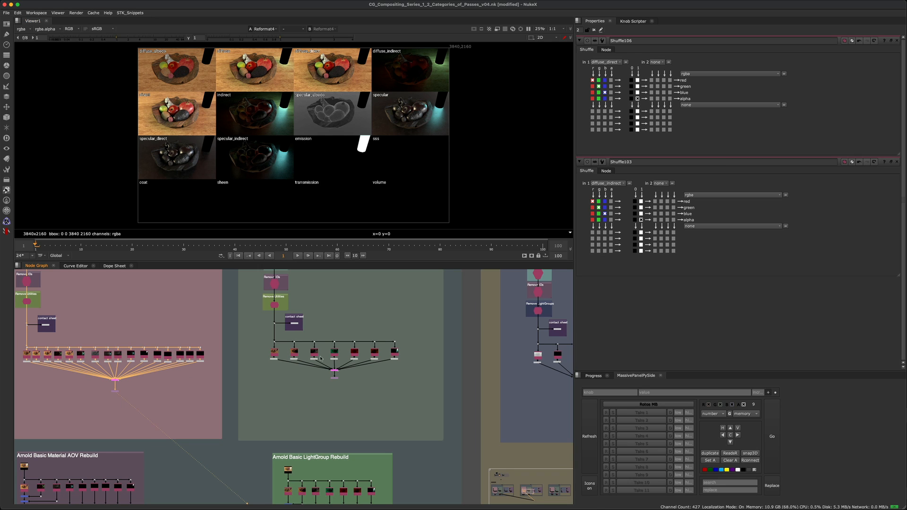
left_click(334, 371)
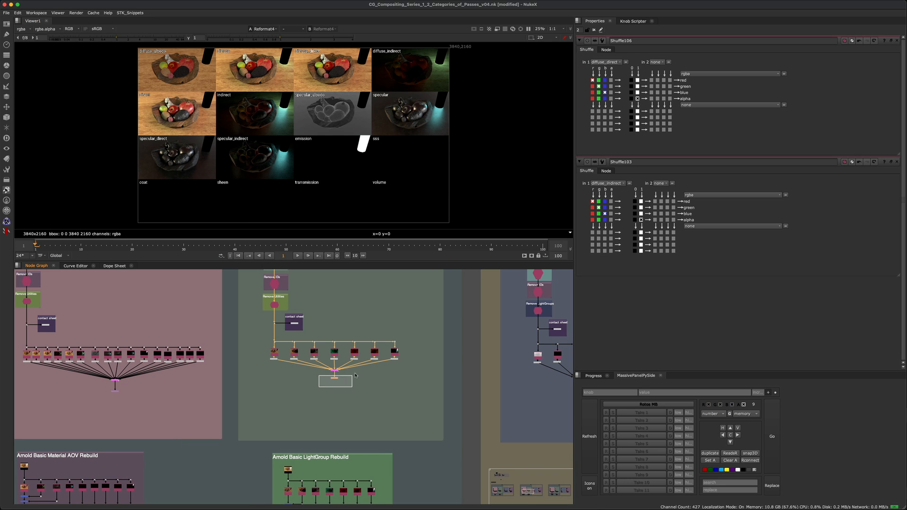
key("1")
middle_click_drag(349, 355, 317, 361)
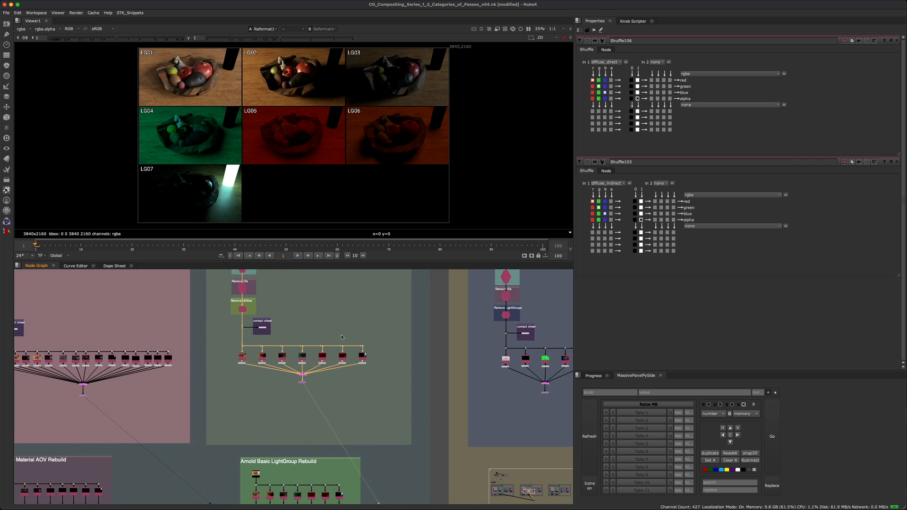
Compare the Redshift LightGroups contact sheet with the Arnold one, going back and forth between the two branches.
middle_click_drag(401, 357, 302, 360)
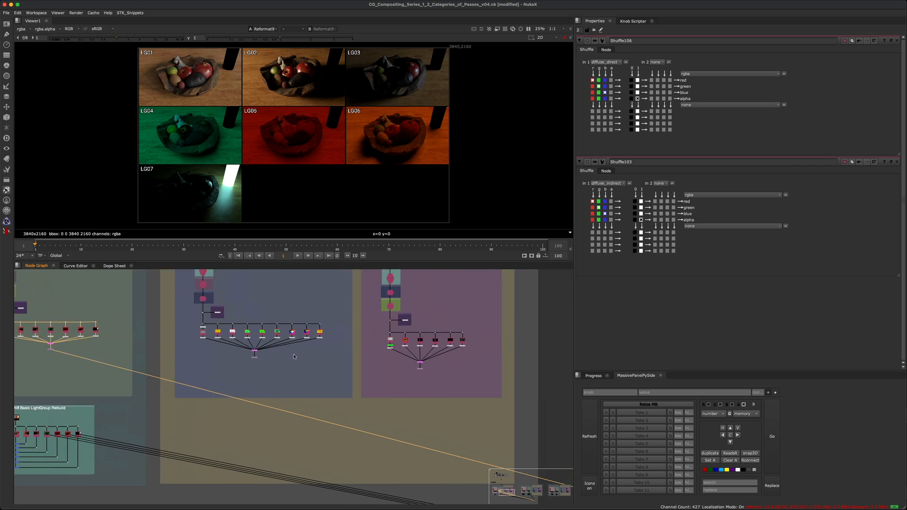
scroll(302, 360, "down", 3)
middle_click_drag(407, 336, 272, 340)
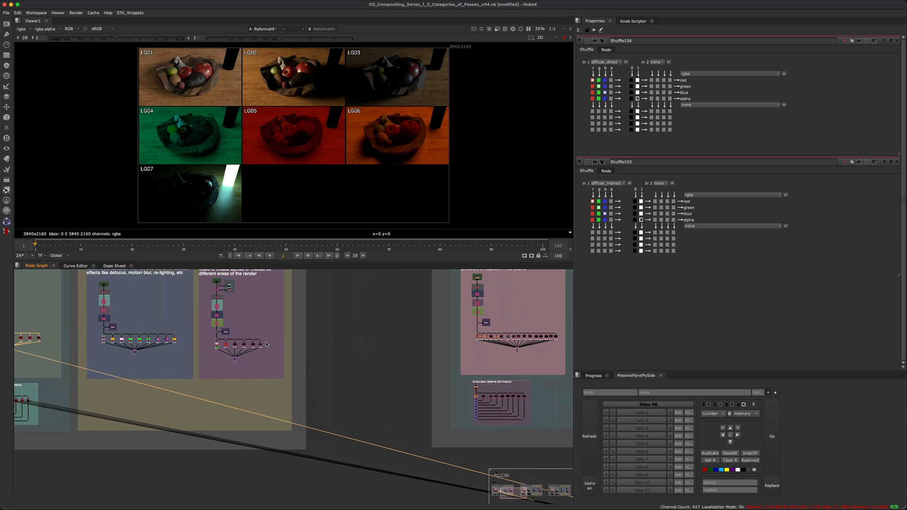
middle_click_drag(370, 341, 475, 336)
left_click_drag(102, 357, 116, 338)
middle_click_drag(371, 333, 106, 316)
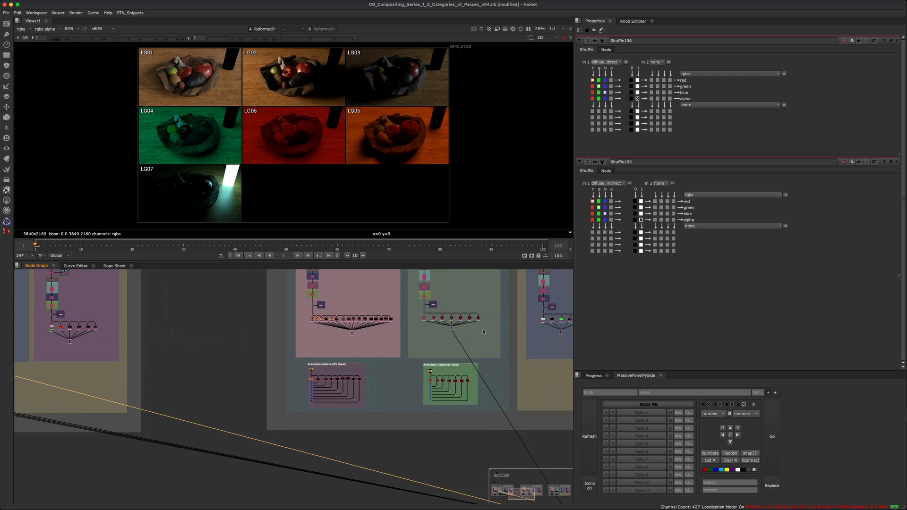
scroll(458, 329, "up", 5)
scroll(368, 329, "up", 2)
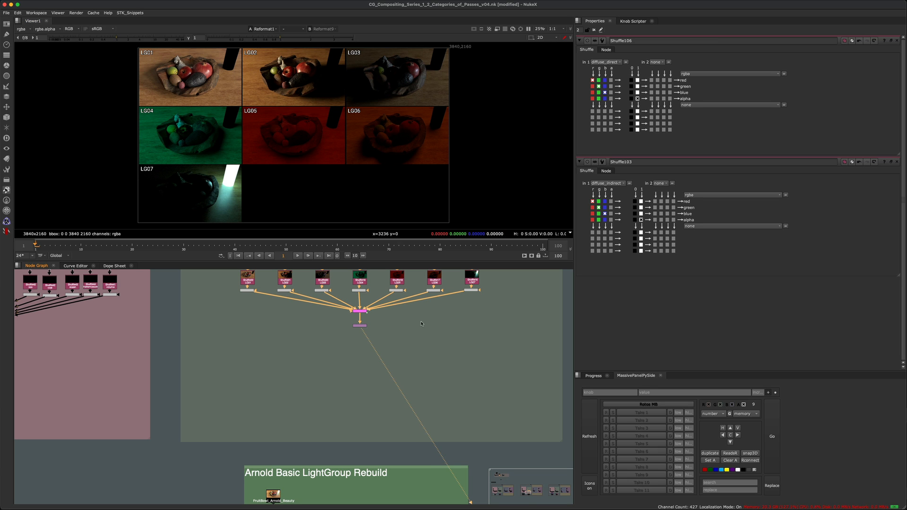
Examine the Arnold Utilities contact sheet and compare it with the contact sheet of the Redshift Utilities branch.
scroll(349, 343, "down", 10)
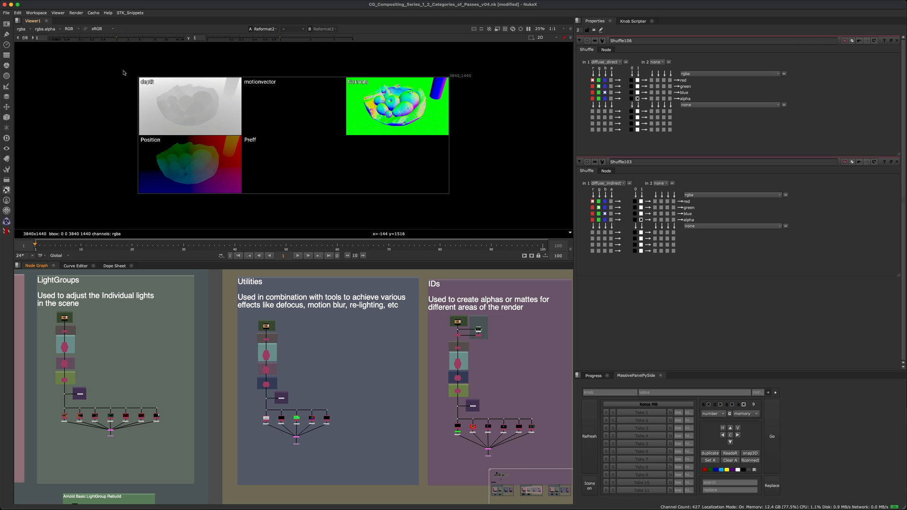
left_click_drag(127, 65, 463, 208)
scroll(303, 449, "down", 10)
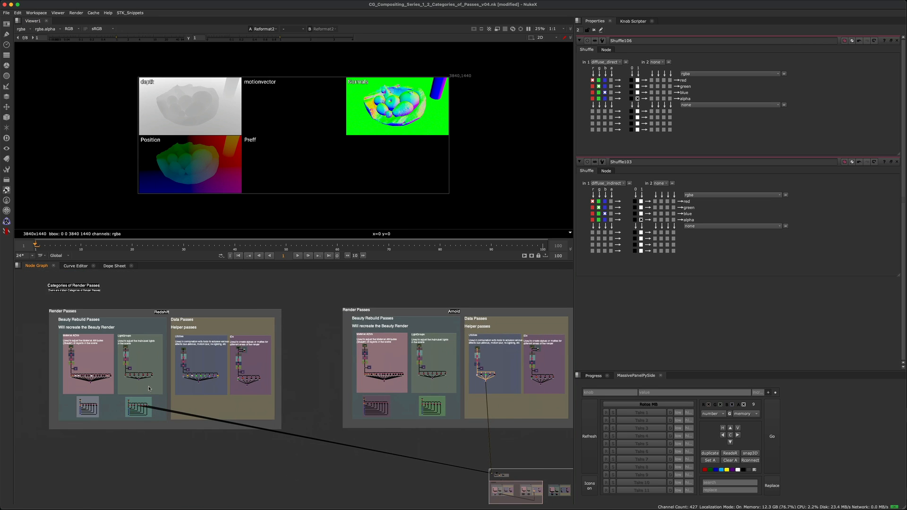
scroll(190, 370, "up", 10)
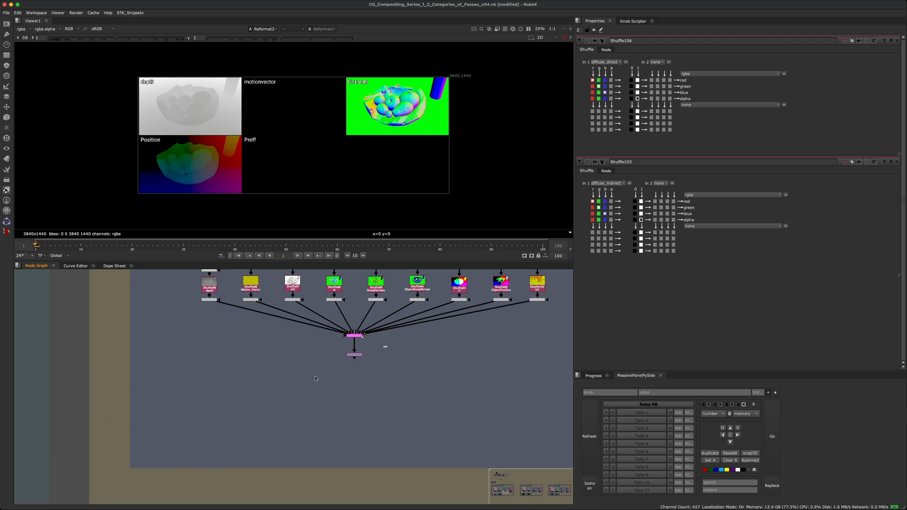
key("1")
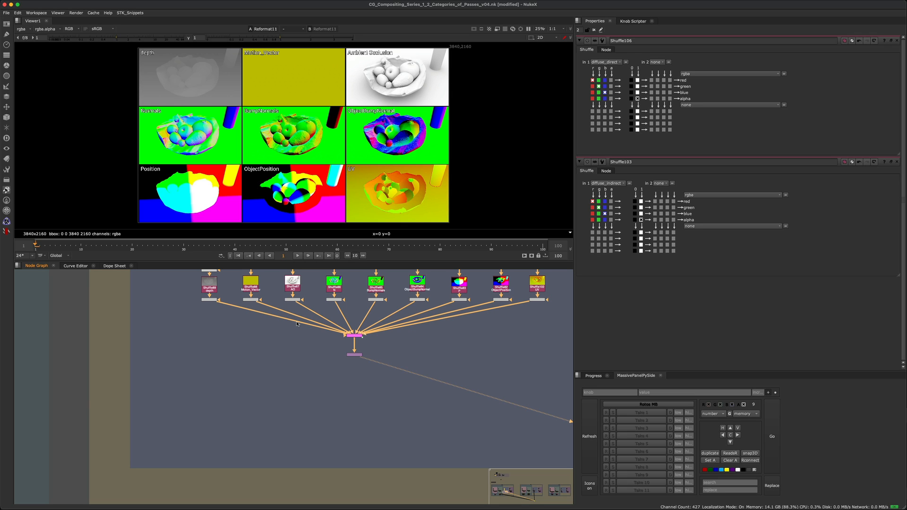
key("2")
key("1")
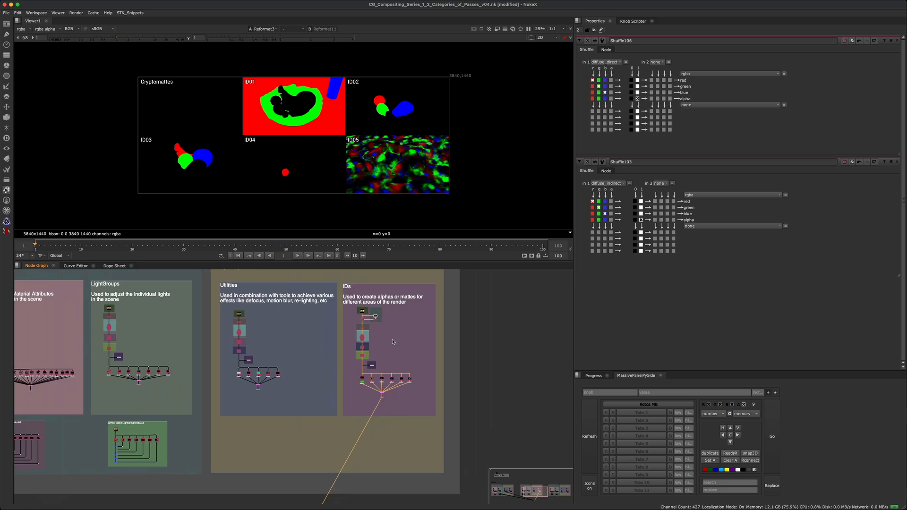
Examine the Arnold IDs branch with its Cryptomattes and ID01 to ID05 contact sheet.
scroll(392, 341, "up", 3)
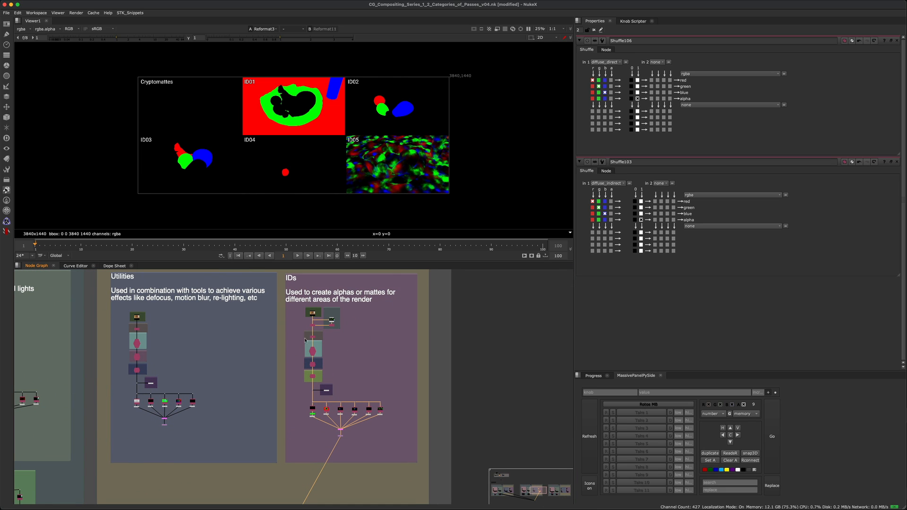
mouse_move(326, 364)
middle_mouse_down()
mouse_move(372, 328)
mouse_move(327, 351)
middle_mouse_up()
middle_click_drag(199, 373, 364, 362)
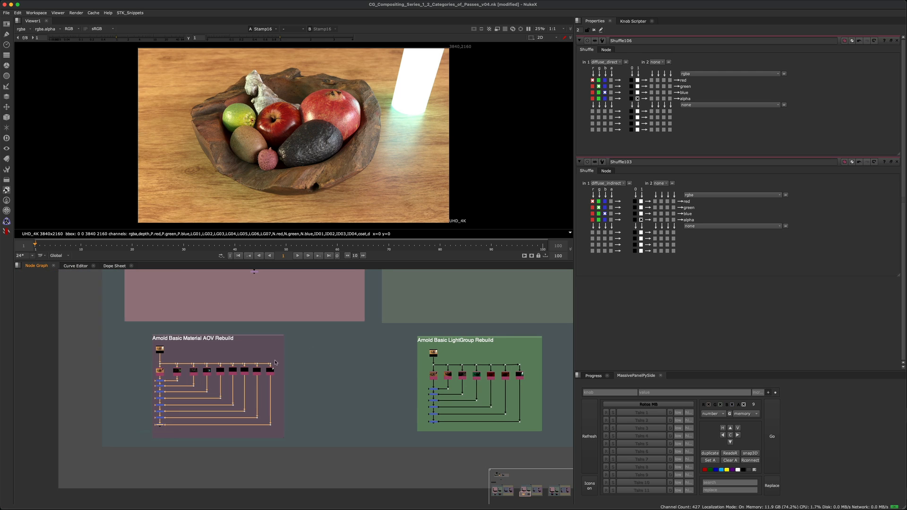
Compare the FruitBowl_Arnold_Beauty source with the final Merge of the Arnold Basic LightGroup Rebuild.
middle_click_drag(360, 359, 284, 363)
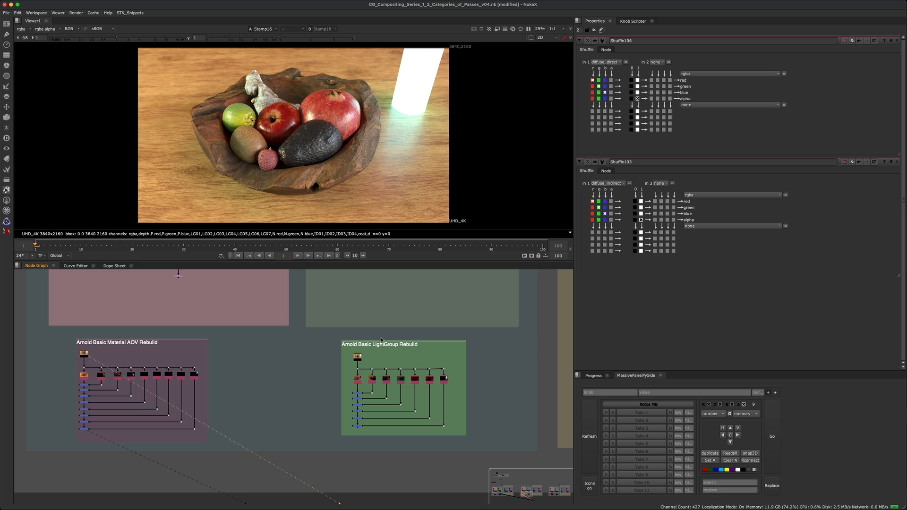
left_click(358, 357)
key("1")
scroll(389, 385, "up", 6)
mouse_move(389, 384)
middle_mouse_down()
mouse_move(401, 334)
mouse_move(399, 398)
middle_mouse_up()
left_click(327, 431)
key("2")
left_click(433, 343)
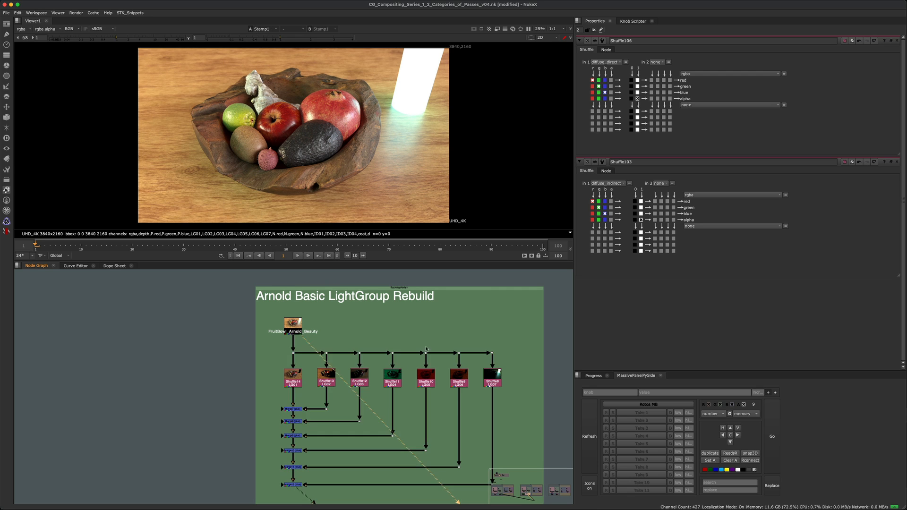
View the Octane Material AOVs contact sheet and compare it with the Redshift and Arnold ones.
scroll(425, 355, "down", 10)
middle_click_drag(350, 367, 152, 444)
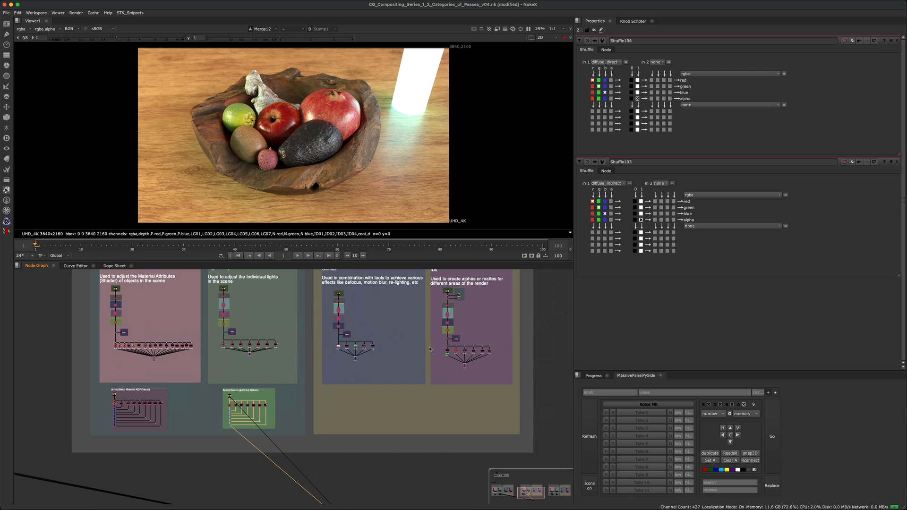
middle_click_drag(547, 322, 332, 326)
scroll(432, 326, "down", 4)
middle_click_drag(429, 338, 62, 399)
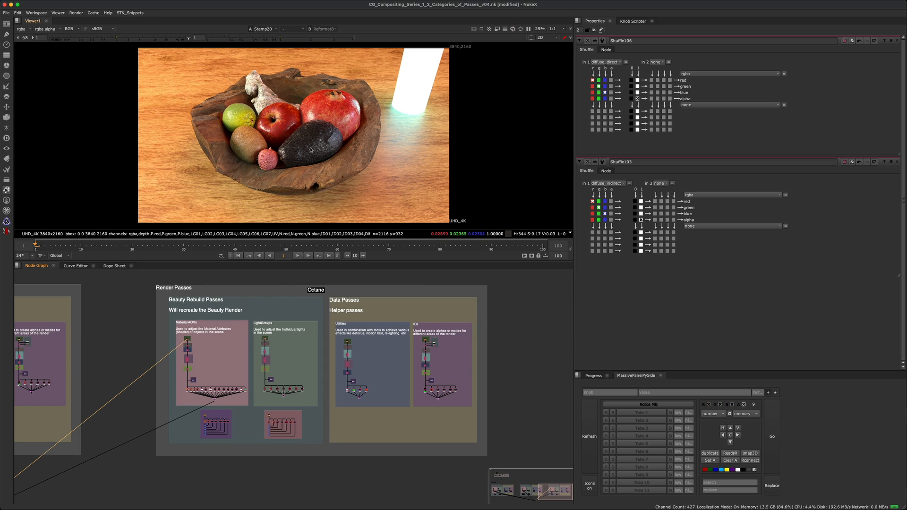
key("1")
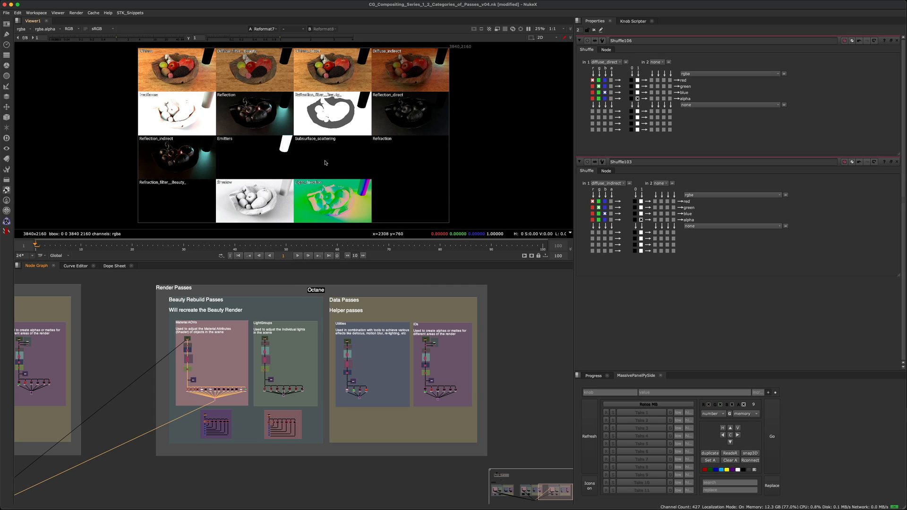
key("1")
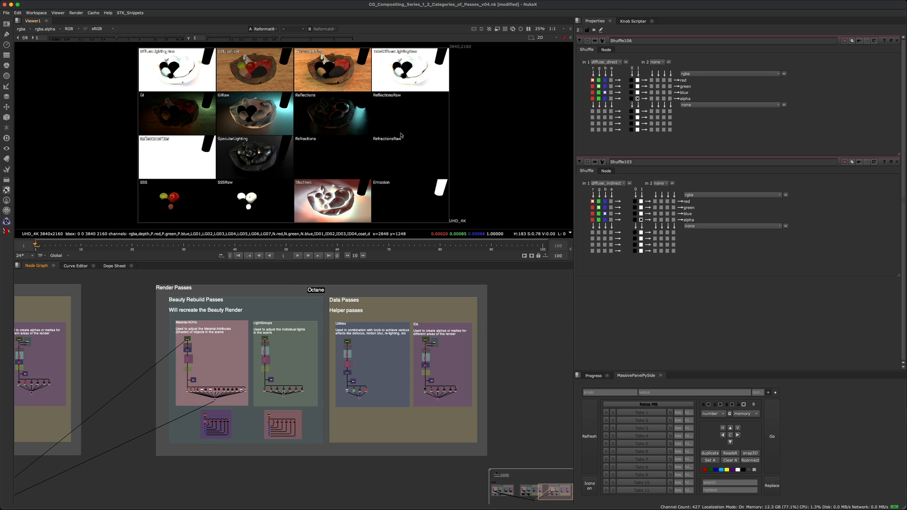
key("1")
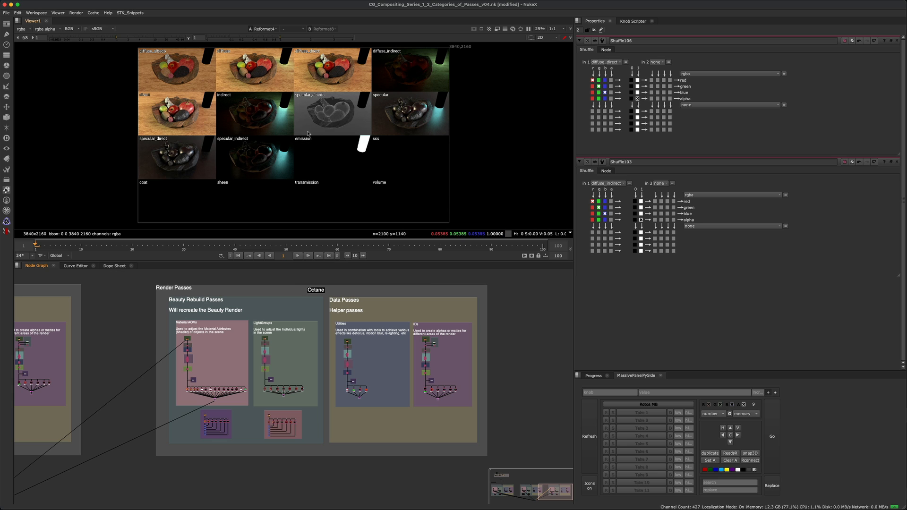
Switch between the Redshift, Arnold and Octane Material AOVs contact sheets to compare their diffuse, specular and reflection passes.
key("3")
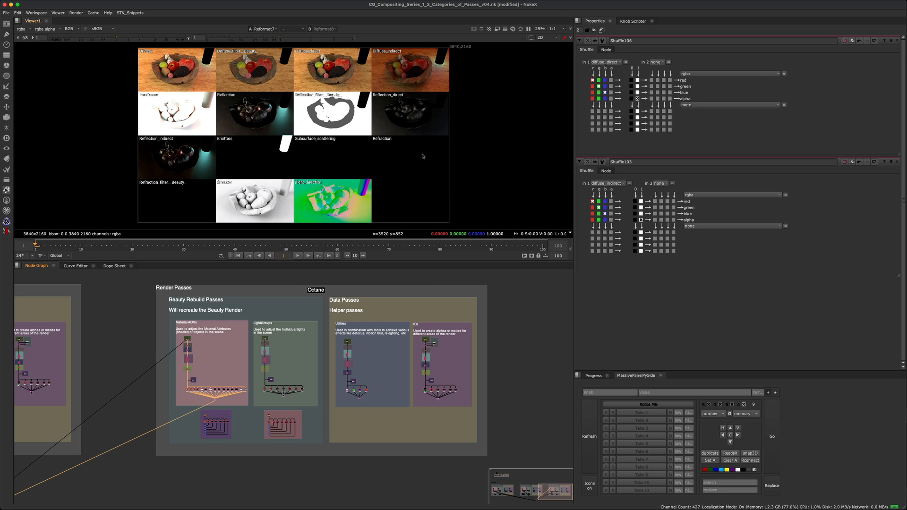
key("1")
key("2")
key("3")
key("1")
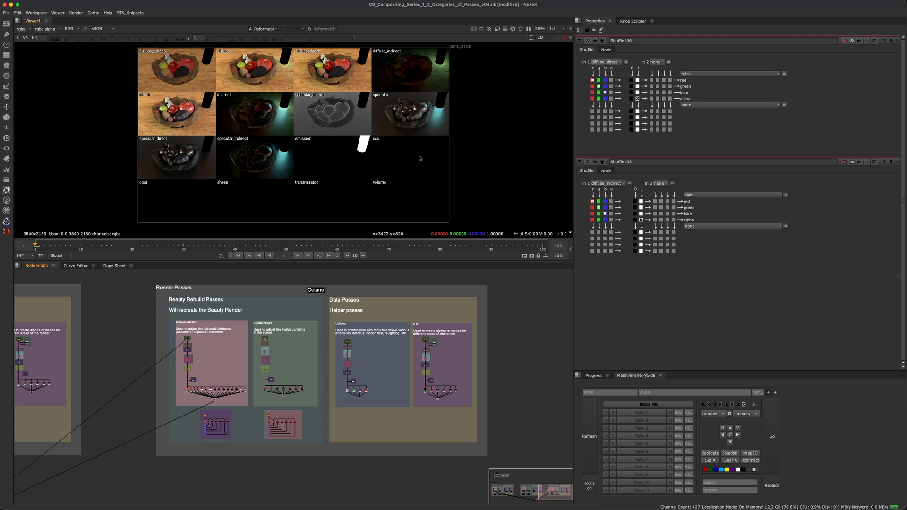
key("3")
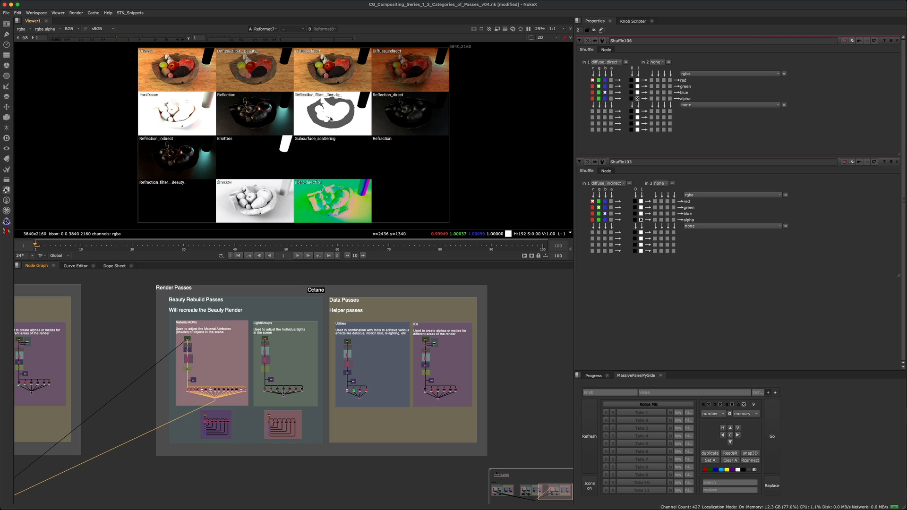
key("2")
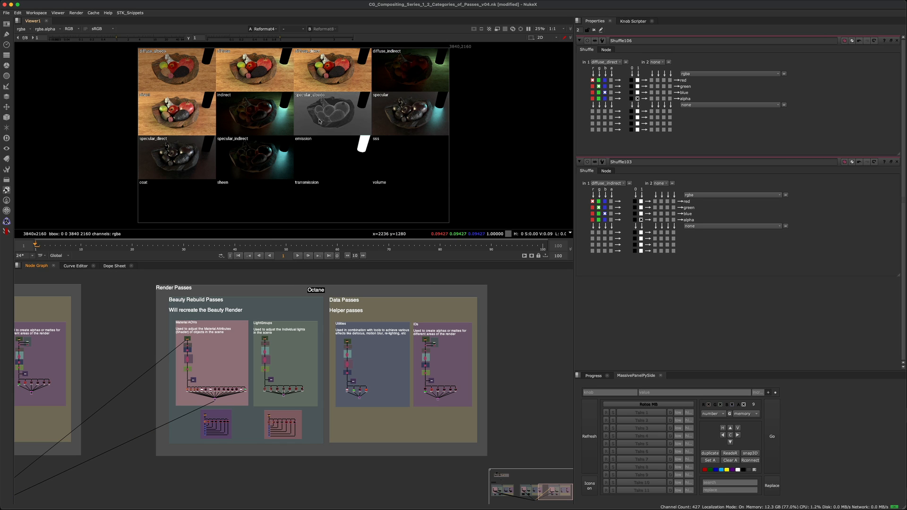
key("1")
key("2")
key("1")
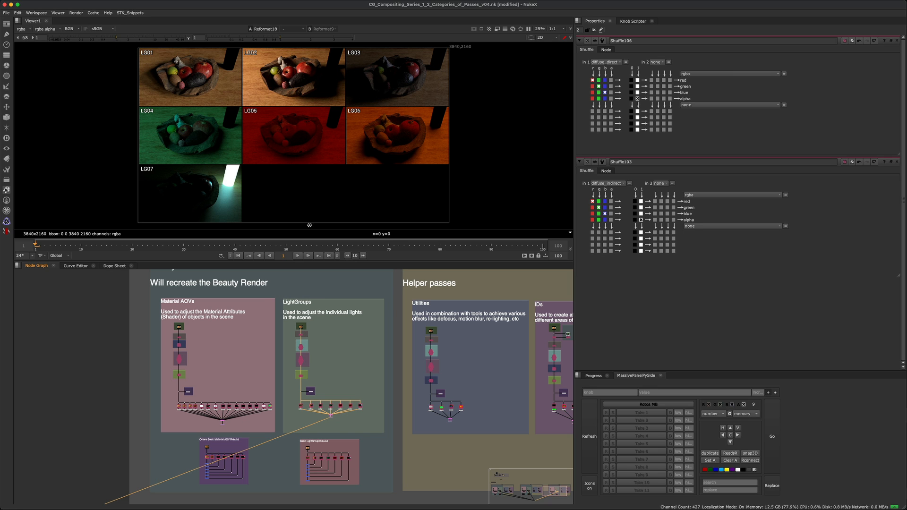
Compare the Octane LightGroups contact sheet, LG01 to LG07, with the Redshift LightGroups contact sheet.
left_click(416, 78, "ctrl")
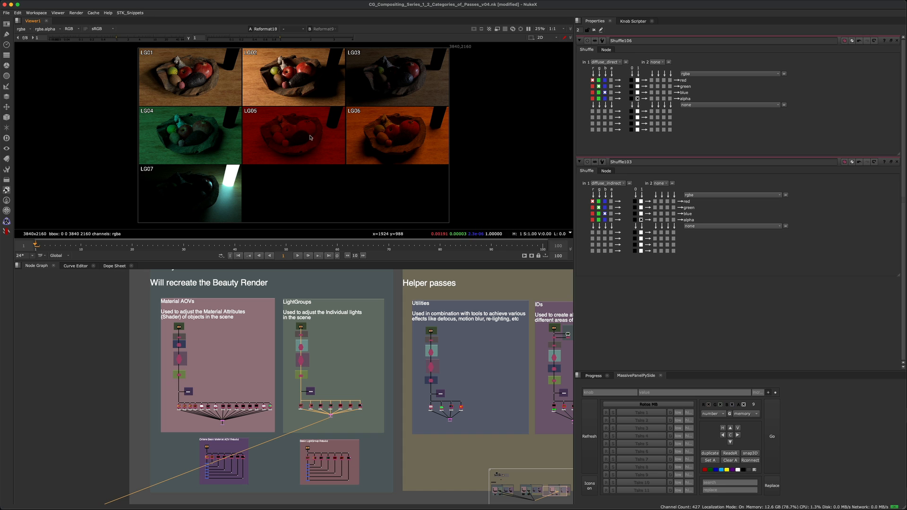
key("1")
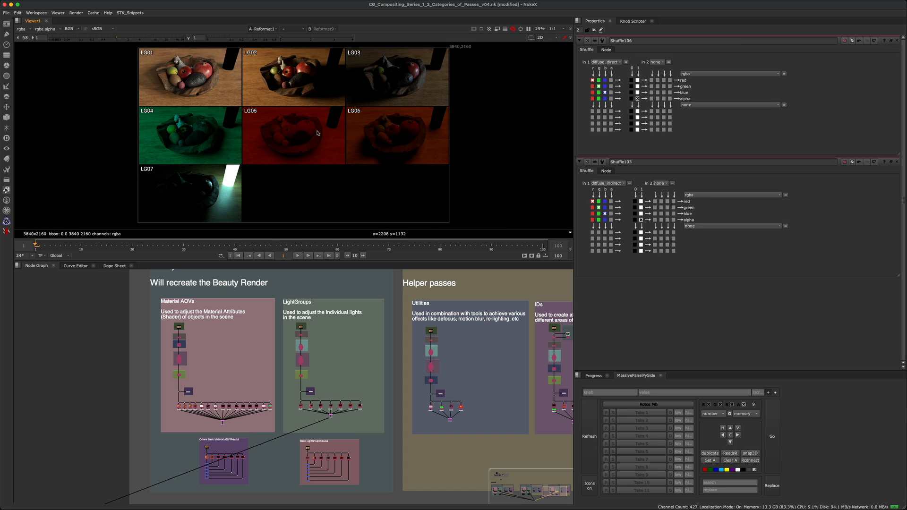
key("3")
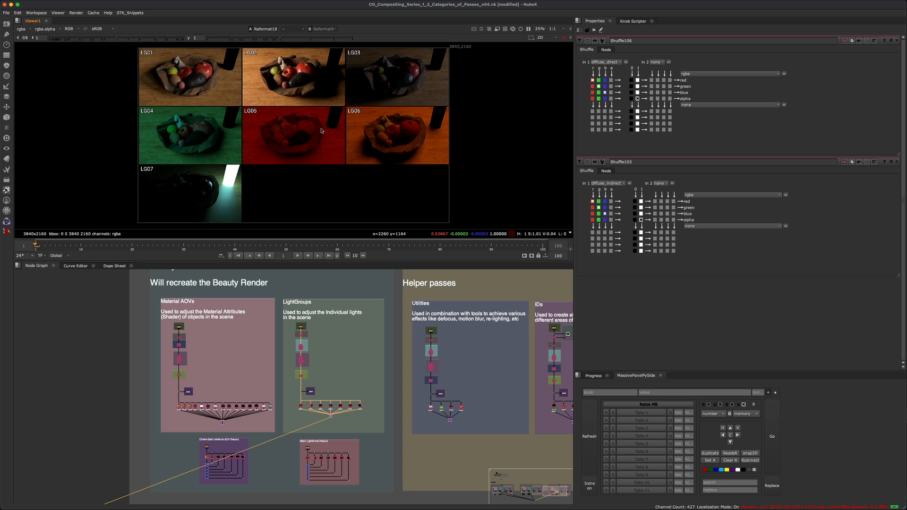
key("1")
key("3")
key("1")
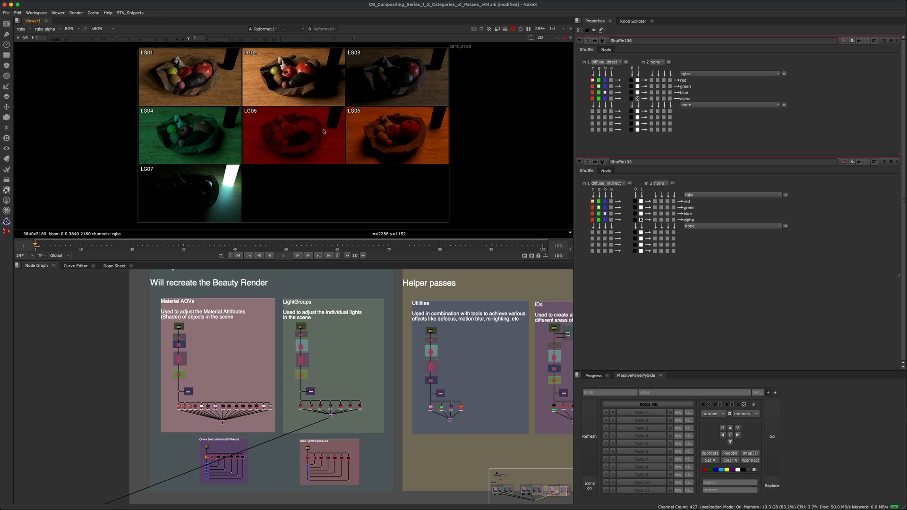
key("3")
key("1")
key("3")
key("1")
key("3")
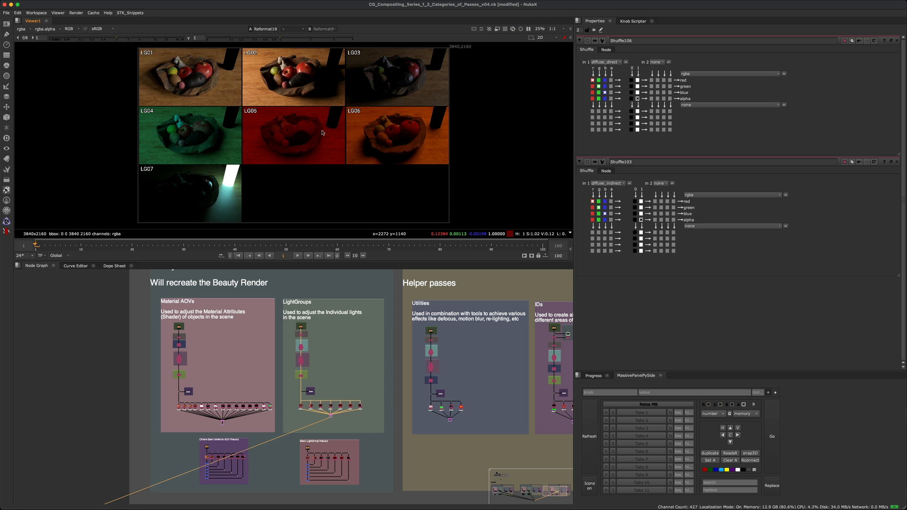
key("1")
key("3")
key("1")
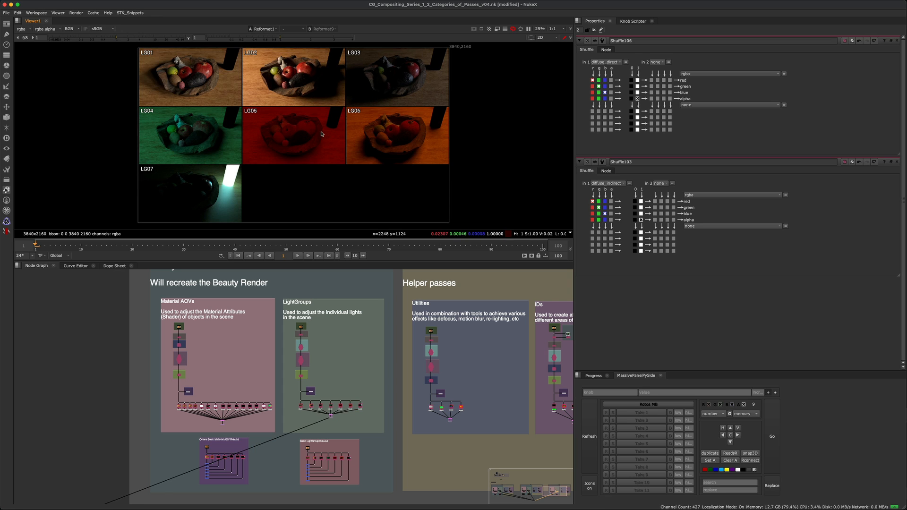
key("3")
key("1")
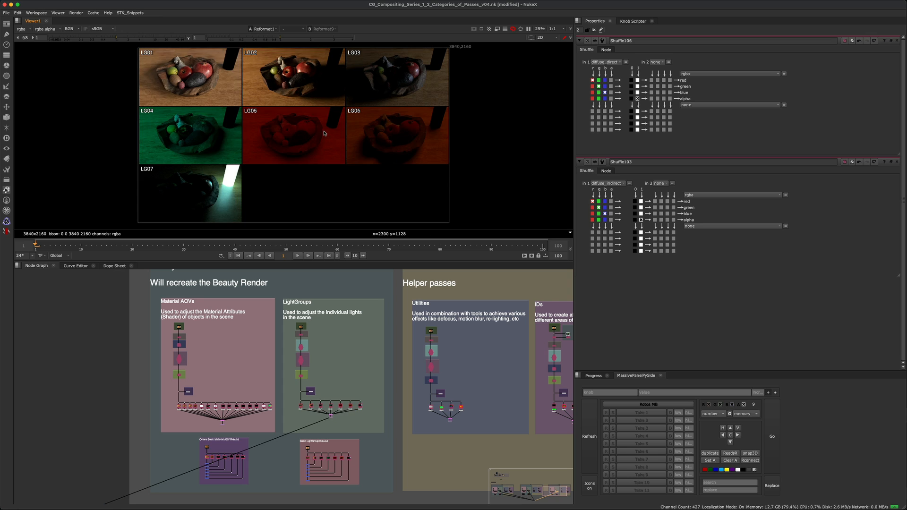
Compare the LG01 to LG07 contact sheets across all three renderers, Redshift, Arnold and Octane.
key("3")
key("2")
key("1")
key("3")
key("2")
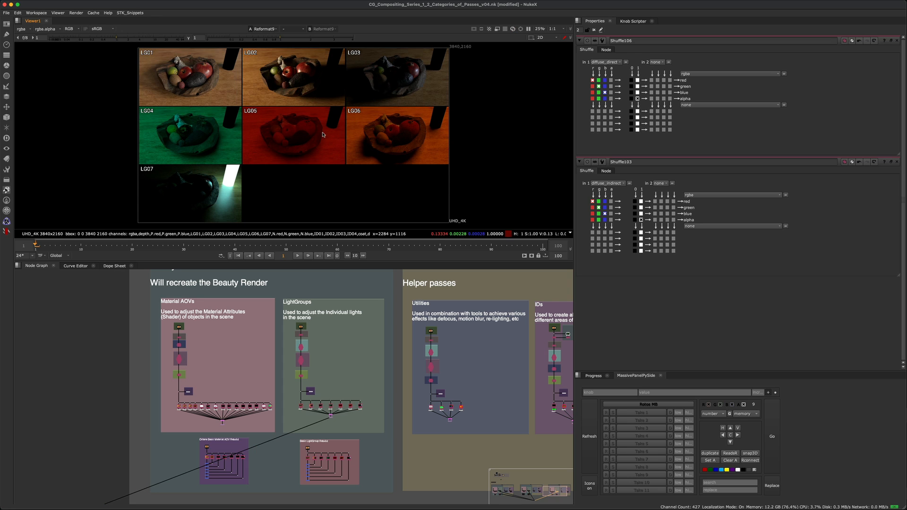
key("3")
key("2")
key("1")
key("3")
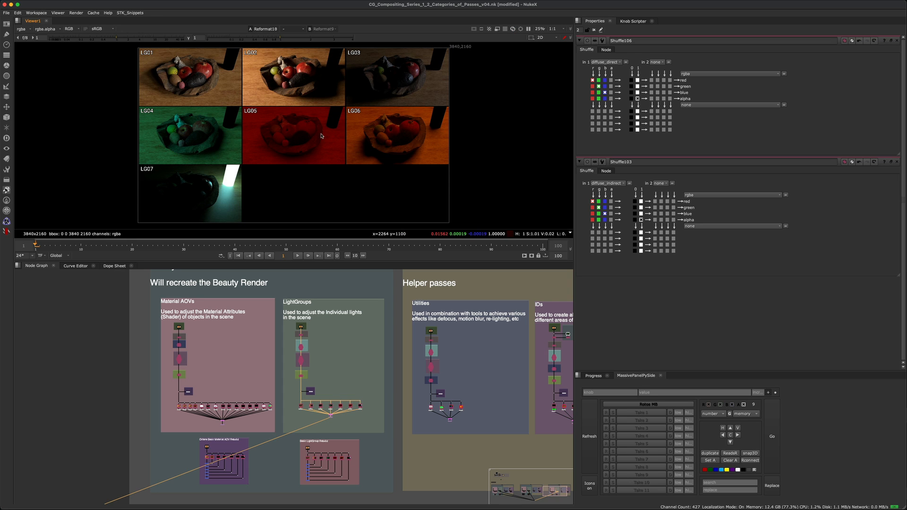
key("2")
key("1")
key("3")
key("2")
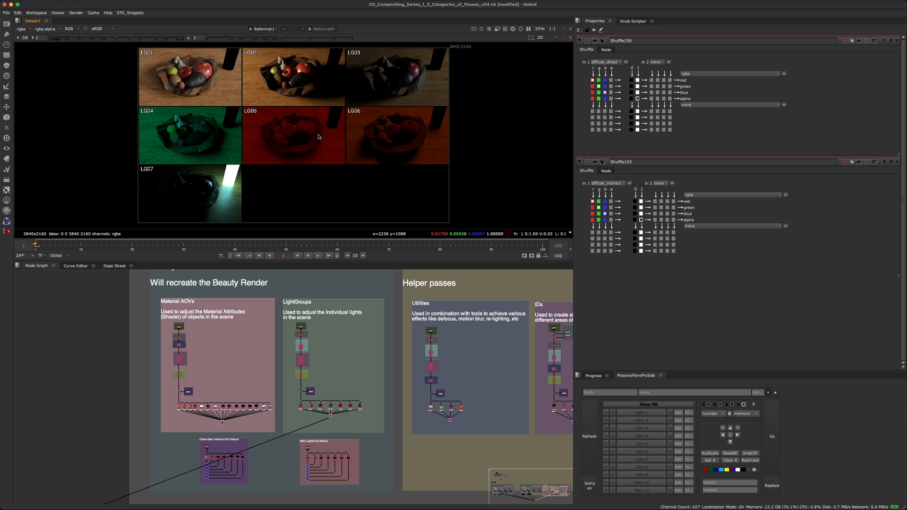
key("1")
key("3")
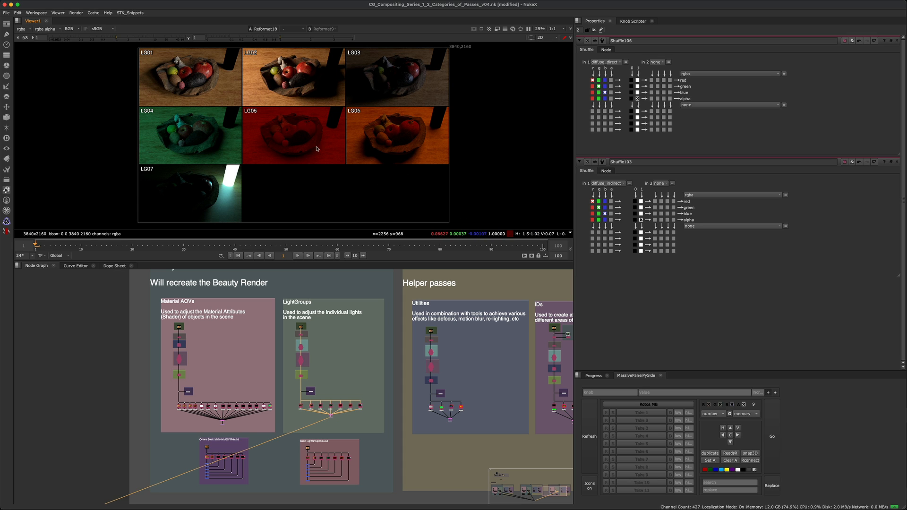
key("2")
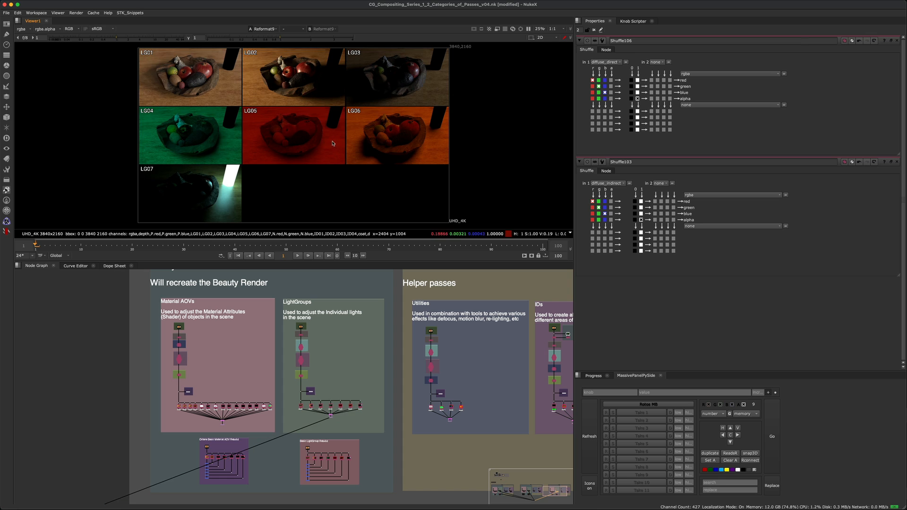
key("1")
key("3")
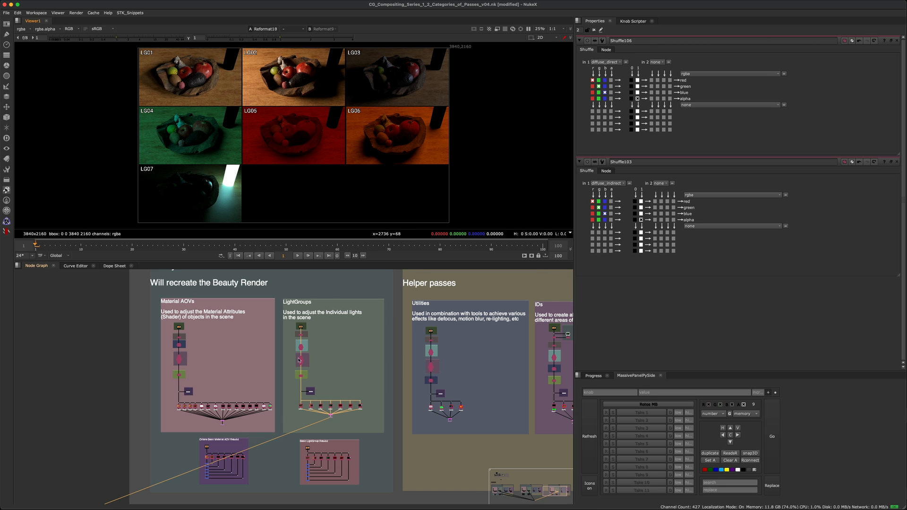
Compare the beauty source with the final Merge of the Octane Basic LightGroup Rebuild.
scroll(213, 349, "up", 5)
middle_click_drag(364, 333, 179, 337)
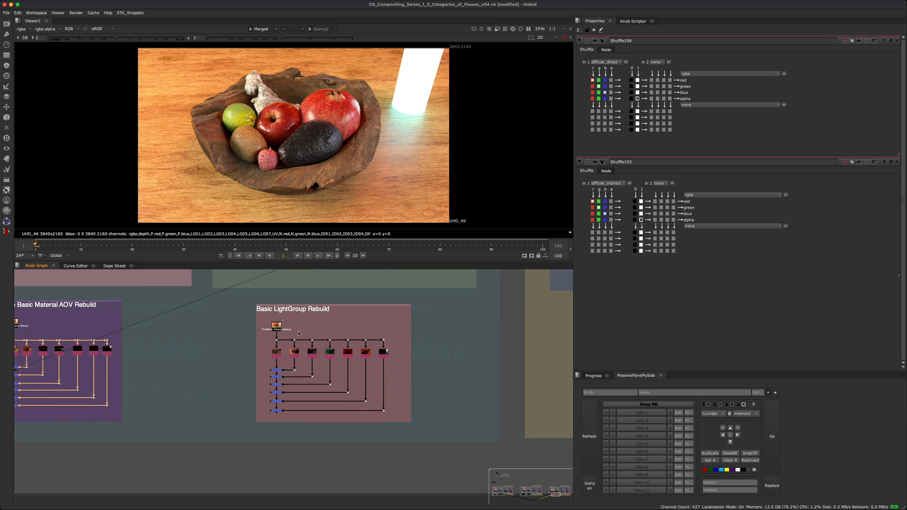
left_click_drag(259, 336, 310, 312)
key("1")
left_click(258, 409)
left_click_drag(253, 423, 299, 408)
key("2")
left_click(299, 409)
key("1")
key("2")
key("1")
key("2")
key("1")
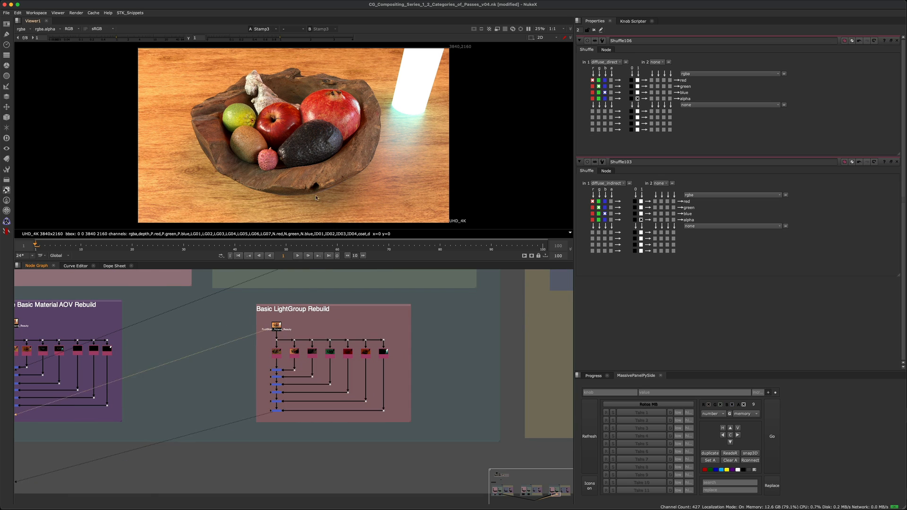
key("2")
Compare the Octane beauty source and LightGroup rebuild up close on the fruit.
scroll(265, 118, "up", 4)
key("1")
key("2")
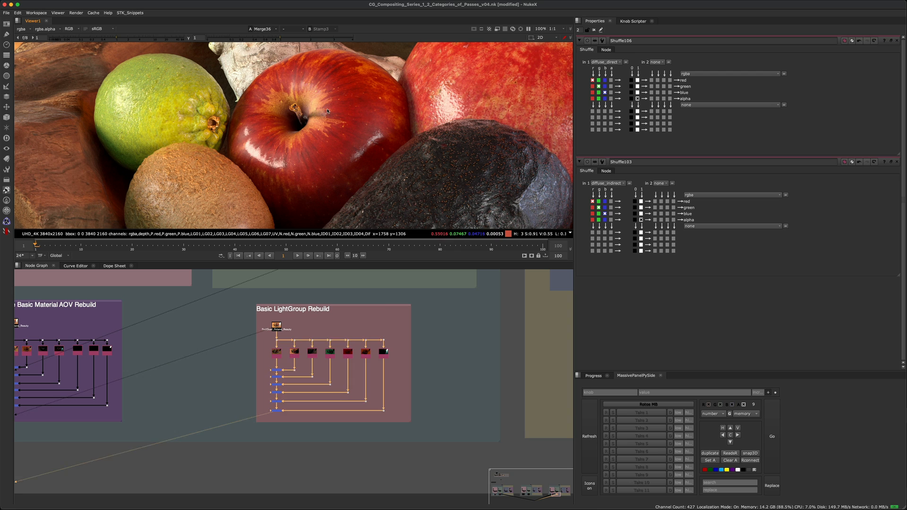
key("1")
scroll(363, 124, "down", 3)
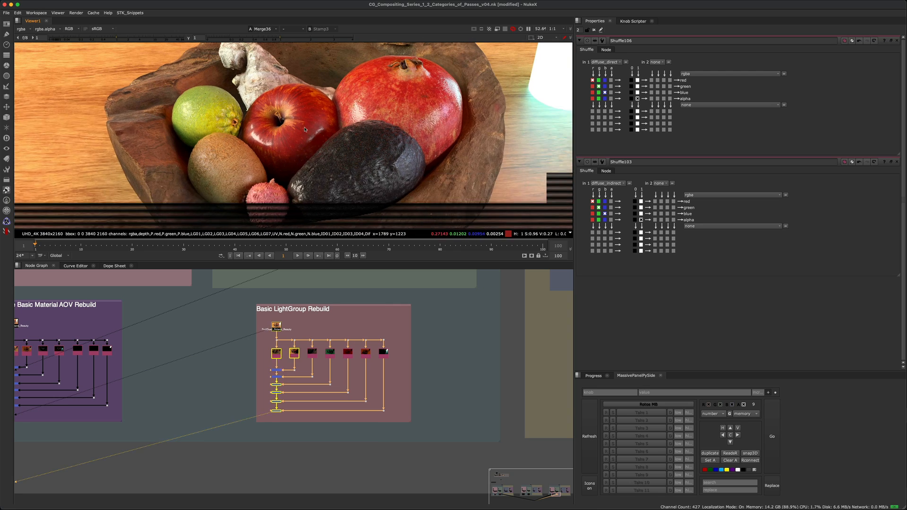
scroll(310, 330, "down", 2)
Examine the Octane Utilities branch and its contact sheet of depth, Normals, Position and UV passes.
scroll(310, 330, "down", 5)
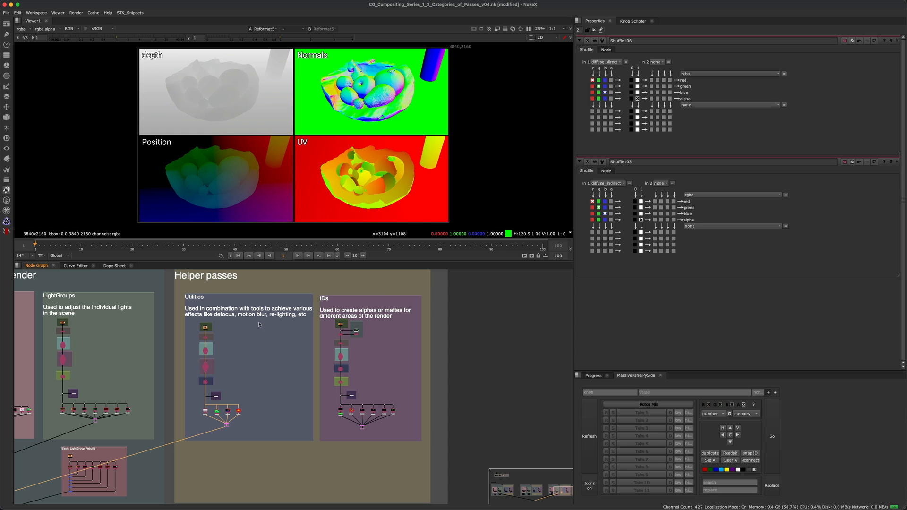
mouse_move(258, 334)
middle_mouse_down()
mouse_move(263, 393)
mouse_move(258, 335)
middle_mouse_up()
middle_click_drag(239, 392, 250, 399)
scroll(251, 399, "up", 2)
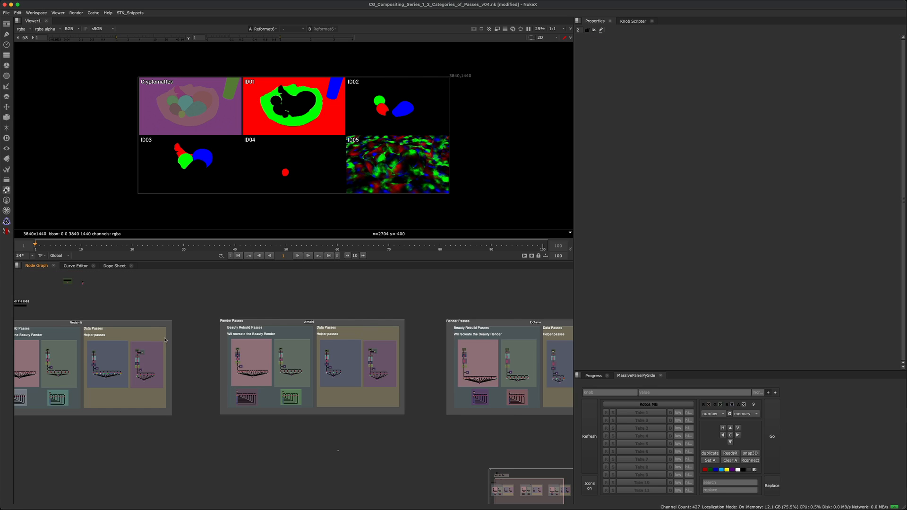
Inspect the Remove nodes of the Arnold Utilities branch and view its LayerContactSheet.
scroll(252, 336, "up", 3)
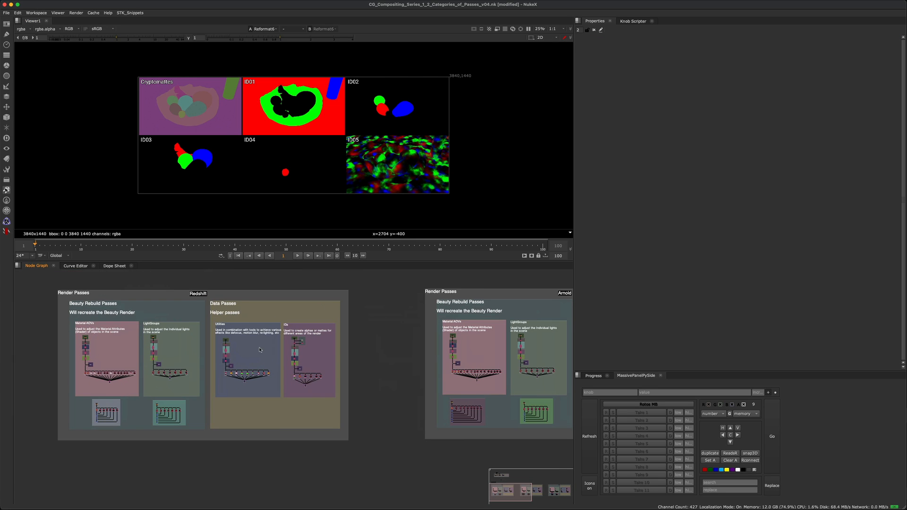
scroll(259, 349, "right", 10)
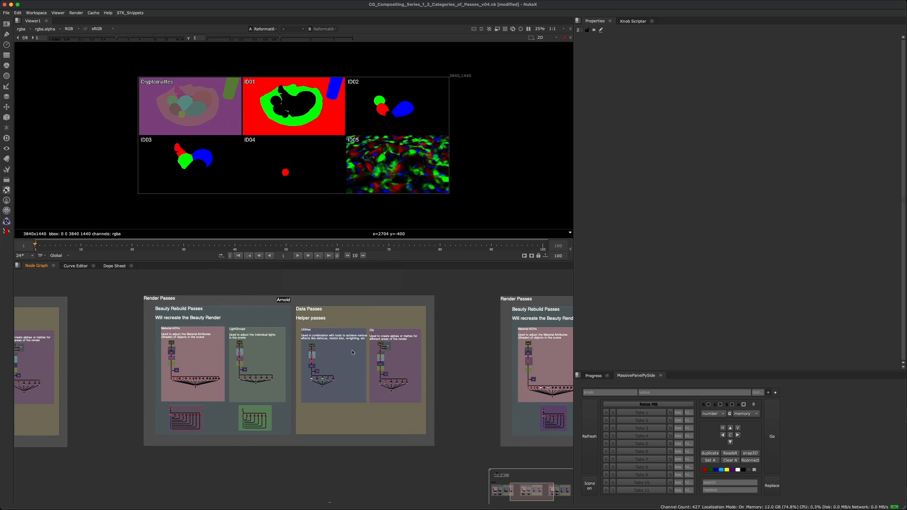
scroll(324, 357, "up", 3)
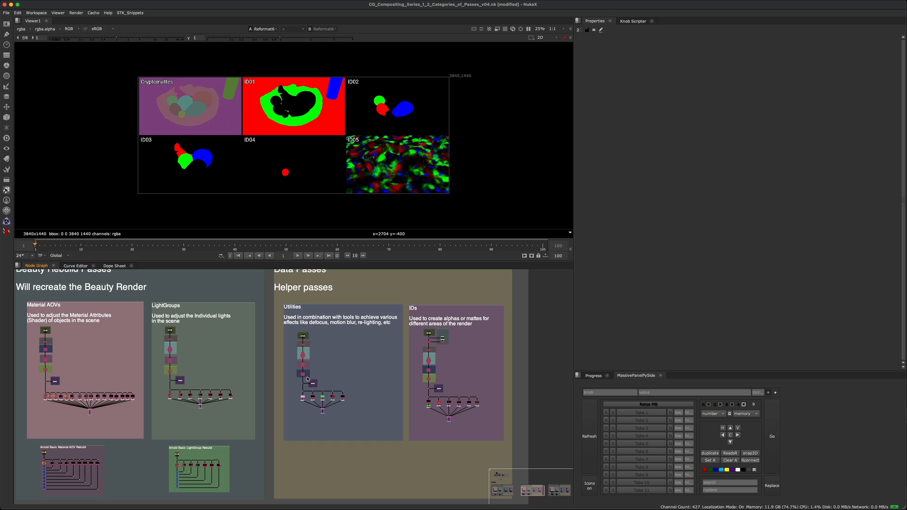
scroll(307, 378, "up", 5)
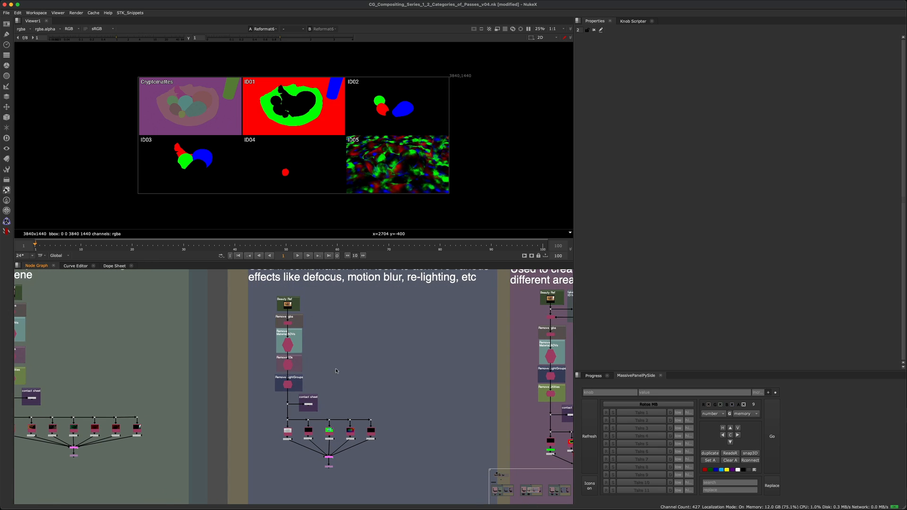
scroll(336, 371, "up", 5)
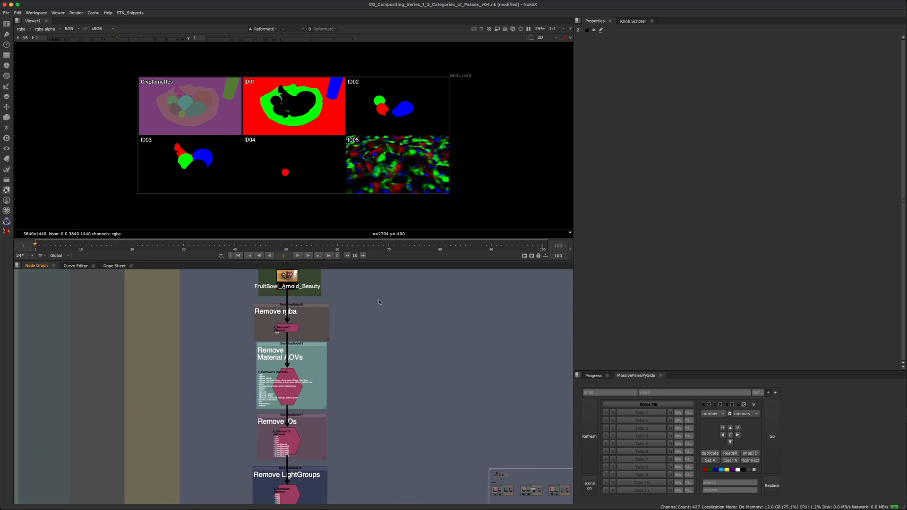
left_click_drag(379, 299, 220, 346)
middle_click_drag(366, 339, 360, 279)
middle_click_drag(378, 410, 364, 368)
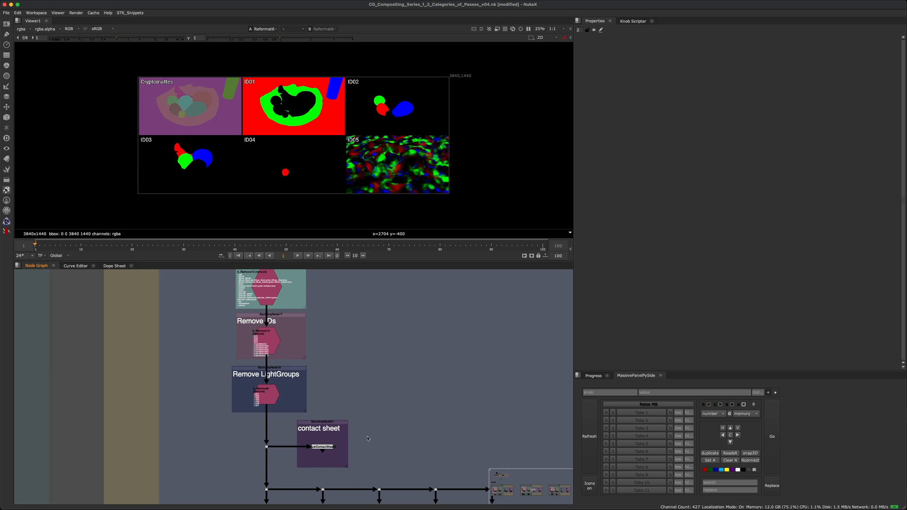
left_click_drag(369, 434, 304, 464)
key("1")
left_click(378, 370)
scroll(349, 370, "down", 5)
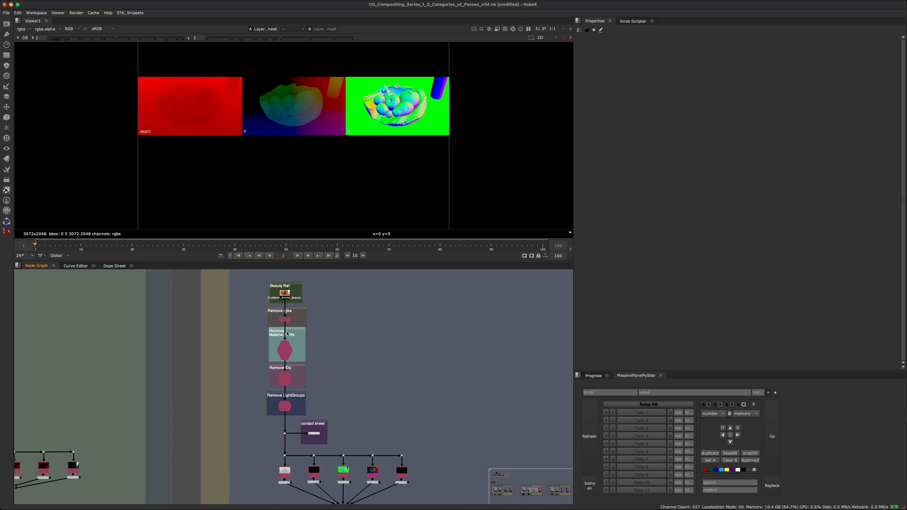
Disable the rgba, Material AOVs, IDs and LightGroups Remove nodes in the Arnold Utilities branch.
left_click_drag(249, 298, 332, 420)
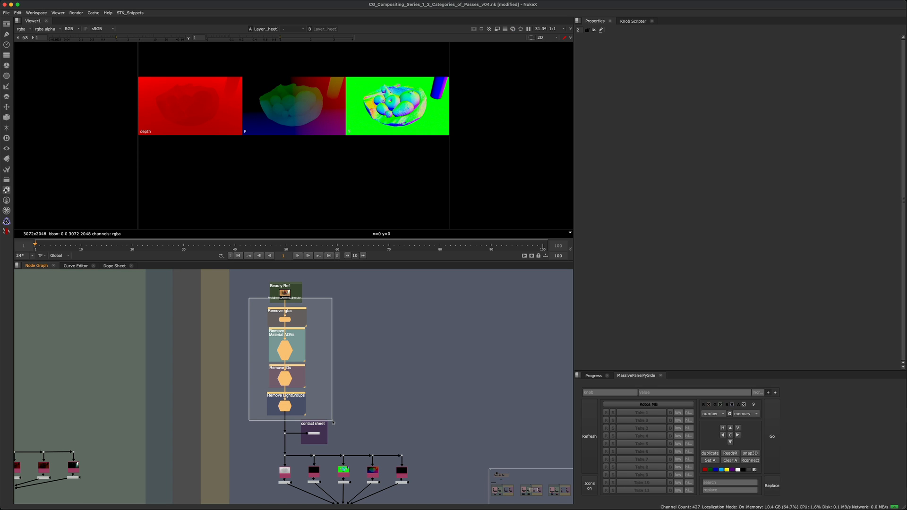
key("d")
View the depth, motionvector, N and P Shuffle nodes of the Arnold Utilities branch one after another.
middle_click_drag(335, 434, 338, 375)
left_click_drag(273, 355, 209, 397)
key("1")
left_click_drag(341, 365, 302, 395)
key("1")
left_click(388, 396)
key("1")
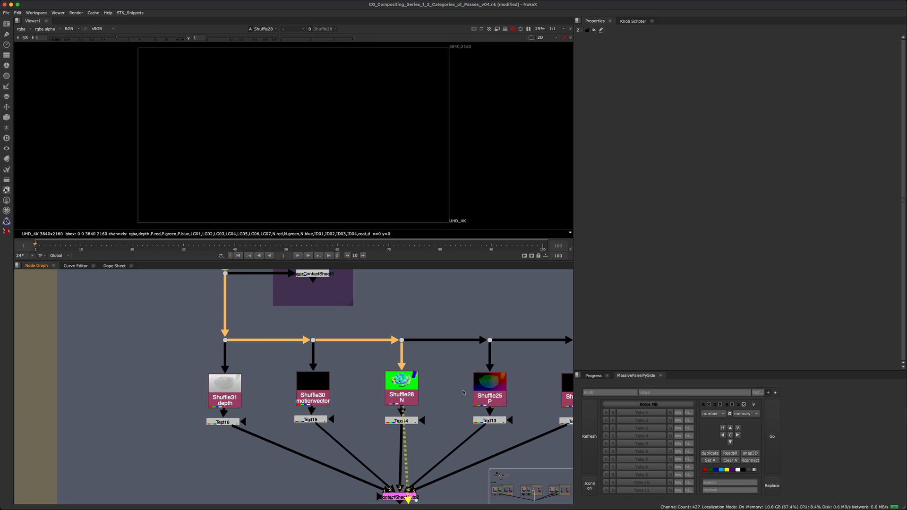
left_click_drag(490, 385, 490, 391)
key("1")
middle_click_drag(414, 307, 397, 368)
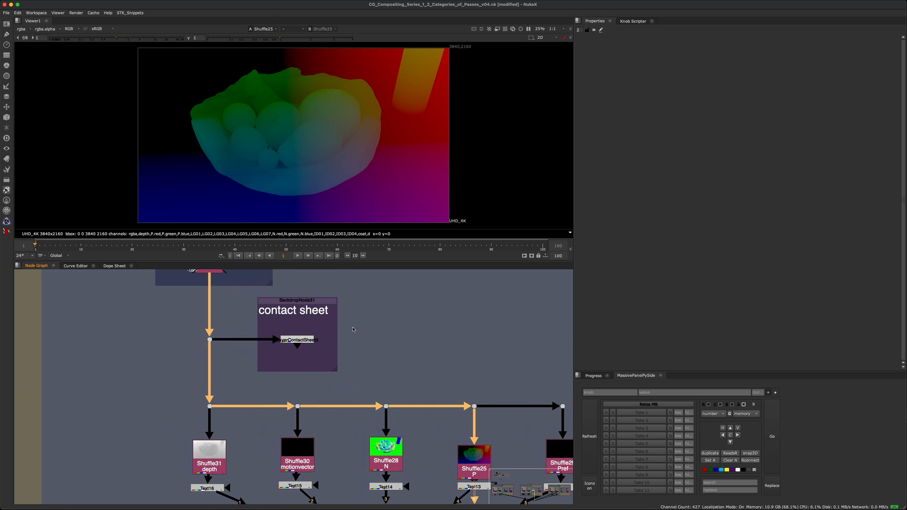
View the LayerContactSheet with the Remove nodes bypassed and look over the Arnold Utilities node chain.
left_click_drag(398, 370, 272, 309)
key("1")
middle_click_drag(374, 370, 366, 454)
scroll(390, 337, "down", 5)
left_click_drag(239, 422, 355, 318)
middle_click_drag(370, 286, 365, 317)
left_click_drag(365, 317, 375, 290)
scroll(375, 362, "down", 3)
left_click(374, 349)
middle_click_drag(378, 365, 397, 370)
scroll(335, 351, "up", 6)
left_click_drag(410, 301, 208, 419)
middle_click_drag(384, 492, 352, 326)
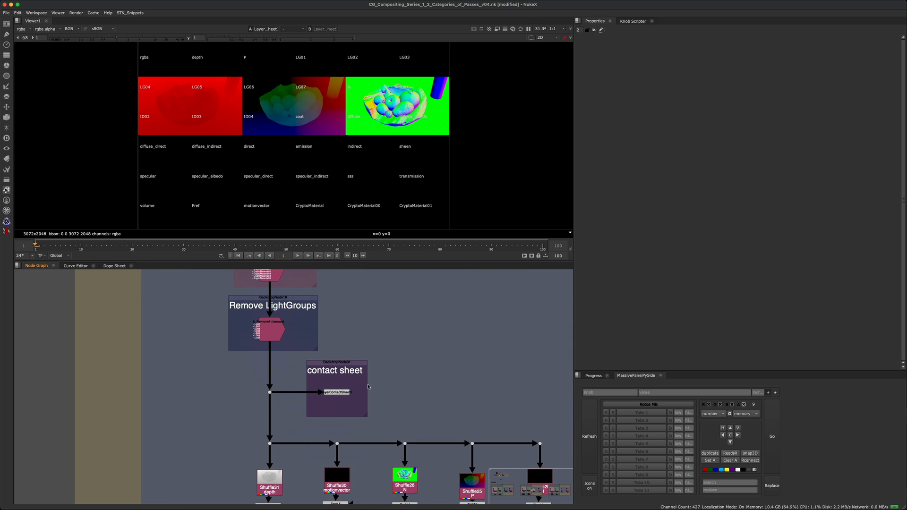
Check the Arnold Utilities LayerContactSheet and view the Shuffle-based contact sheet of the Redshift Material AOVs branch.
left_click(335, 393)
scroll(347, 340, "down", 5)
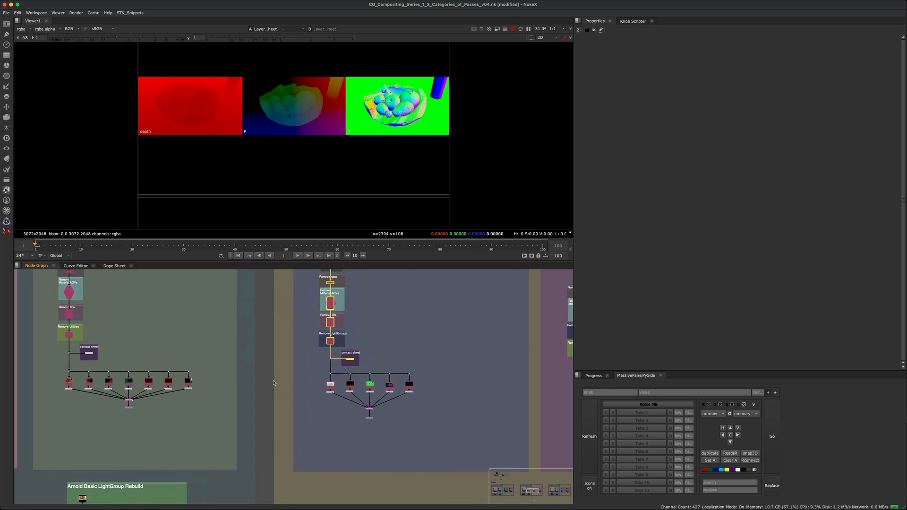
middle_click_drag(342, 352, 234, 369)
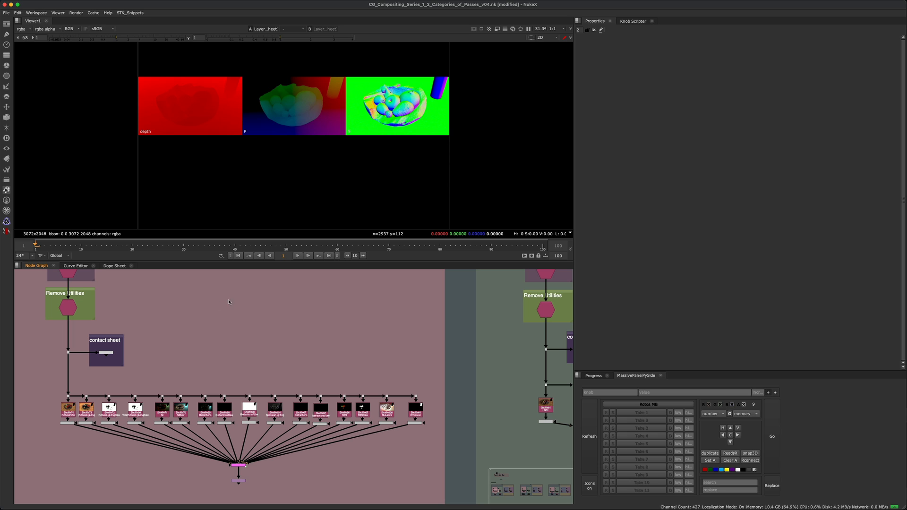
scroll(297, 342, "down", 4)
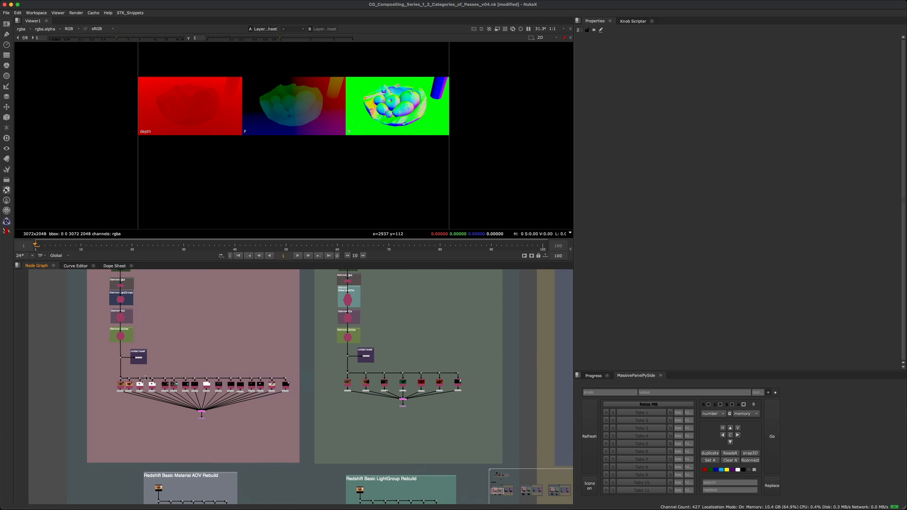
left_click(201, 414)
key("1")
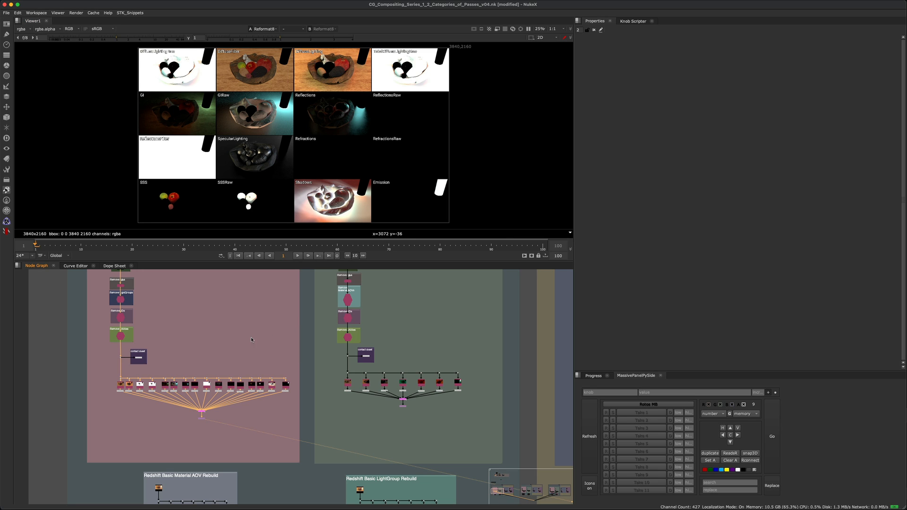
View the LayerContactSheet of the Redshift Material AOVs branch with the viewer overlay turned on.
middle_click_drag(137, 353, 172, 357)
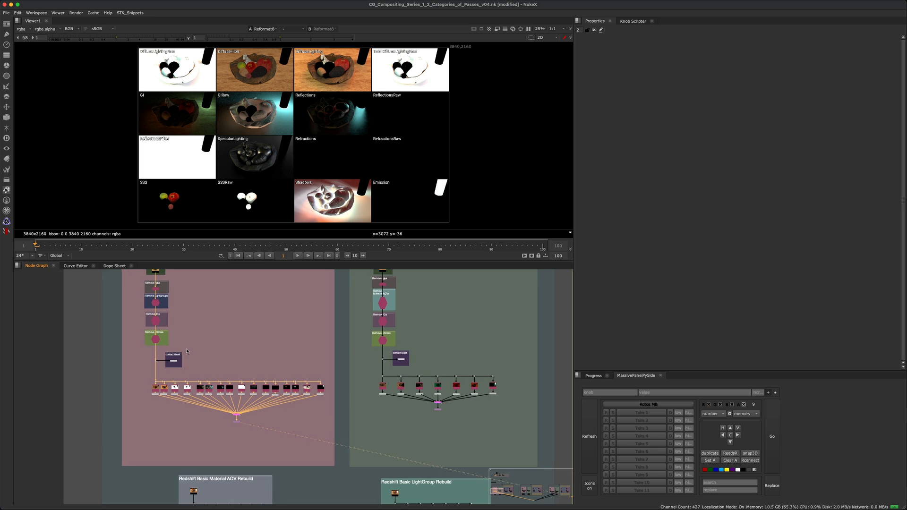
scroll(170, 356, "up", 5)
left_click_drag(233, 347, 149, 397)
key("1")
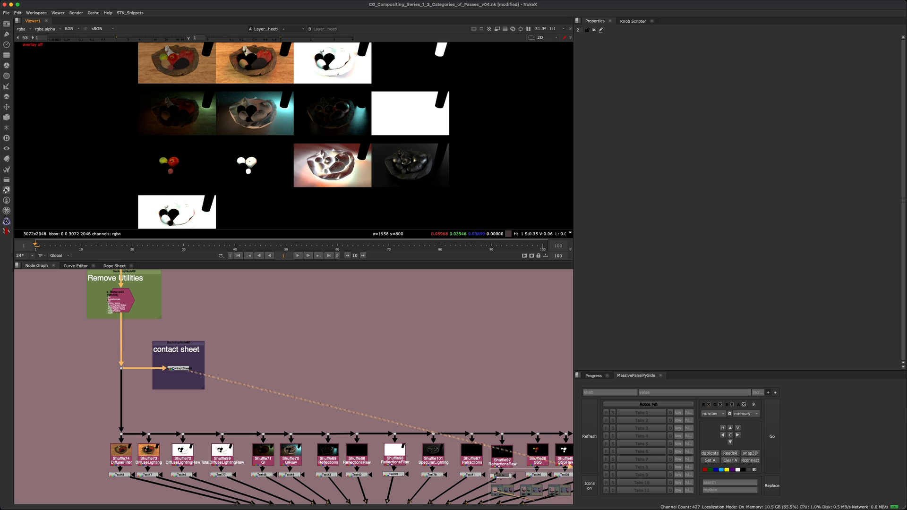
key("o")
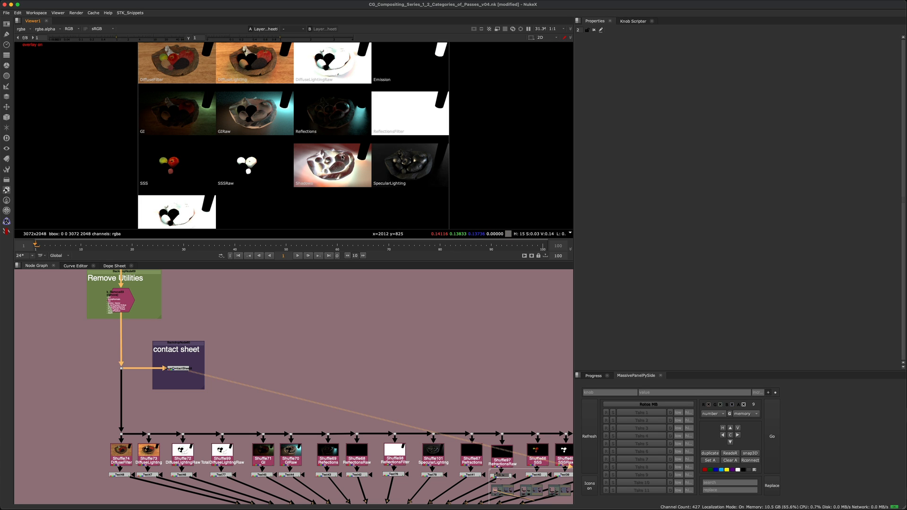
View the Shuffle-based contact sheet of the Redshift Material AOVs branch and examine its row of Shuffle nodes.
scroll(340, 327, "down", 4)
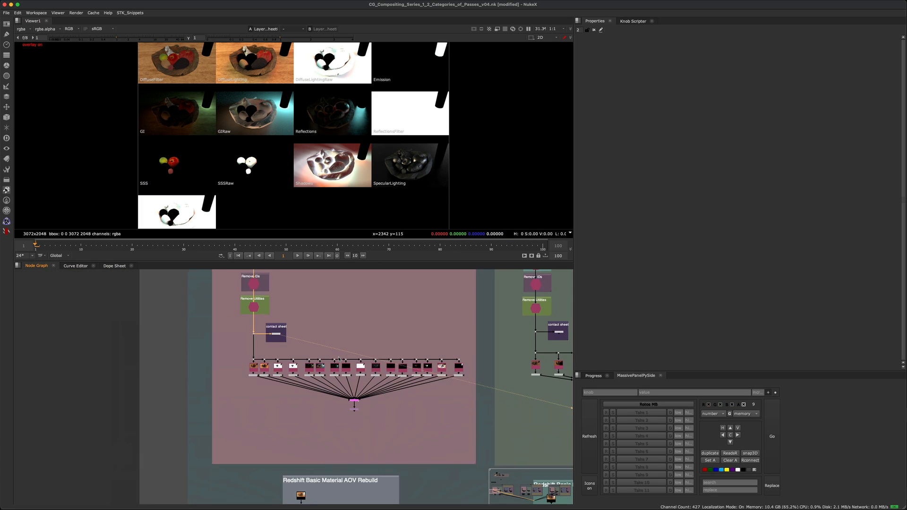
middle_click_drag(356, 401, 325, 364)
scroll(325, 364, "up", 3)
left_click_drag(364, 374, 293, 404)
key("1")
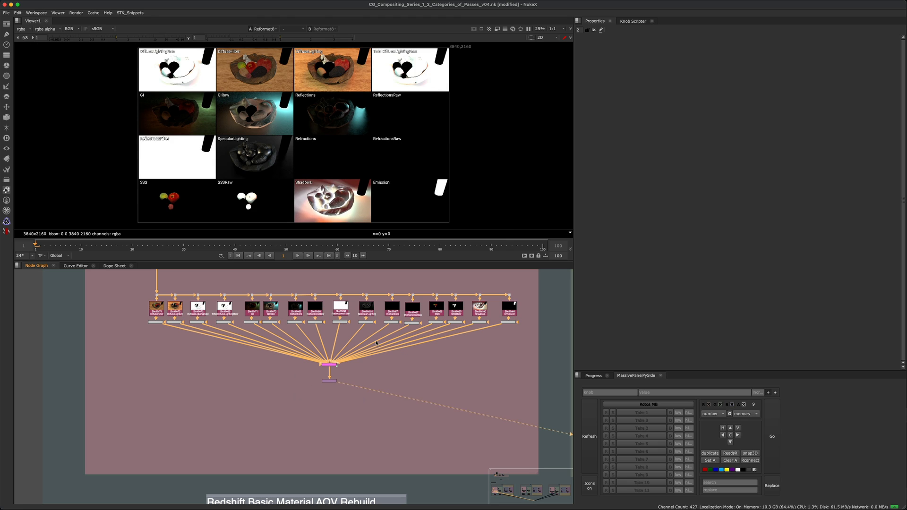
scroll(341, 353, "up", 3)
scroll(341, 354, "right", 3)
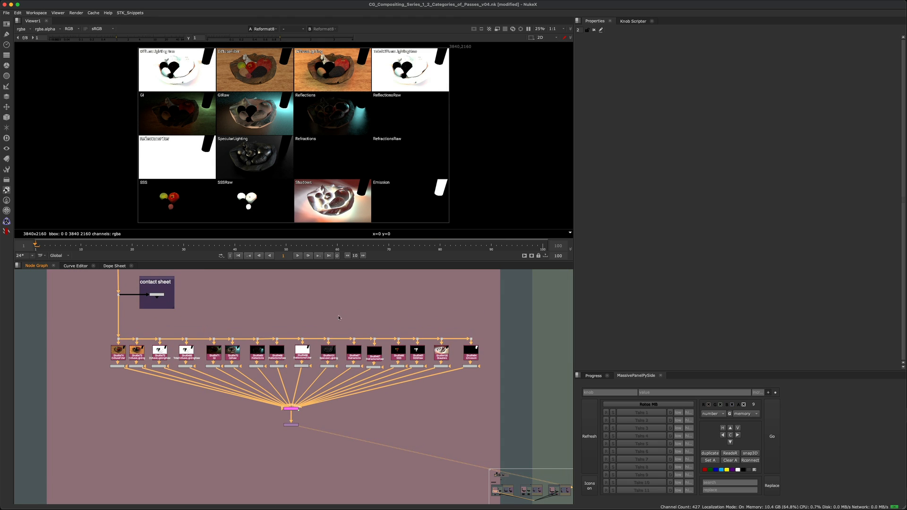
scroll(348, 319, "up", 3)
scroll(348, 320, "right", 2)
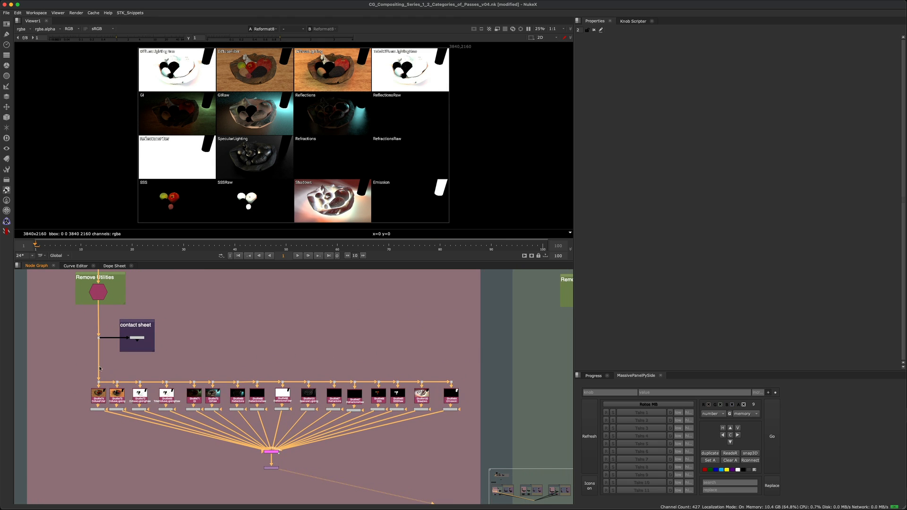
left_click_drag(69, 360, 510, 497)
left_click(356, 341)
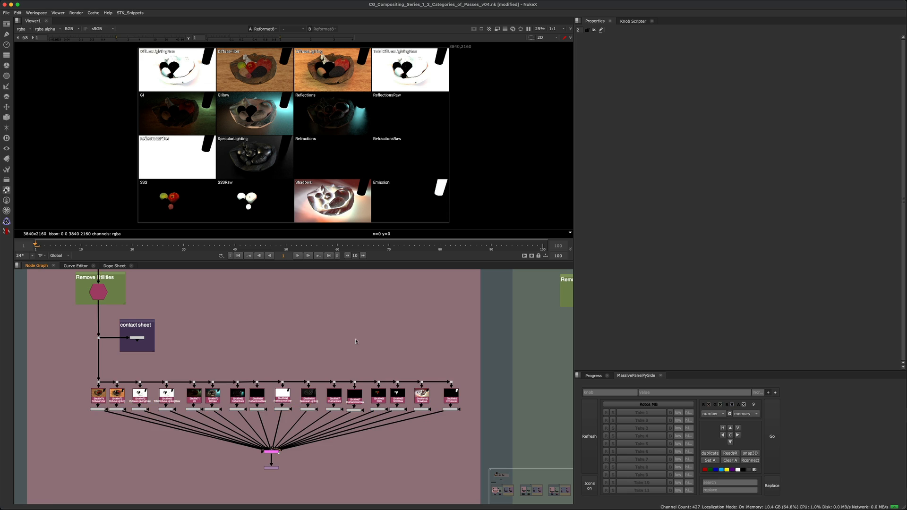
Copy the whole Redshift Material AOVs backdrop with its nodes and paste it into empty space outside the existing backdrops.
scroll(355, 341, "down", 1)
scroll(355, 341, "left", 1)
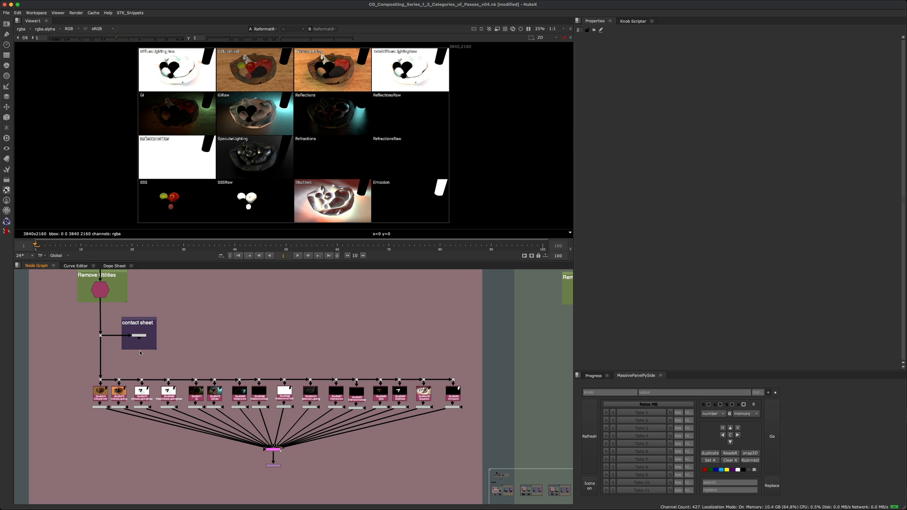
scroll(274, 331, "left", 3)
scroll(274, 331, "down", 2)
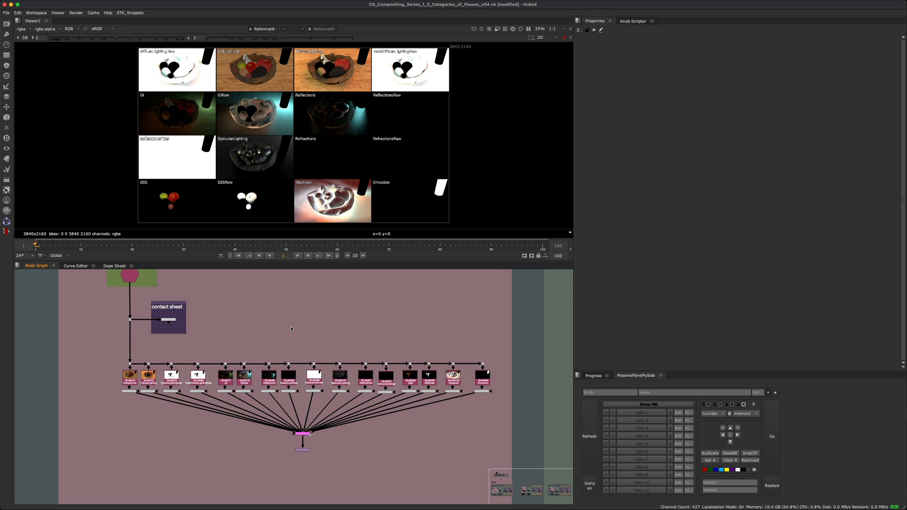
scroll(253, 317, "down", 5)
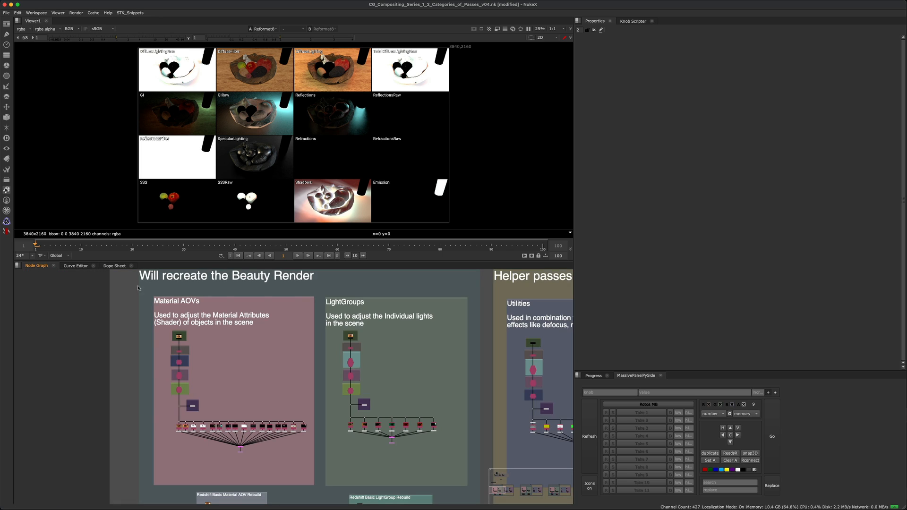
left_click_drag(135, 285, 334, 495)
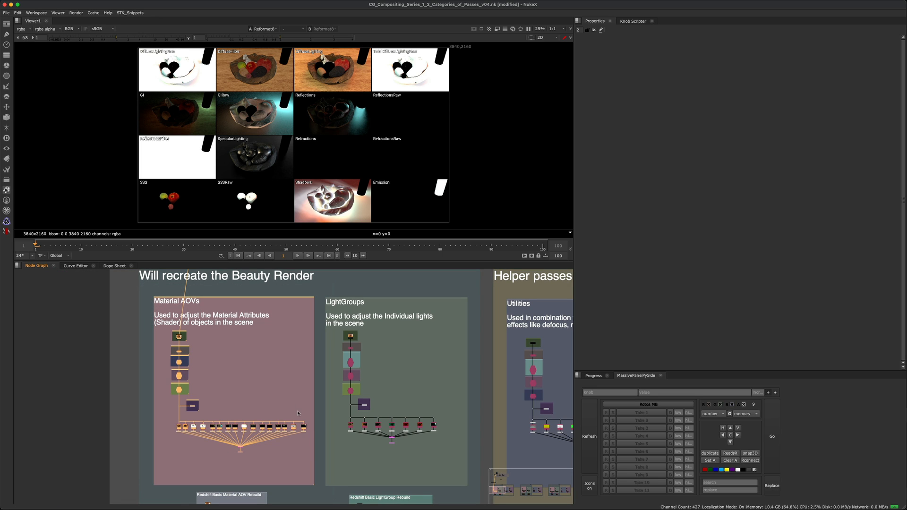
scroll(310, 350, "down", 6)
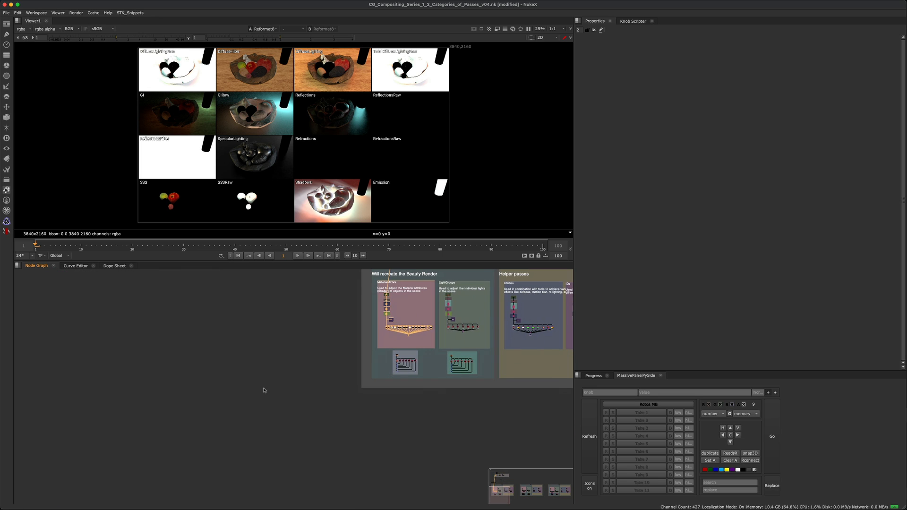
key("ctrl+v")
scroll(262, 414, "up", 10)
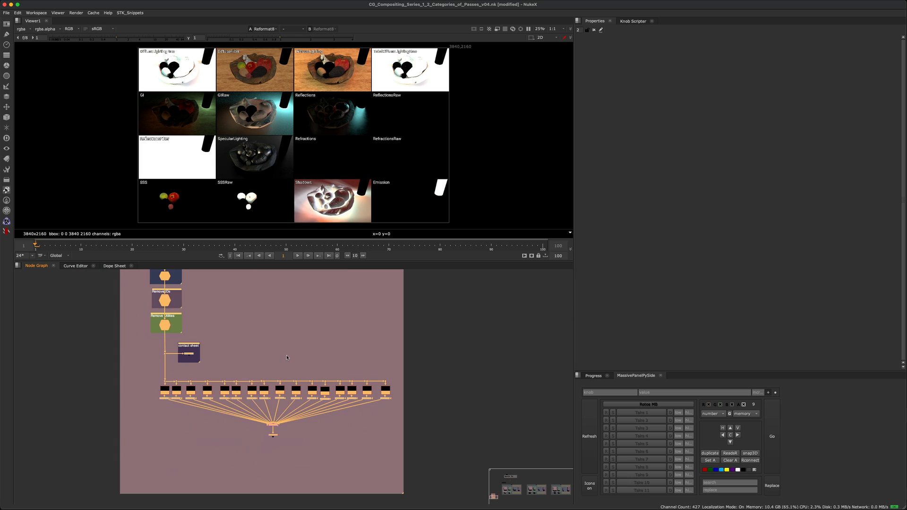
left_click(279, 365)
scroll(279, 365, "down", 6)
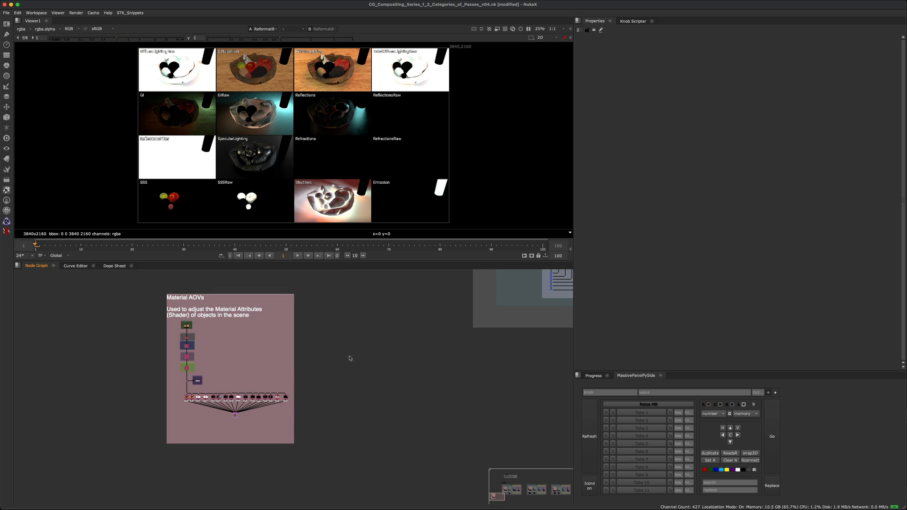
Paste a second copy of the Material AOVs backdrop and place it beside the first copy.
scroll(350, 358, "up", 2)
key("ctrl+v")
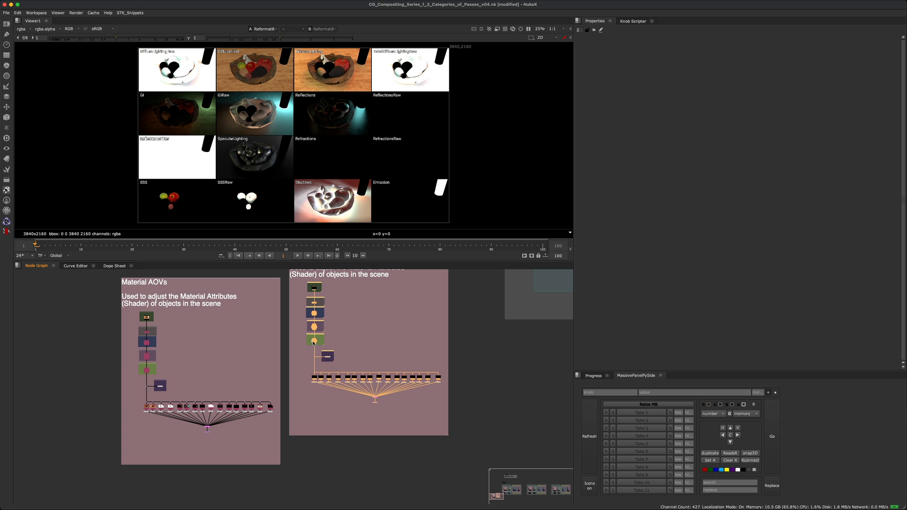
left_click_drag(355, 331, 362, 358)
left_click(362, 358)
Delete the row of Shuffle nodes and the contact sheet they feed in the second Material AOVs copy.
scroll(364, 401, "up", 4)
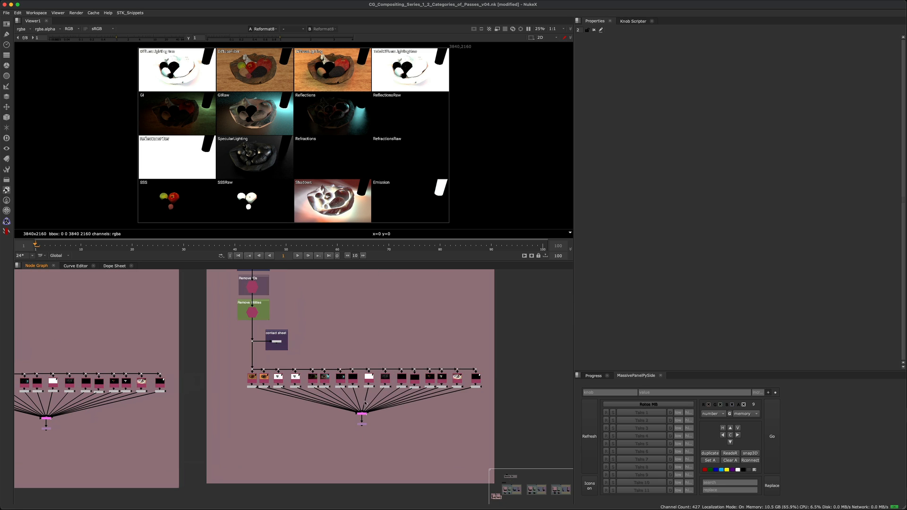
left_click(332, 398)
key("Delete")
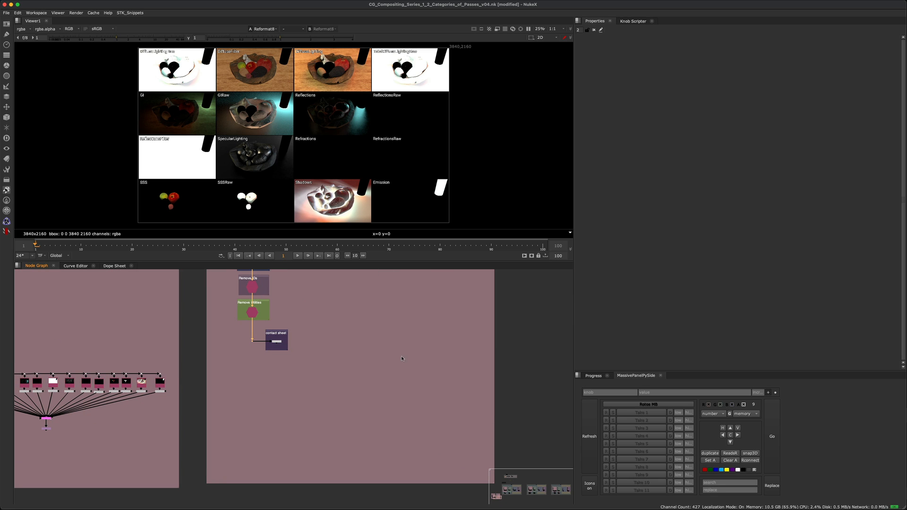
Place a Dot straight below the contact sheet branch point and run Split Channels on it to generate the Shuffle nodes.
scroll(259, 353, "up", 5)
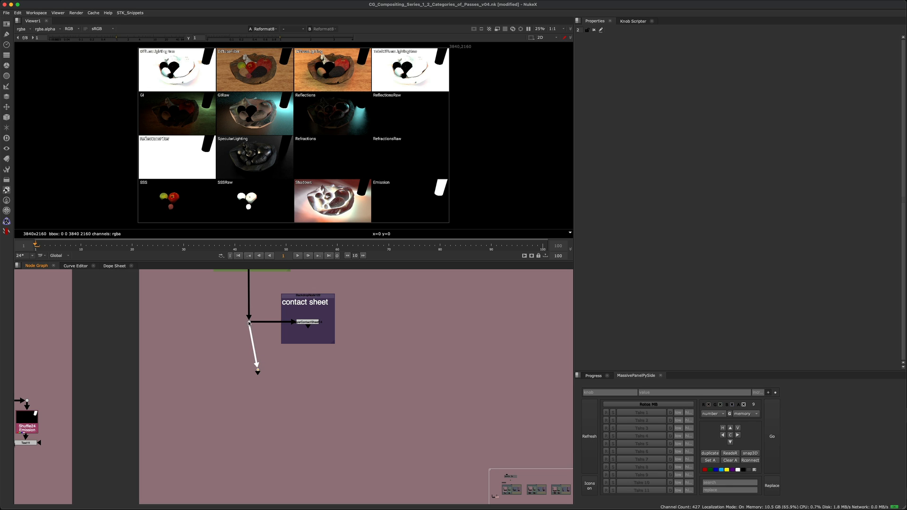
left_click(257, 372)
left_click_drag(257, 376, 248, 386)
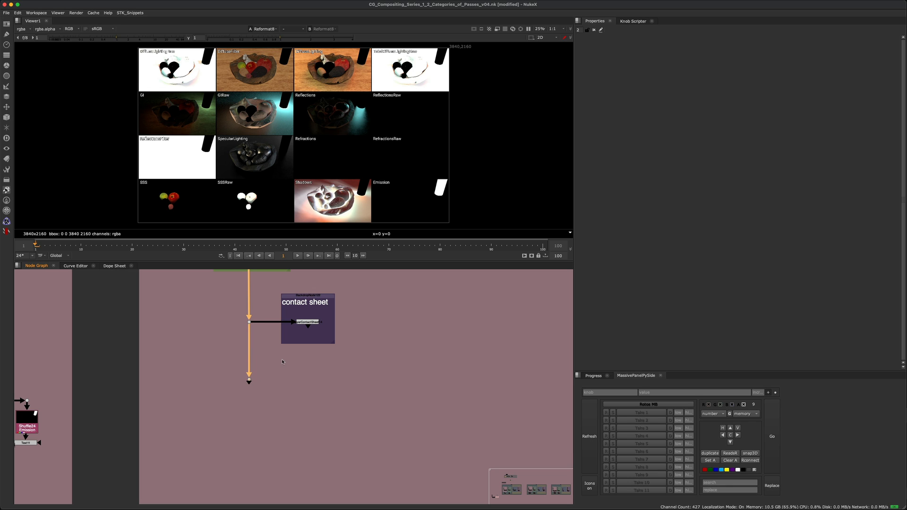
left_click(131, 13)
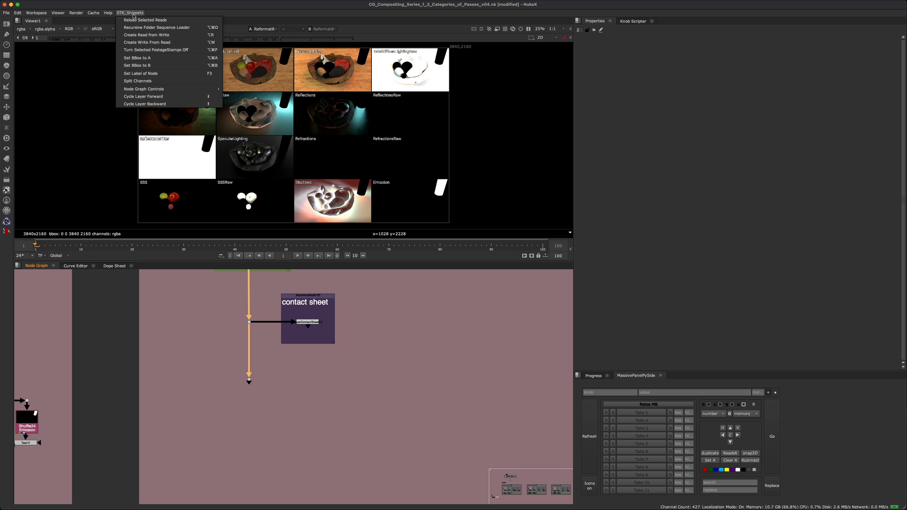
left_click(145, 81)
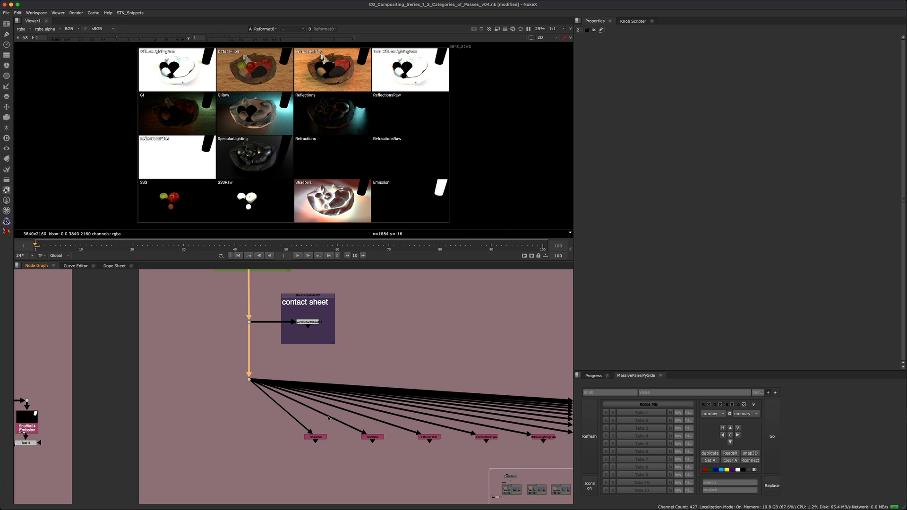
View the split Shadows, SSSRaw and DiffuseFilter Shuffle nodes one after another.
middle_click_drag(259, 371, 234, 361)
left_click_drag(176, 441, 225, 377)
key("1")
middle_click_drag(242, 397, 175, 389)
left_click_drag(175, 424, 226, 355)
key("1")
left_click_drag(241, 409, 289, 344)
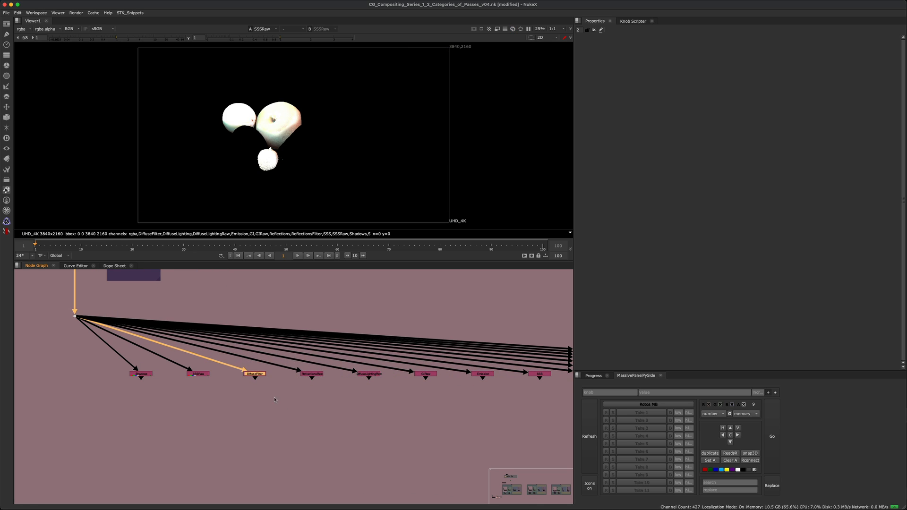
key("1")
left_click_drag(280, 416, 339, 358)
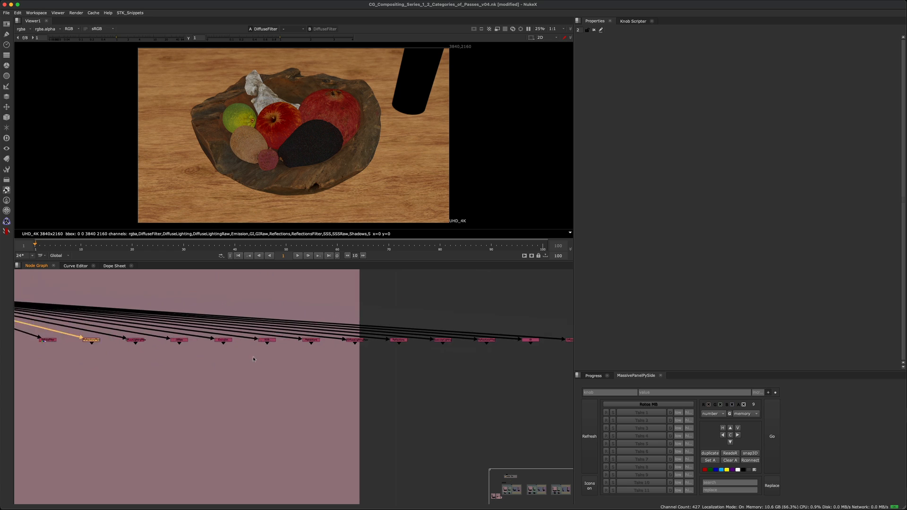
View the split DiffuseLighting and GI Shuffle nodes at the far end of the row.
middle_click_drag(253, 359, 111, 365)
left_click_drag(499, 318, 412, 368)
key("1")
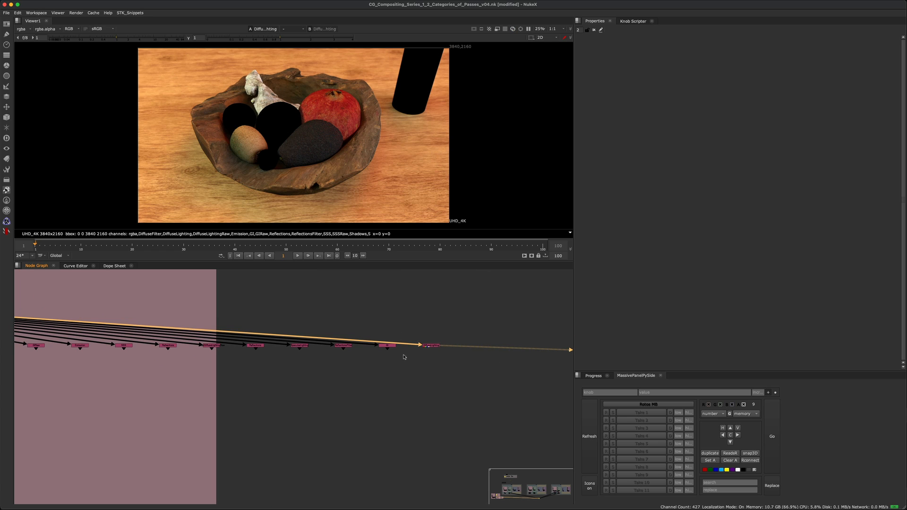
left_click_drag(416, 326, 345, 375)
key("1")
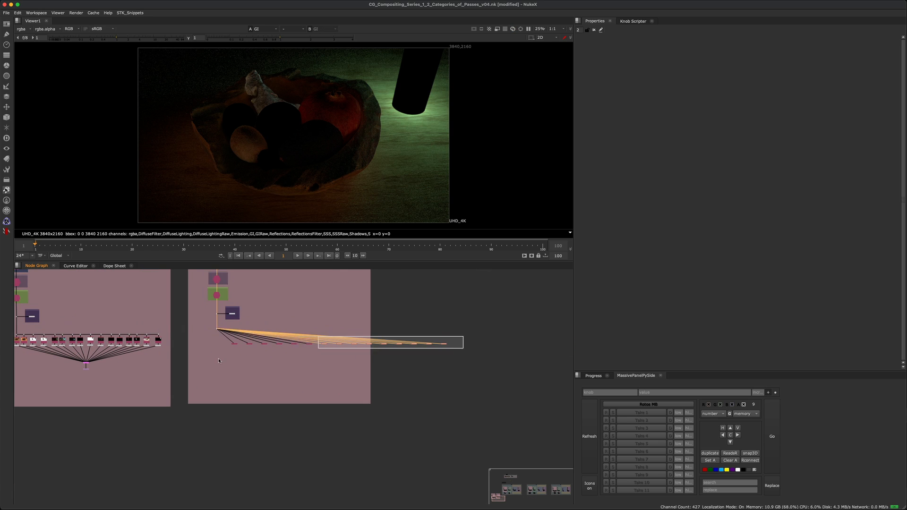
Delete the split Shuffle nodes of the second copy and look over the arranged Shuffle row in the first copy.
left_click_drag(219, 361, 191, 361)
key("Delete")
middle_click_drag(52, 321, 223, 303)
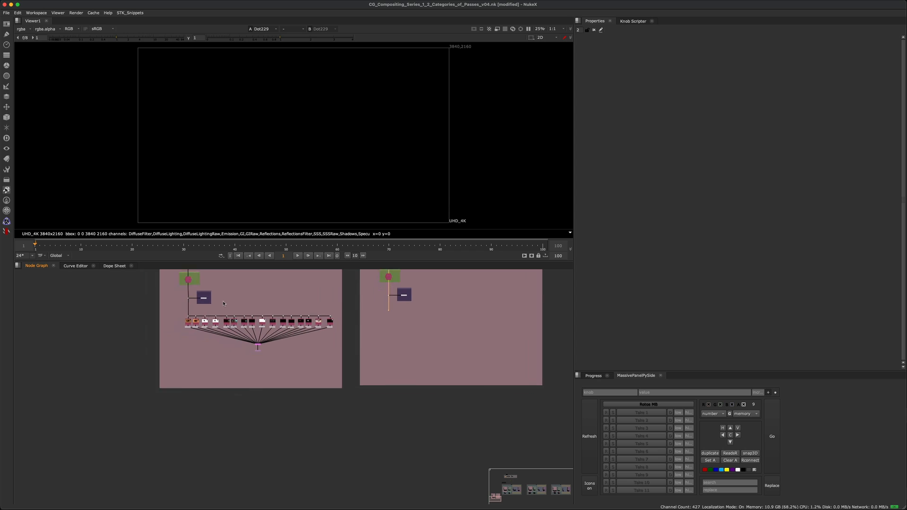
middle_click_drag(356, 341, 312, 342)
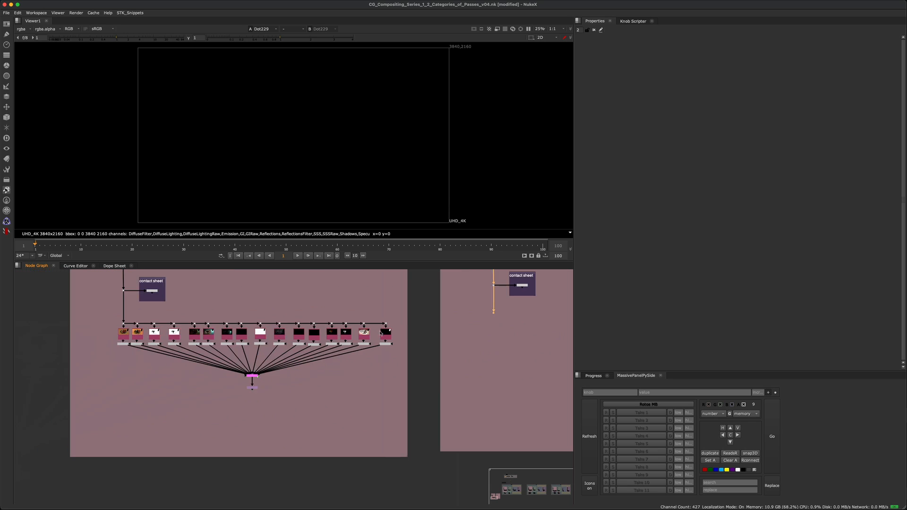
middle_click_drag(441, 347, 277, 355)
Turn on the postage stamps for all the split Shuffle nodes.
left_click_drag(493, 340, 153, 387)
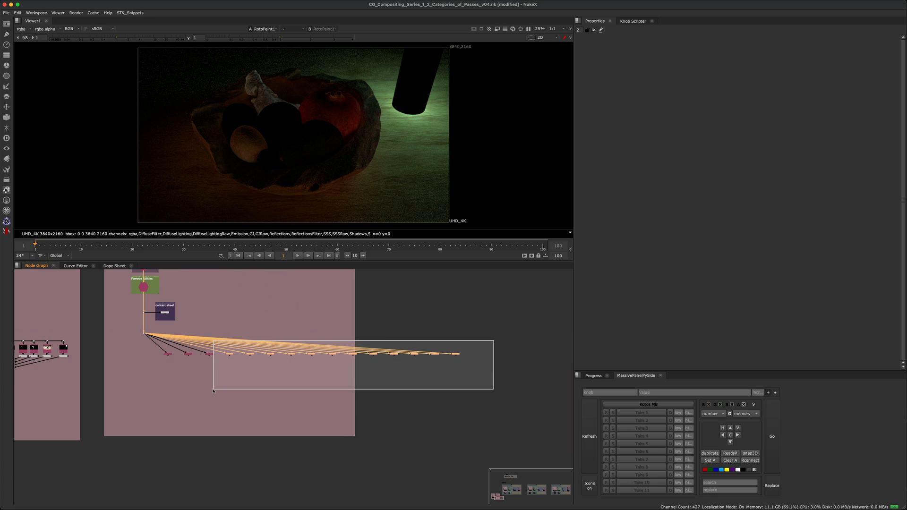
key("alt+p")
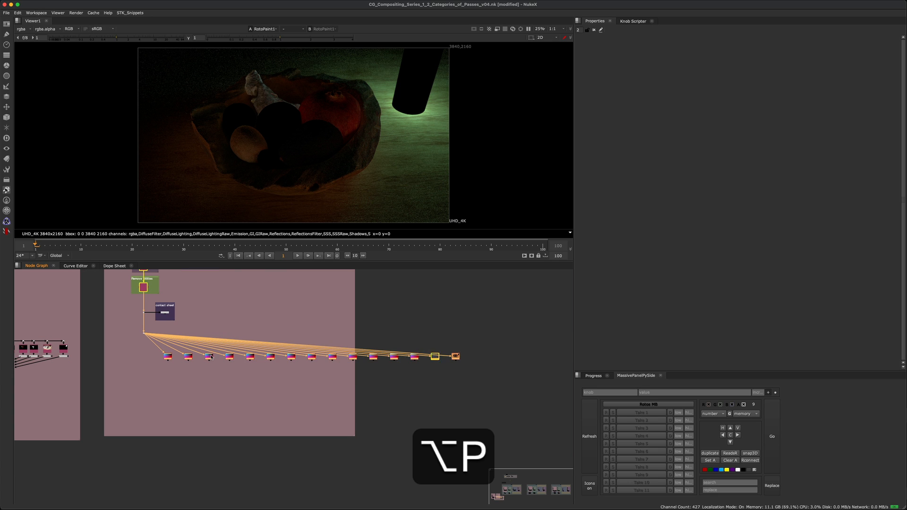
left_click(205, 362)
Move the DiffuseFilter, GIRaw, DiffuseLightingRaw, ReflectionsRaw, SSSRaw and SSS Shuffle nodes below the row to start sorting the passes.
scroll(400, 355, "up", 5)
middle_click_drag(401, 355, 346, 353)
left_click_drag(176, 320, 157, 382)
left_click_drag(358, 326, 333, 384)
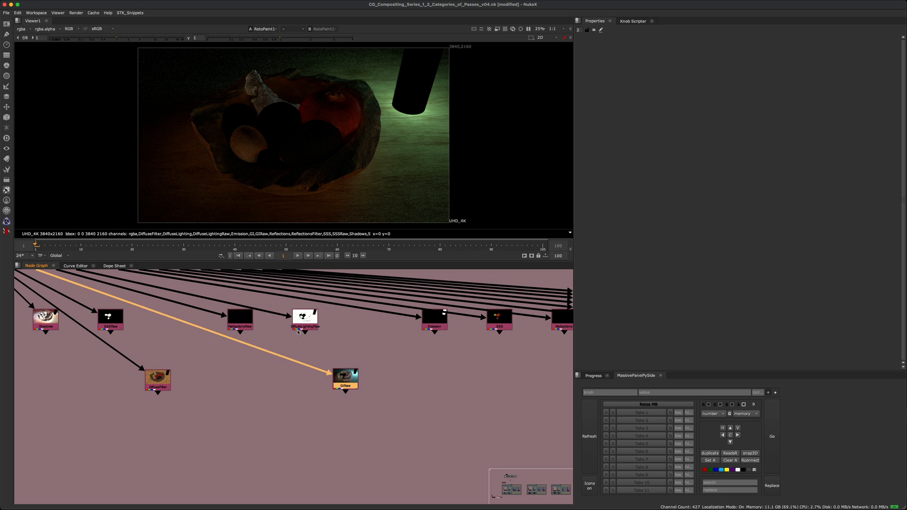
left_click_drag(304, 317, 401, 390)
left_click_drag(240, 321, 249, 375)
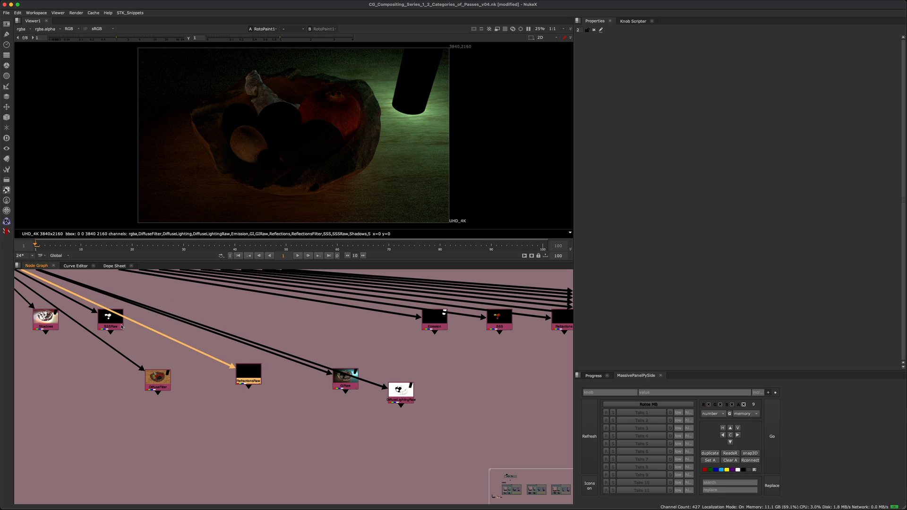
left_click_drag(122, 326, 189, 370)
middle_click_drag(496, 330, 386, 327)
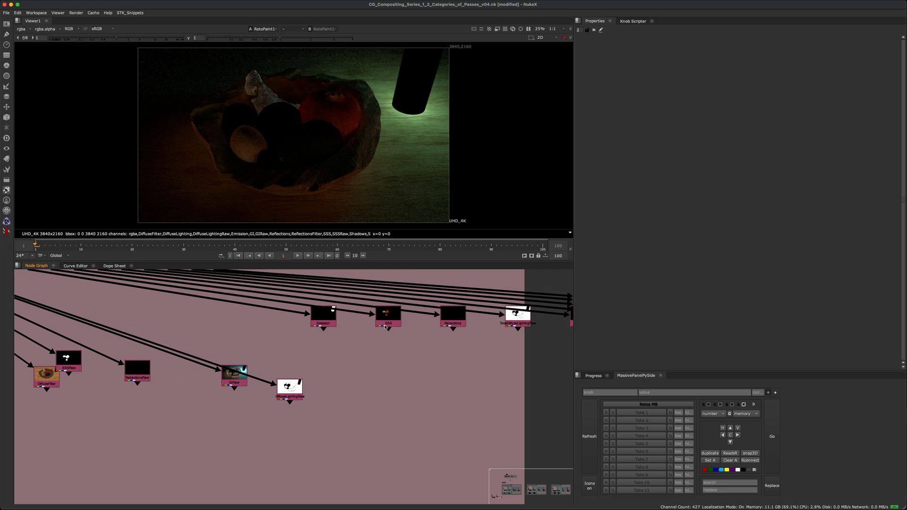
left_click_drag(386, 327, 374, 359)
scroll(378, 349, "down", 5)
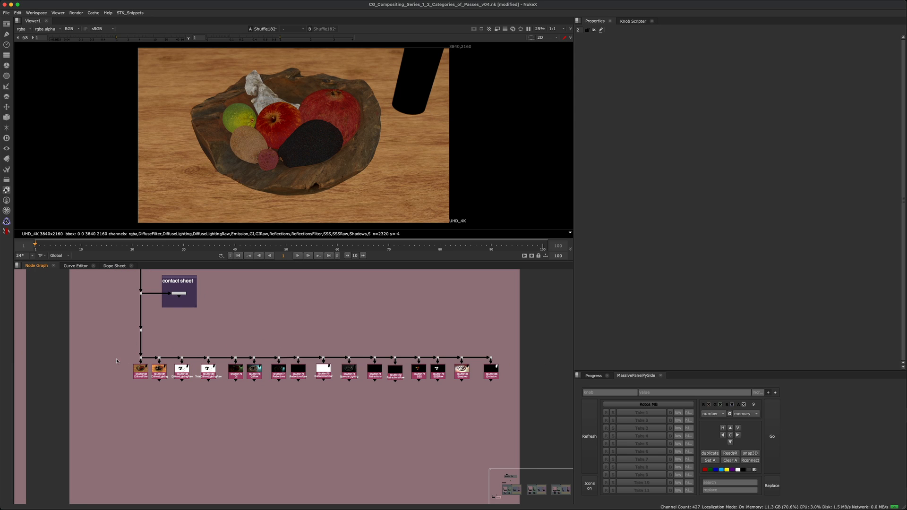
Add a Text node under the DiffuseFilter Shuffle node in the sorted row, leaving a small gap between them.
left_click_drag(108, 348, 543, 399)
left_click(306, 371)
middle_click_drag(148, 378, 167, 383)
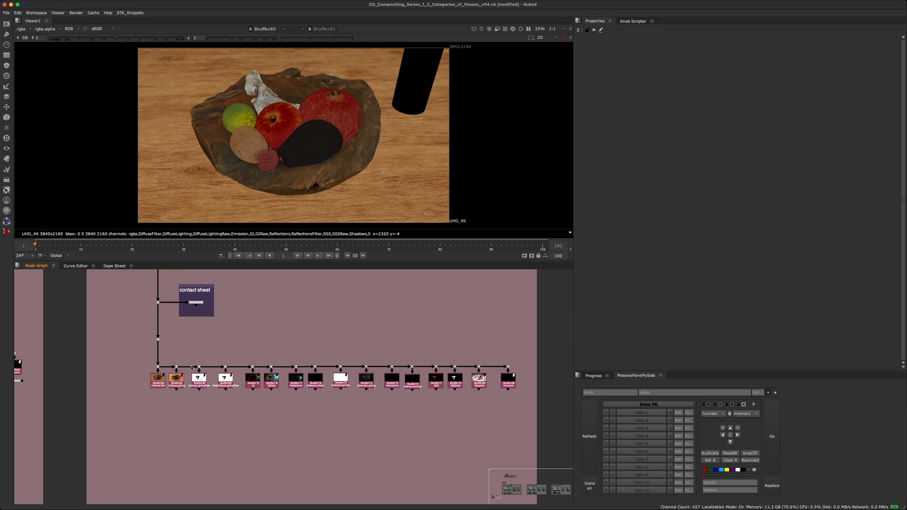
scroll(164, 385, "up", 5)
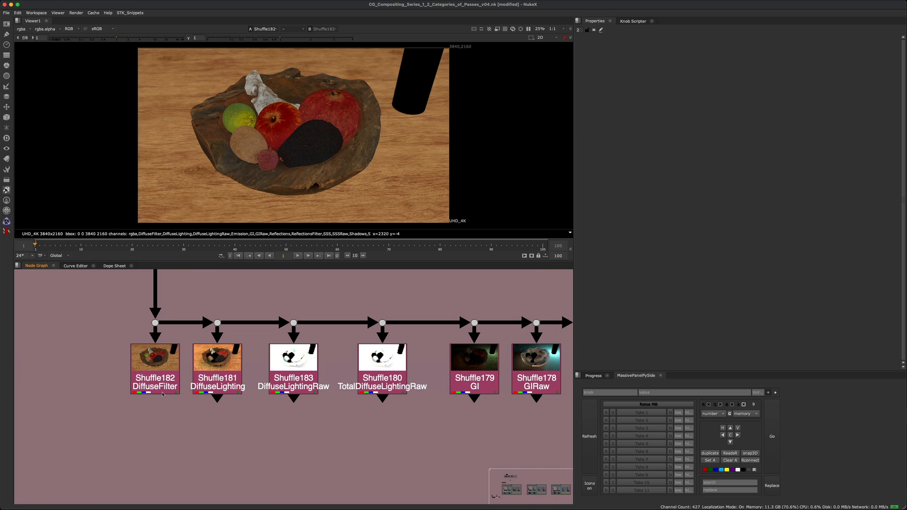
left_click(163, 361)
key("Tab")
type("text")
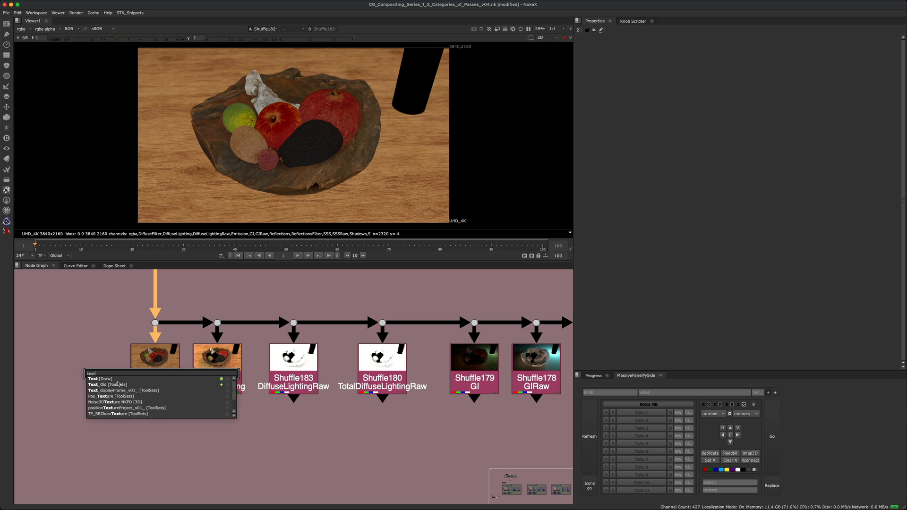
key("Return")
left_click_drag(156, 404, 156, 421)
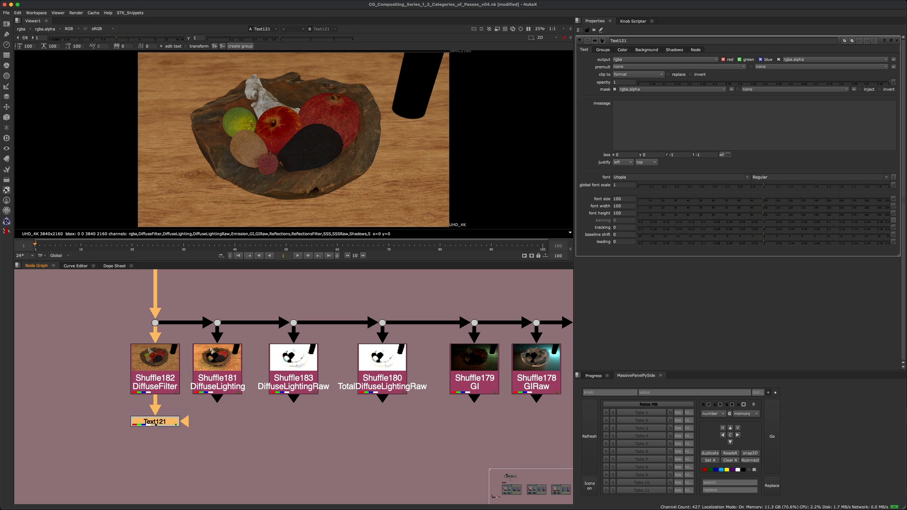
Open the DiffuseFilter Shuffle node's properties and examine the [value in] expression in its label.
left_click_drag(160, 375, 159, 382)
double_click(160, 383)
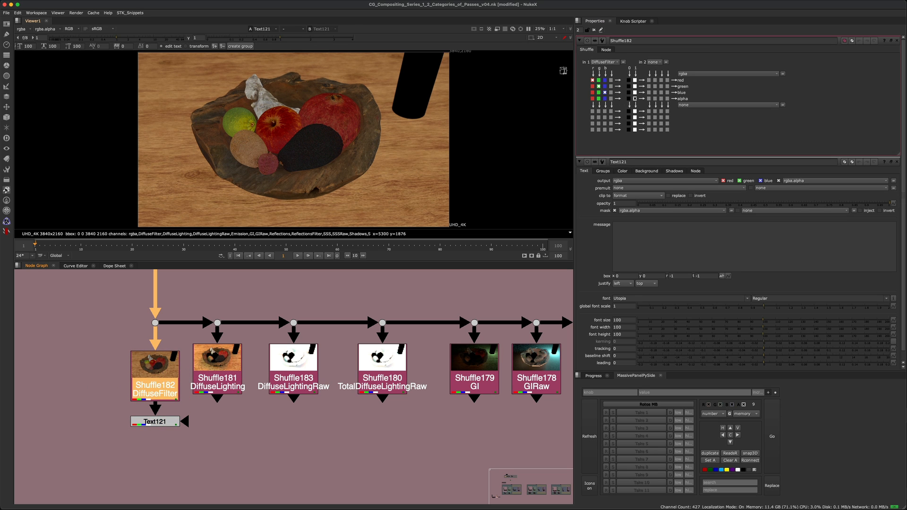
left_click(607, 50)
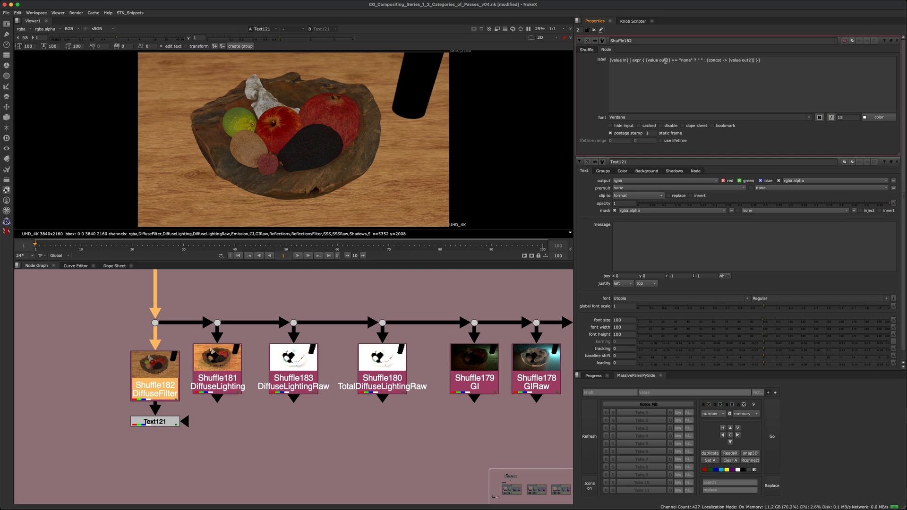
left_click(630, 61)
left_click_drag(629, 60, 595, 73)
Begin the Text node's message with the expression [value ].
left_click(166, 423)
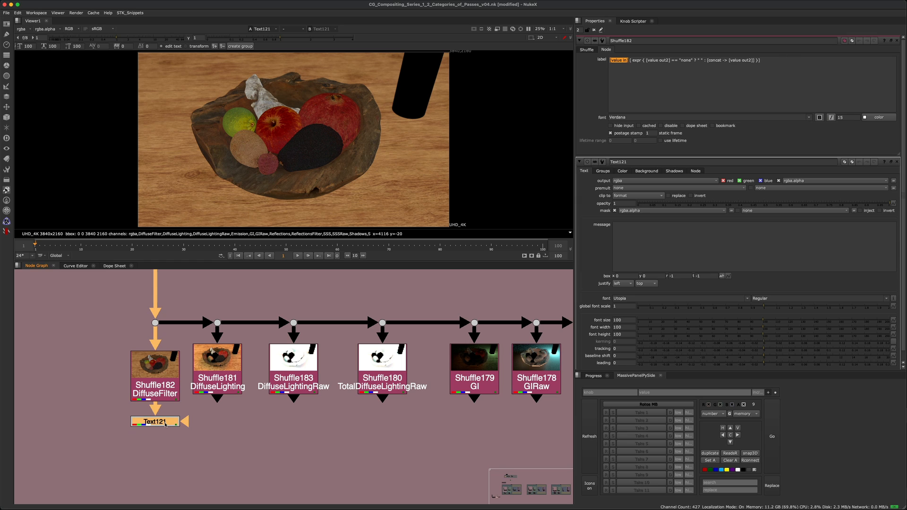
double_click(165, 424)
left_click_drag(165, 423, 165, 427)
left_click(635, 135)
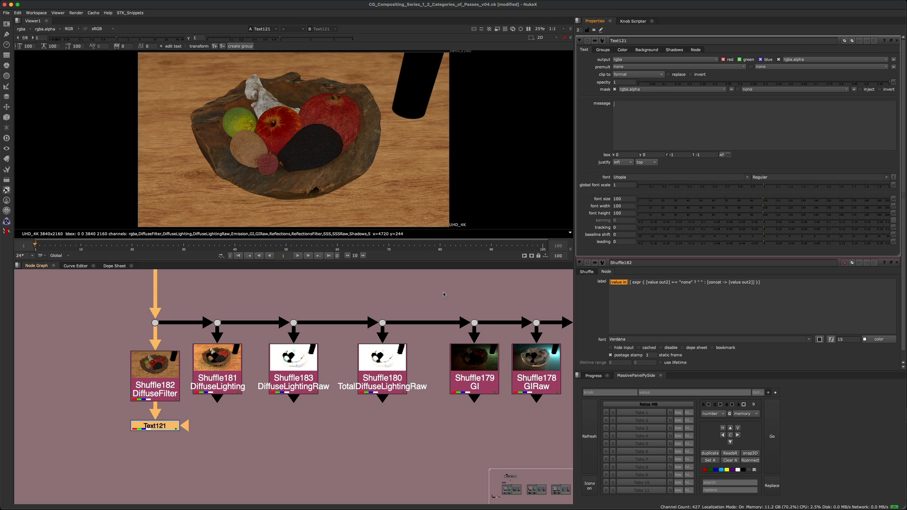
type("[]")
type("value")
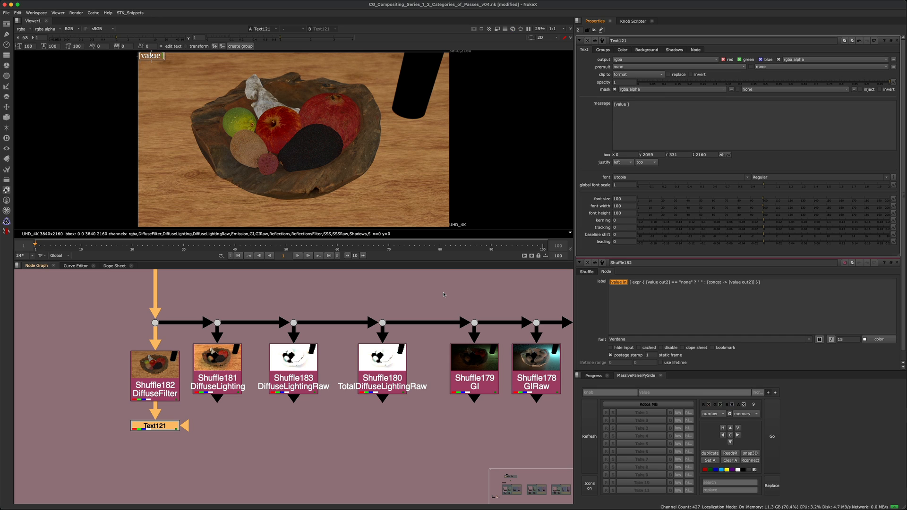
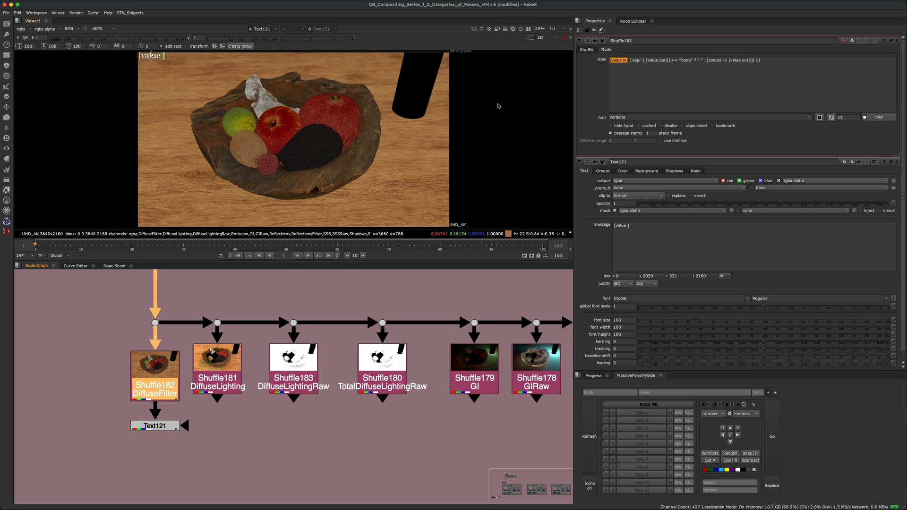
Check the DiffuseFilter Shuffle's input layer setting and complete the Text node's message as [value in].
left_click(586, 49)
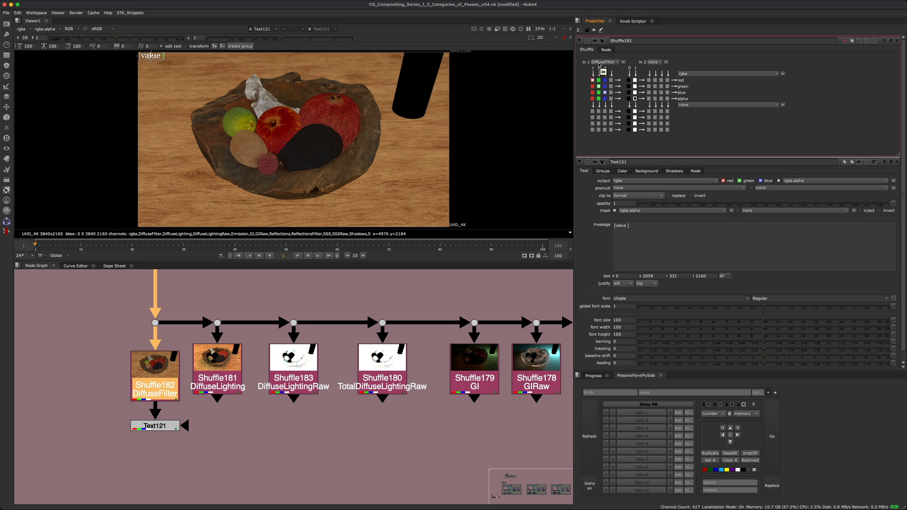
double_click(155, 426)
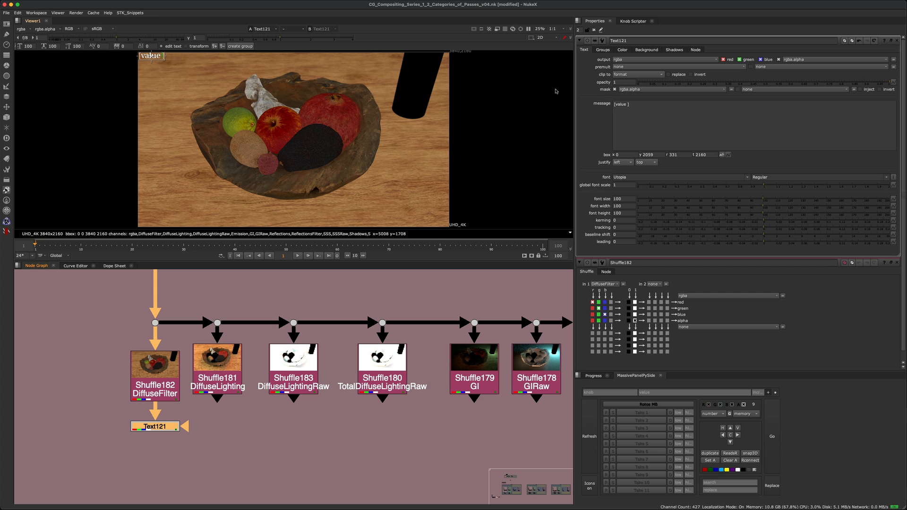
left_click(641, 104)
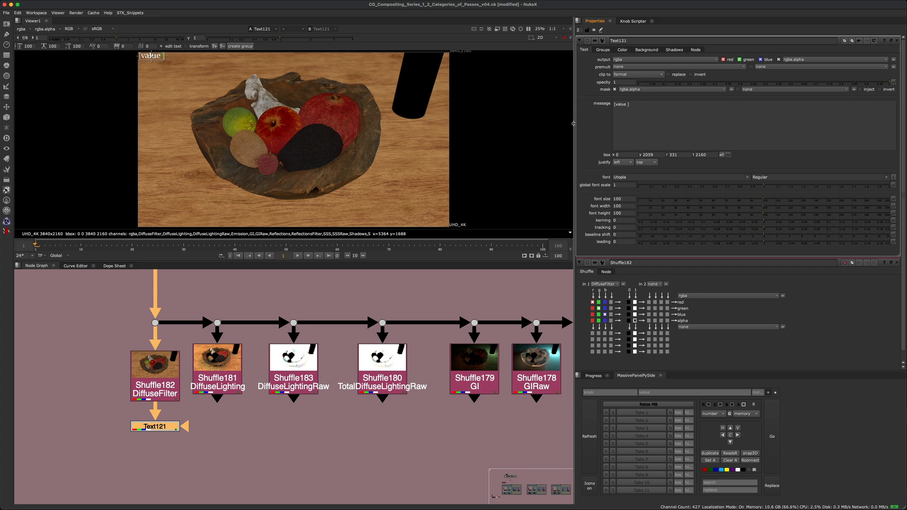
type("in")
left_click_drag(91, 401, 231, 454)
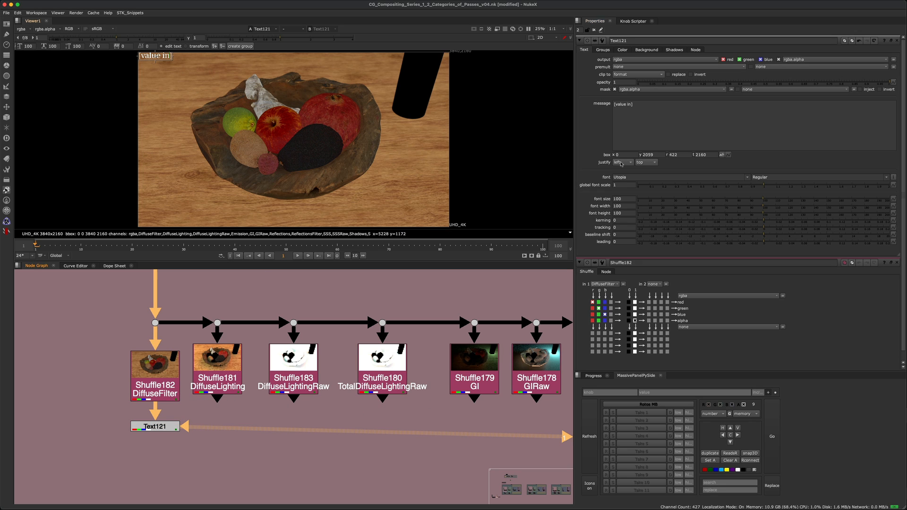
Set the Text node's global font scale to 3 and its font to Arial.
left_click_drag(773, 185, 892, 188)
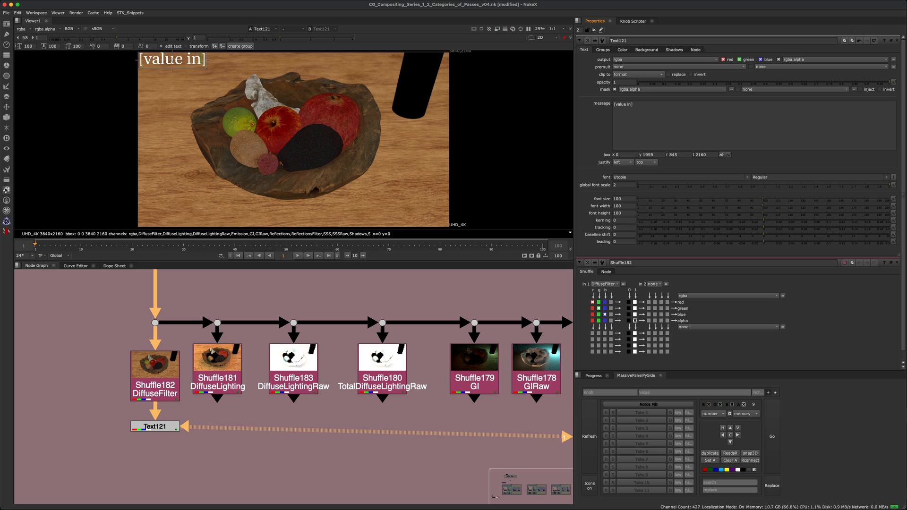
left_click(624, 186)
type("3")
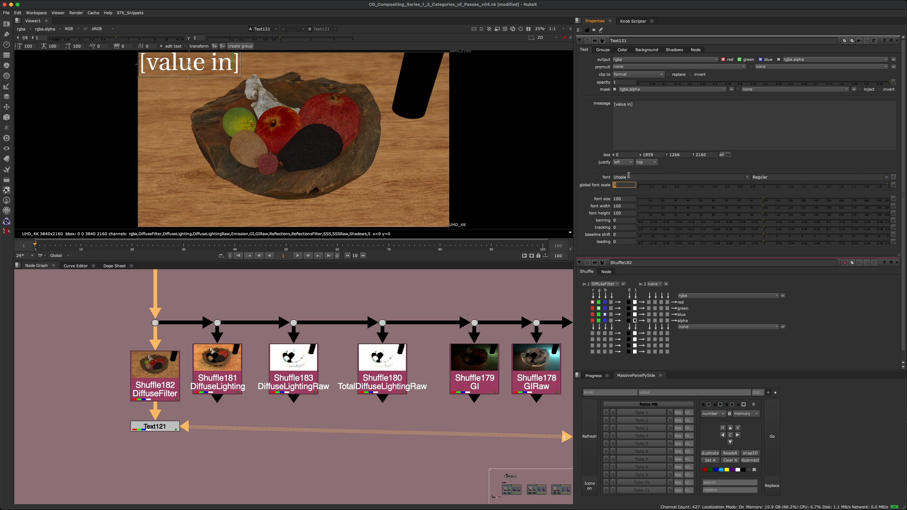
key("shift+Tab")
type("Arial")
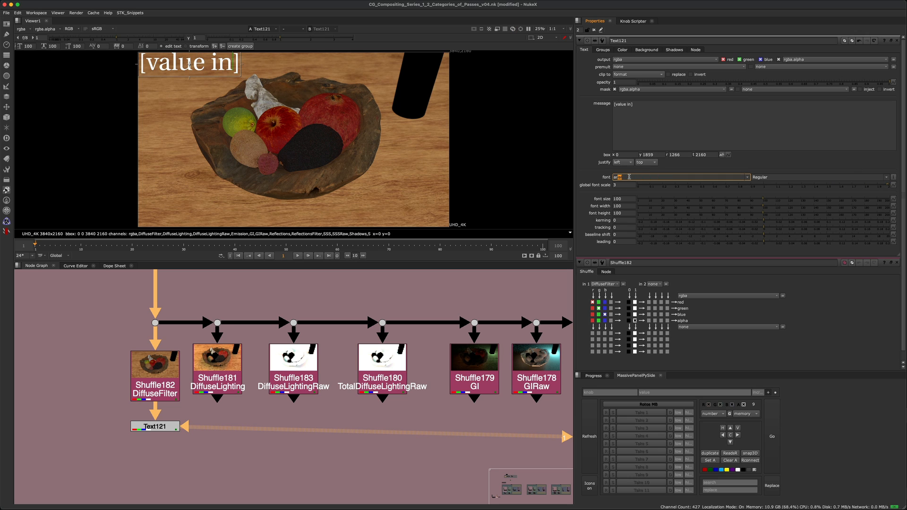
Enable drop shadows on the text, with shrink/expand set to 5 and opacity set to 1.
middle_click_drag(253, 68, 338, 102)
scroll(325, 94, "up", 3)
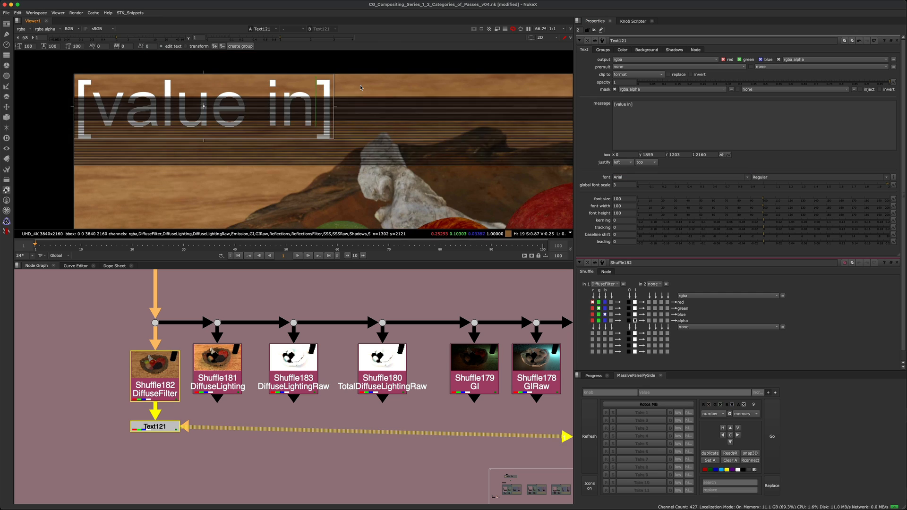
left_click(646, 50)
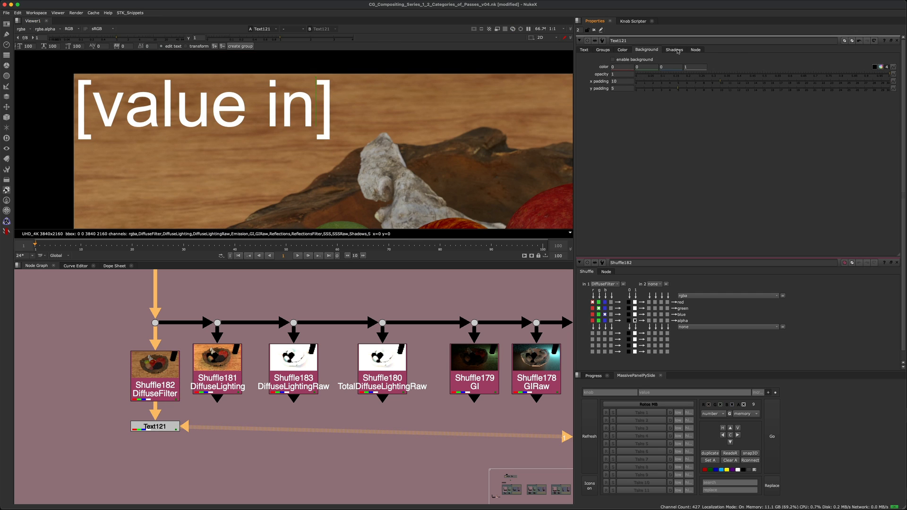
left_click(673, 50)
left_click(623, 60)
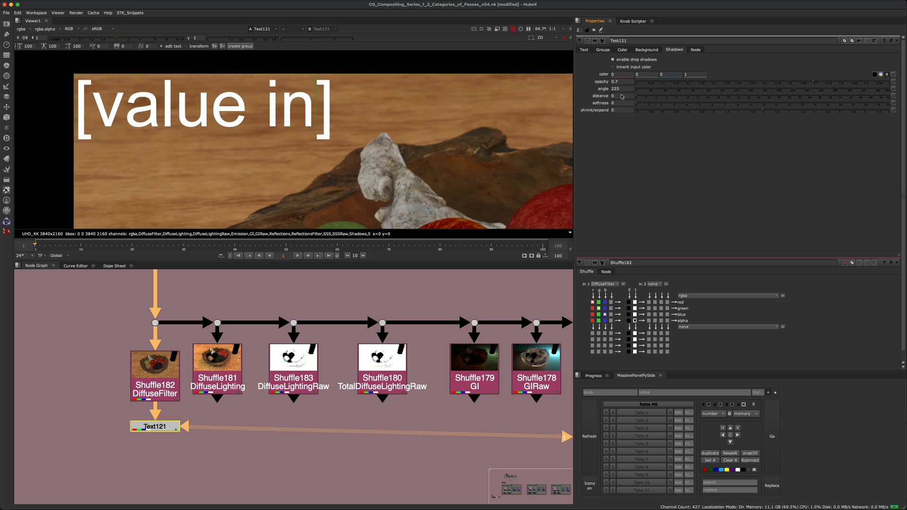
left_click_drag(761, 112, 890, 112)
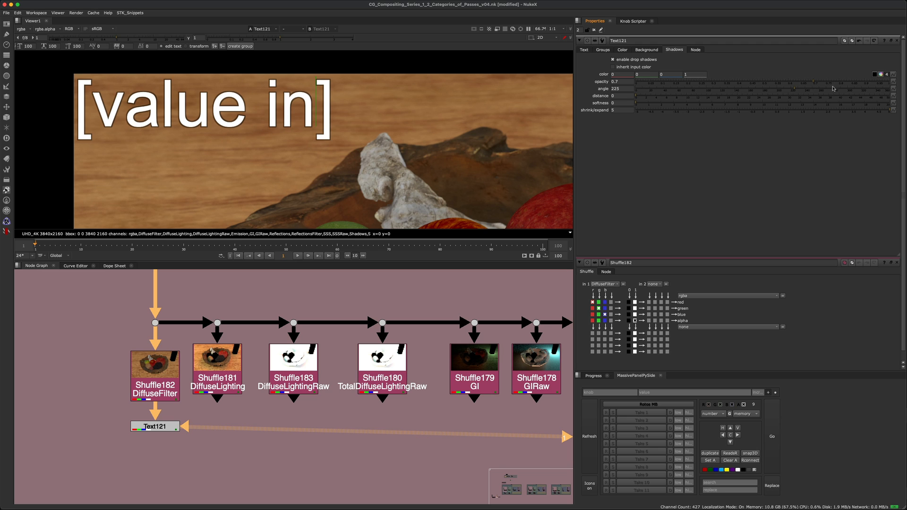
left_click_drag(836, 83, 891, 83)
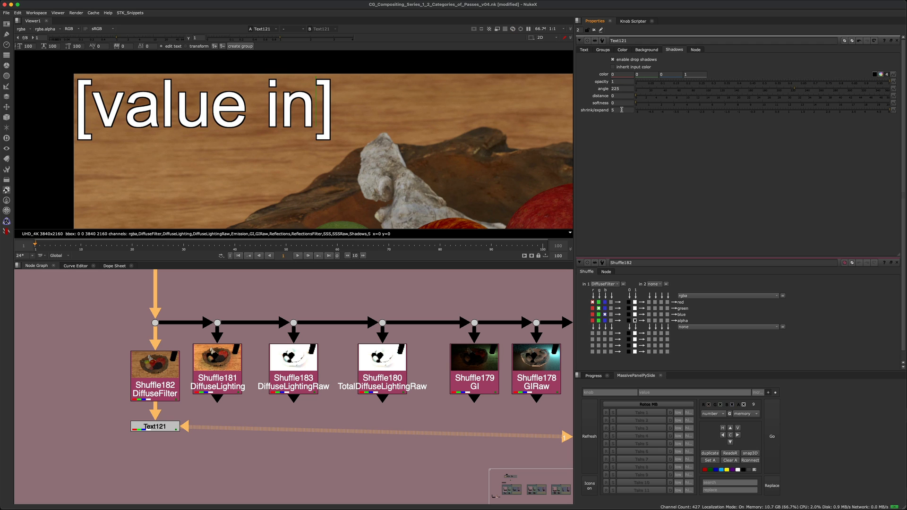
Set the text shadow's shrink/expand to 14 for a thicker outline and close the open node properties.
left_click_drag(622, 110, 600, 110)
key("Up")
key("Up")
key("Up")
key("Up")
key("Up")
key("Up")
key("Up")
key("Up")
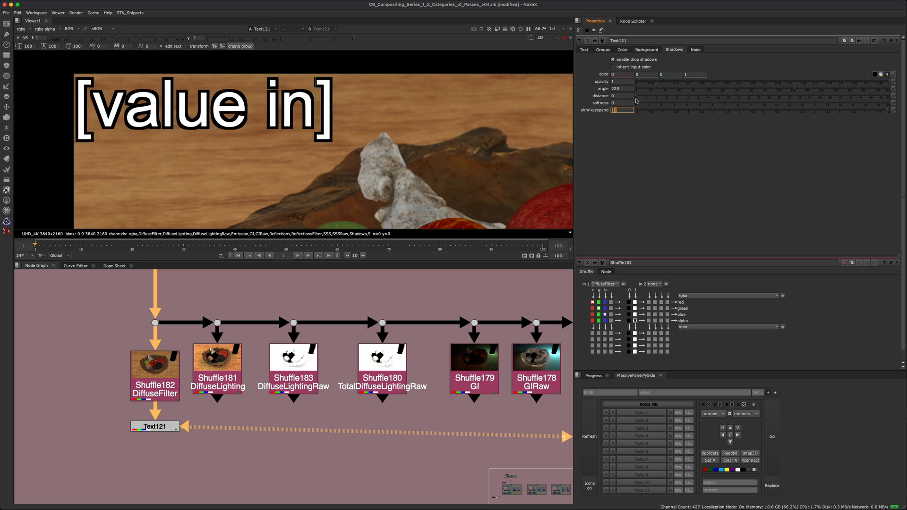
key("Up")
key("Up")
key("Up")
key("Down")
key("Down")
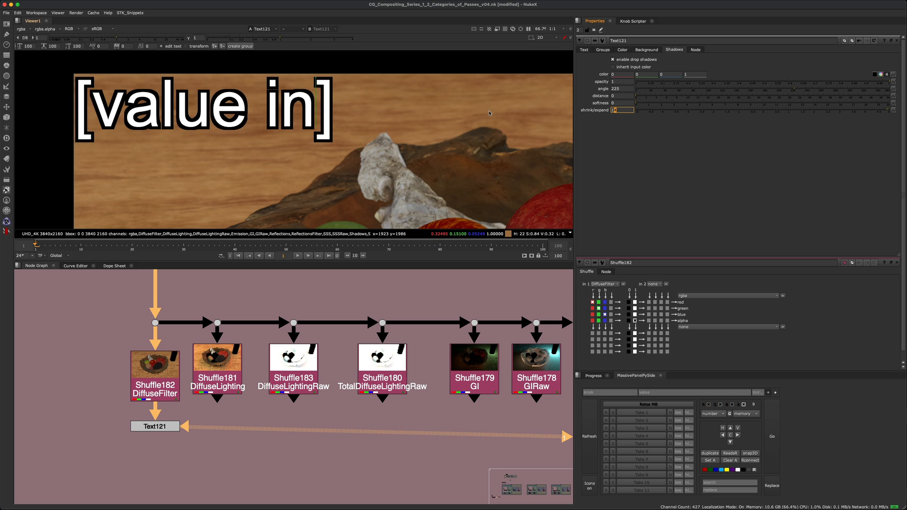
left_click(594, 29)
Reopen the Text node and move its text box inward from the image corner to x 156.5, y 1747.5.
scroll(376, 145, "down", 3)
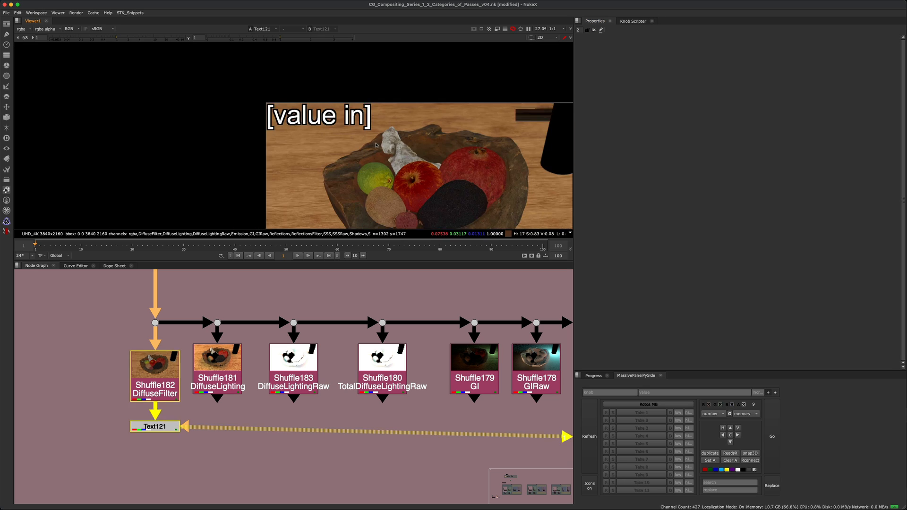
left_click(377, 145)
middle_click_drag(376, 146, 315, 119)
scroll(315, 120, "down", 3)
scroll(313, 122, "up", 2)
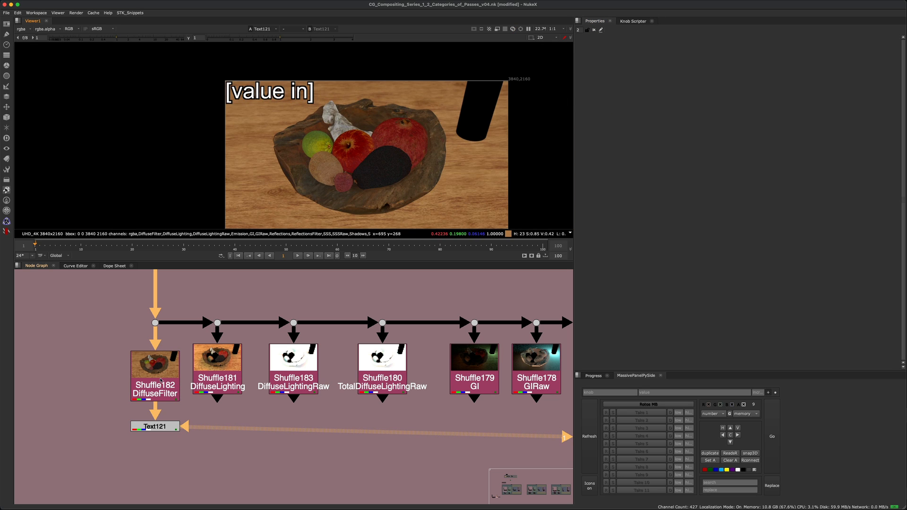
double_click(155, 426)
scroll(327, 81, "up", 2)
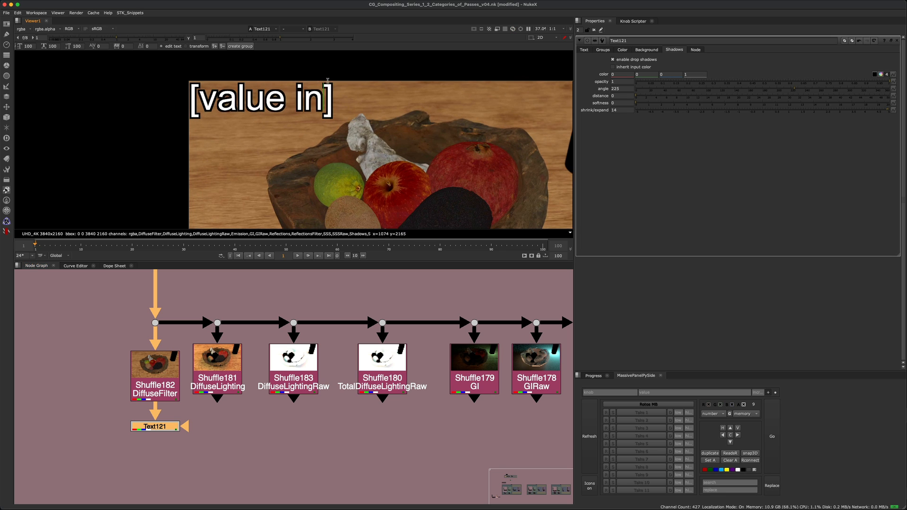
left_click(261, 100)
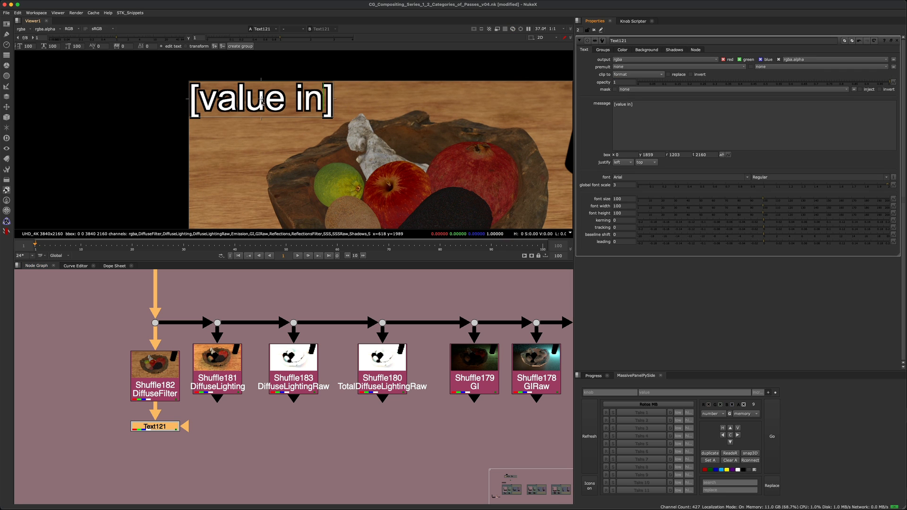
left_click_drag(261, 99, 280, 114)
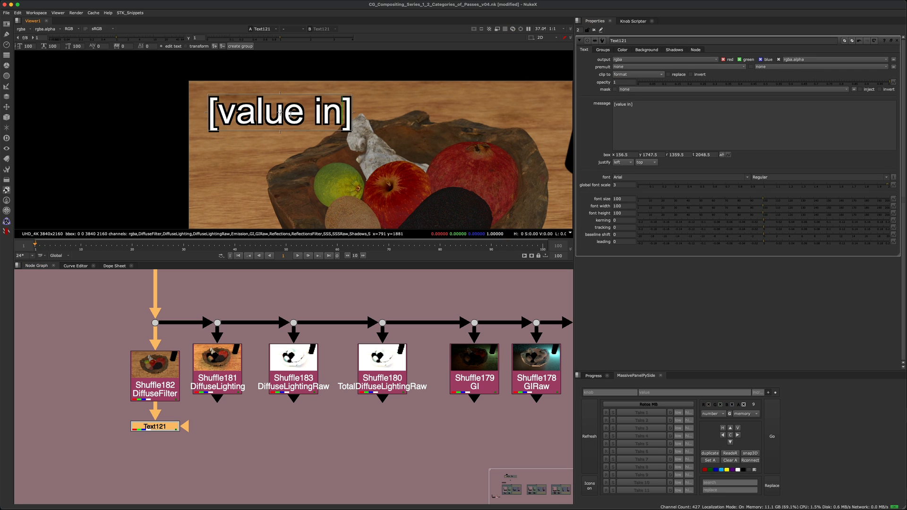
Try a global font scale of 2 for the text and settle on 2.5.
left_click(623, 185)
type("2")
key("Return")
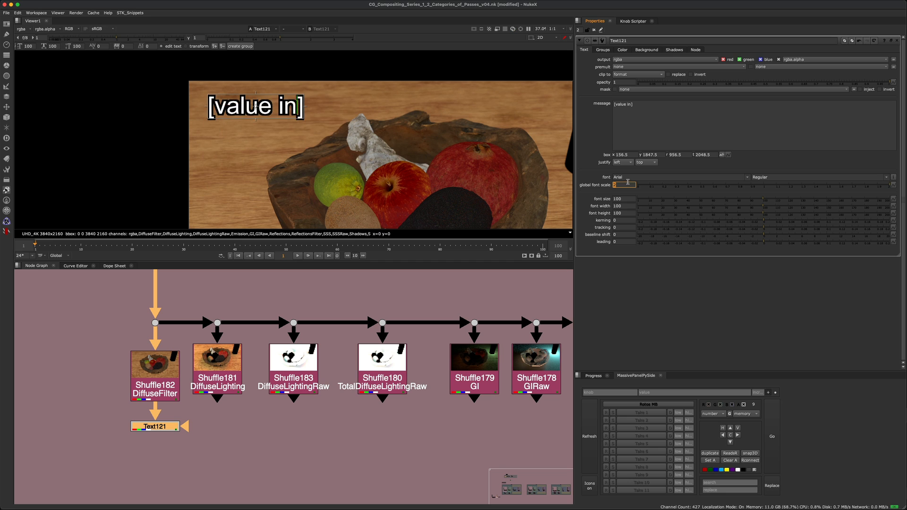
type("2.5")
key("Return")
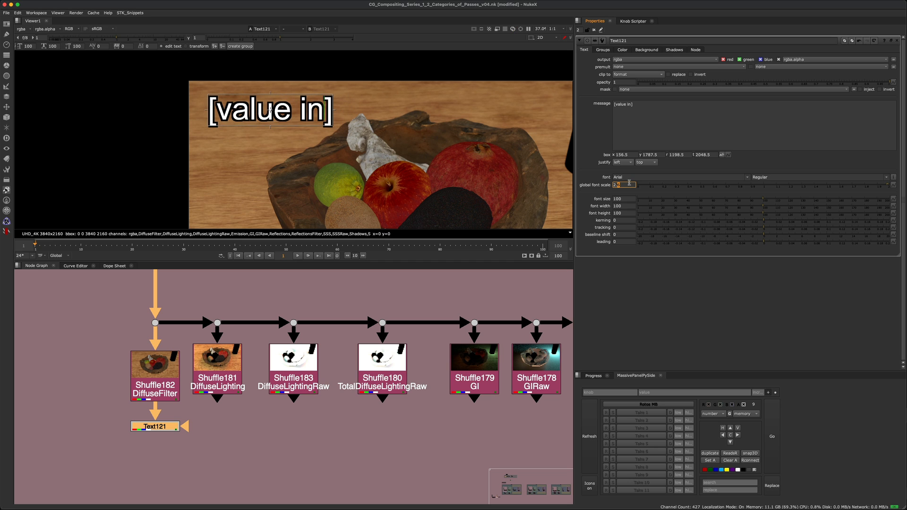
Close the open node properties and check the text label's size against the whole image.
left_click(594, 30)
scroll(287, 126, "down", 5)
scroll(333, 153, "up", 2)
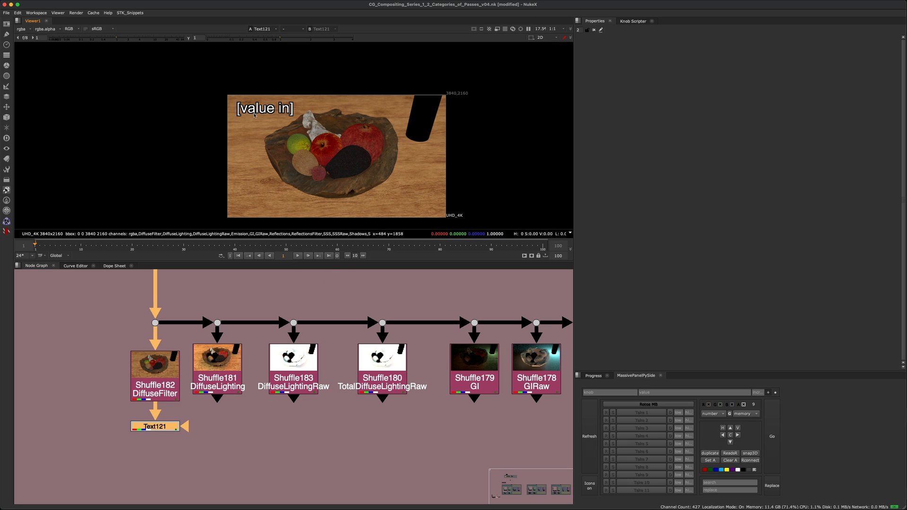
scroll(253, 114, "up", 2)
Reopen the Text node and try [value font_height] as its message expression.
double_click(165, 427)
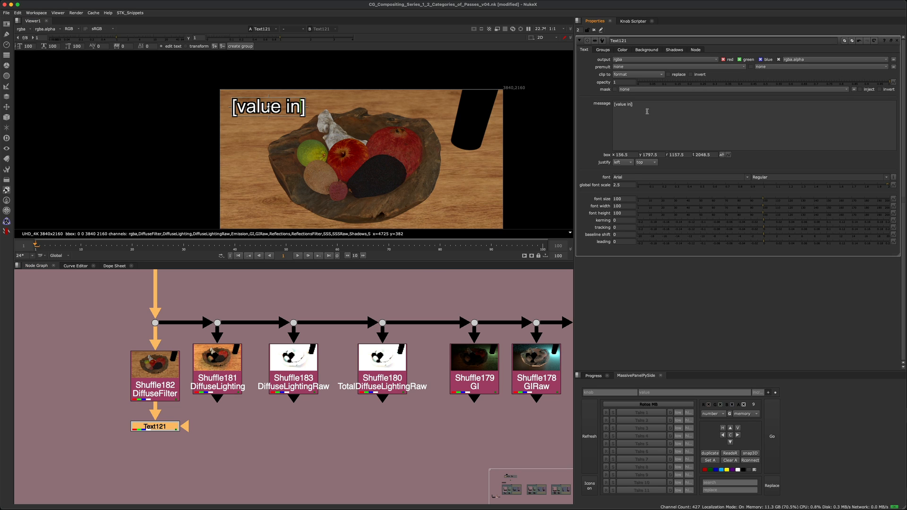
left_click_drag(633, 104, 595, 101)
left_click(663, 113)
key("BackSpace")
key("BackSpace")
type("font_")
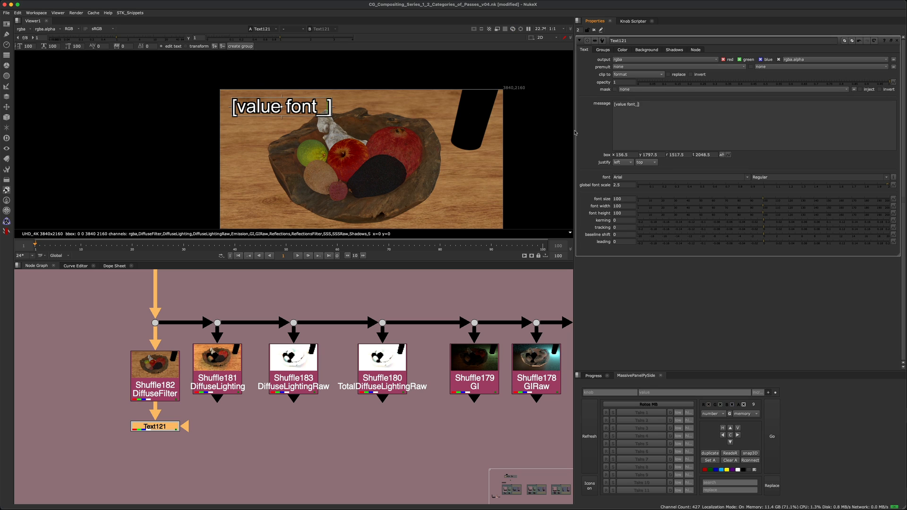
type("height")
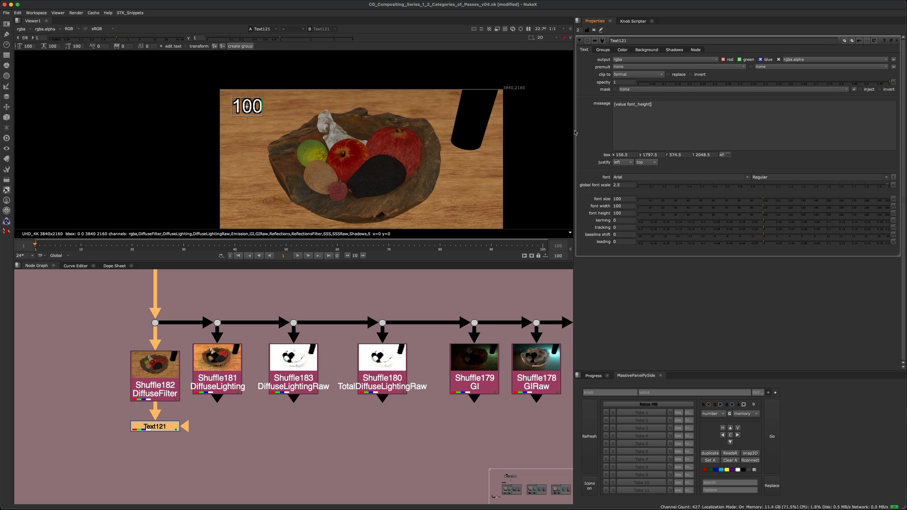
Try the shorter expression [value font] as the Text node's message.
key("BackSpace")
key("BackSpace")
key("BackSpace")
key("BackSpace")
key("BackSpace")
key("BackSpace")
key("BackSpace")
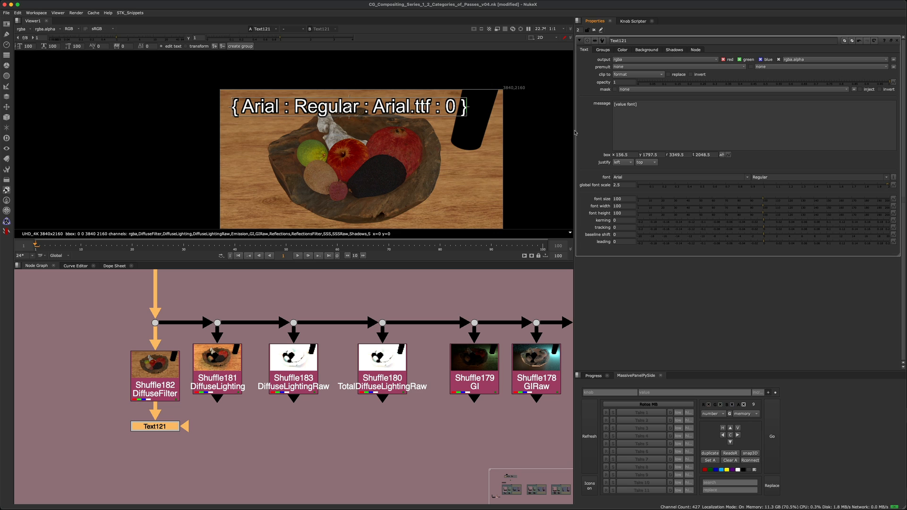
Set the Text node's message to [value input.in] so it reads the channel name from the connected Shuffle.
key("BackSpace")
key("BackSpace")
key("BackSpace")
key("BackSpace")
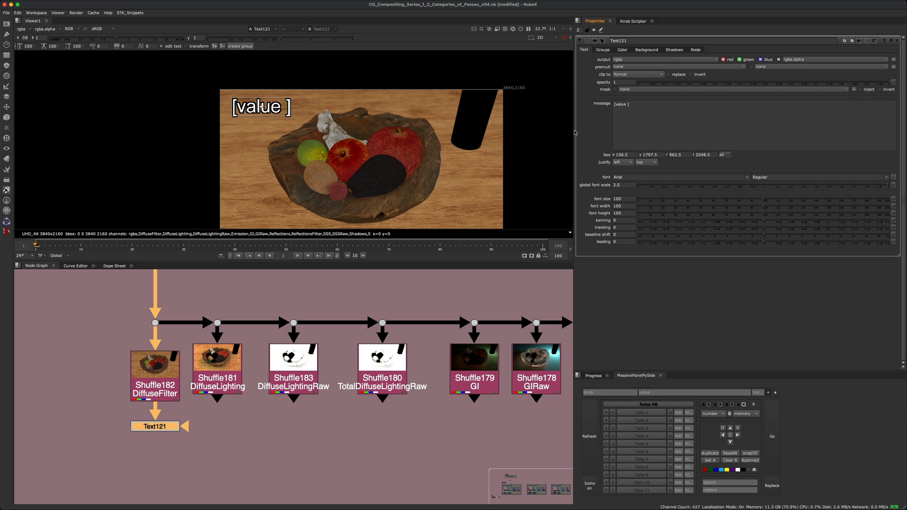
type("in")
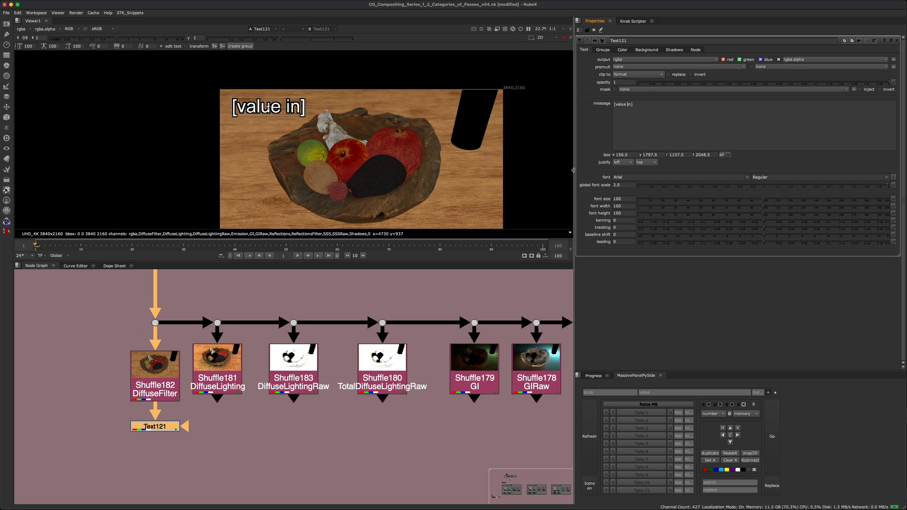
type("input.")
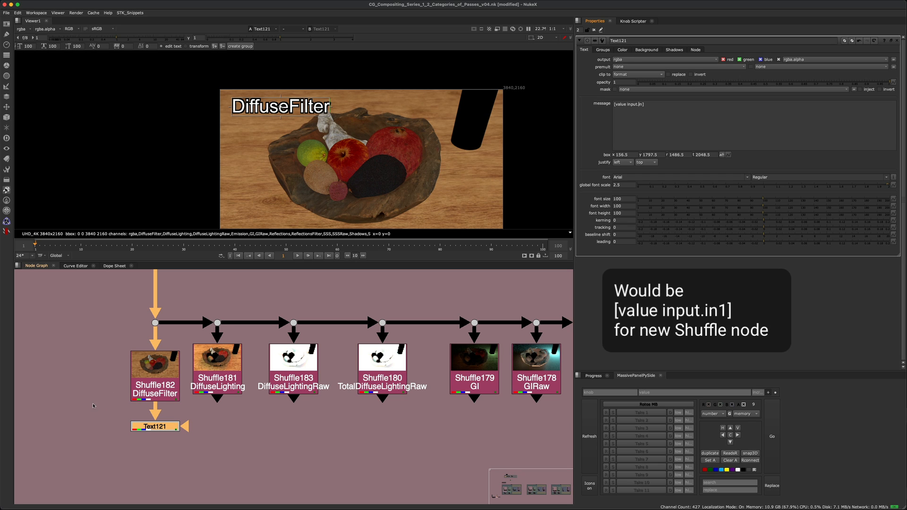
Inspect the DiffuseFilter Shuffle's in 1 channel setting against the text's input.in expression and close the open properties.
left_click_drag(93, 406, 226, 463)
left_click(155, 380)
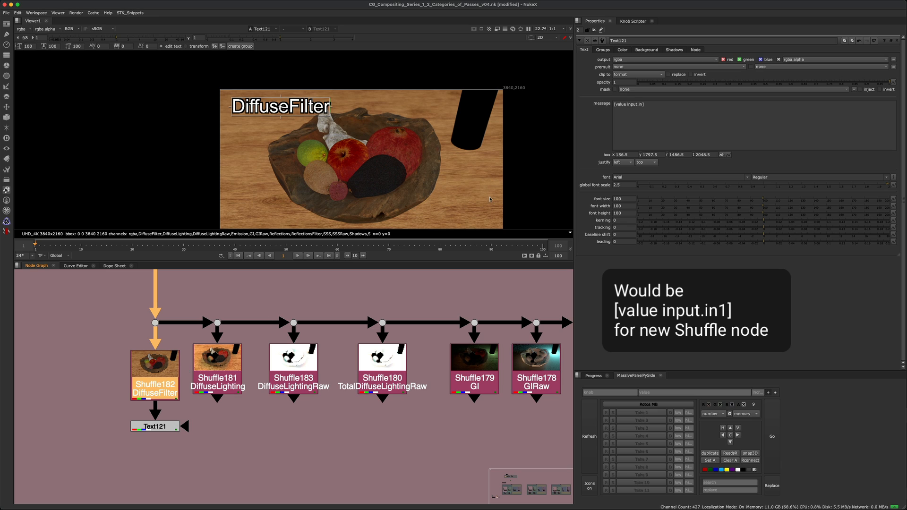
double_click(640, 104)
type("in")
double_click(631, 104)
left_click(163, 426)
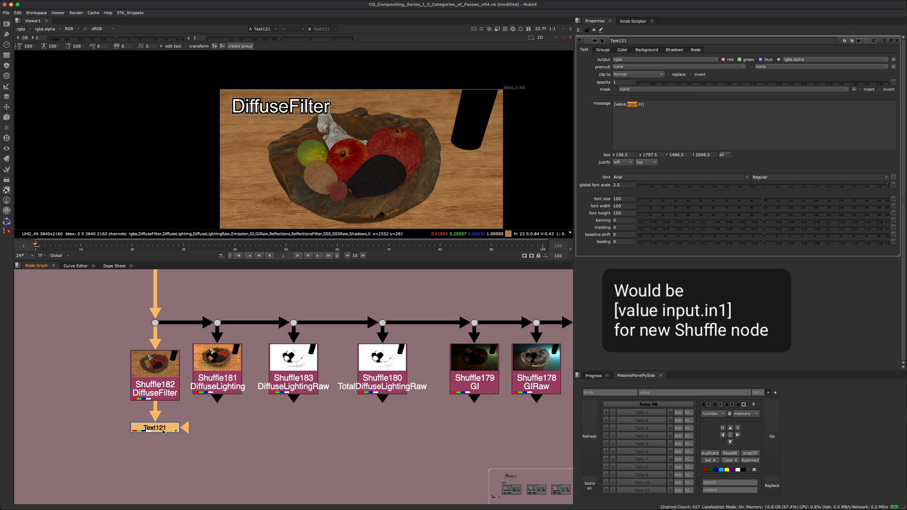
left_click(607, 132)
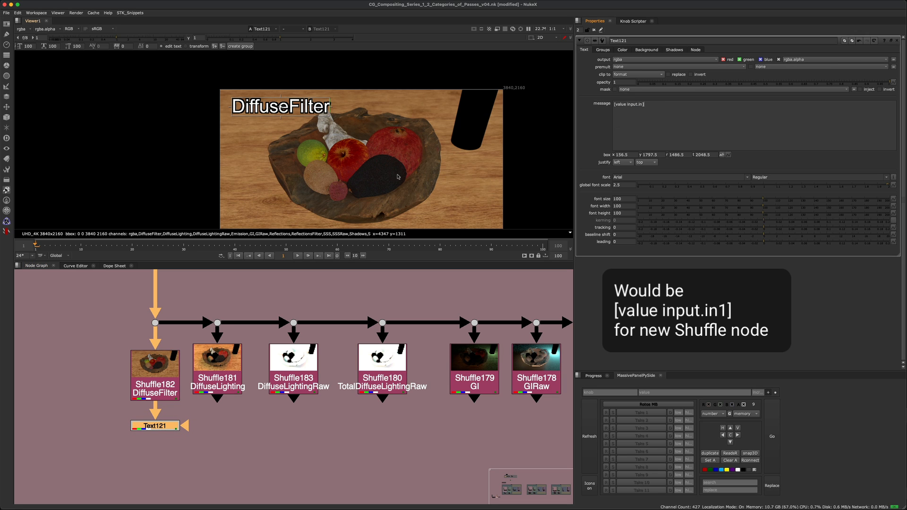
double_click(152, 380)
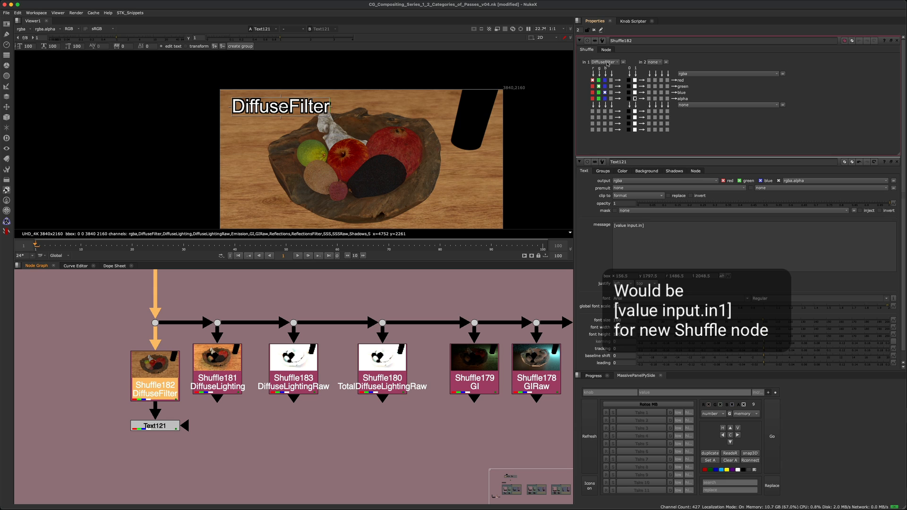
left_click(594, 30)
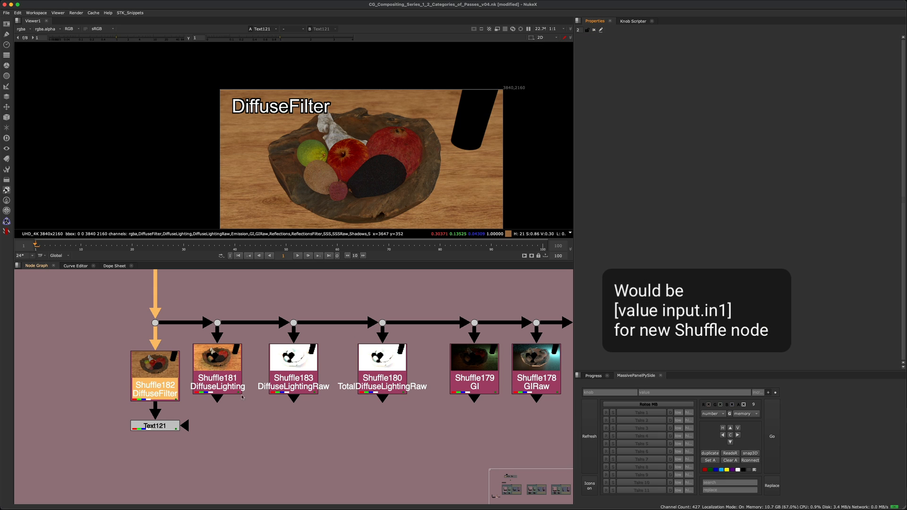
Reopen the Text node below the DiffuseFilter Shuffle and review its complete message expression.
double_click(155, 425)
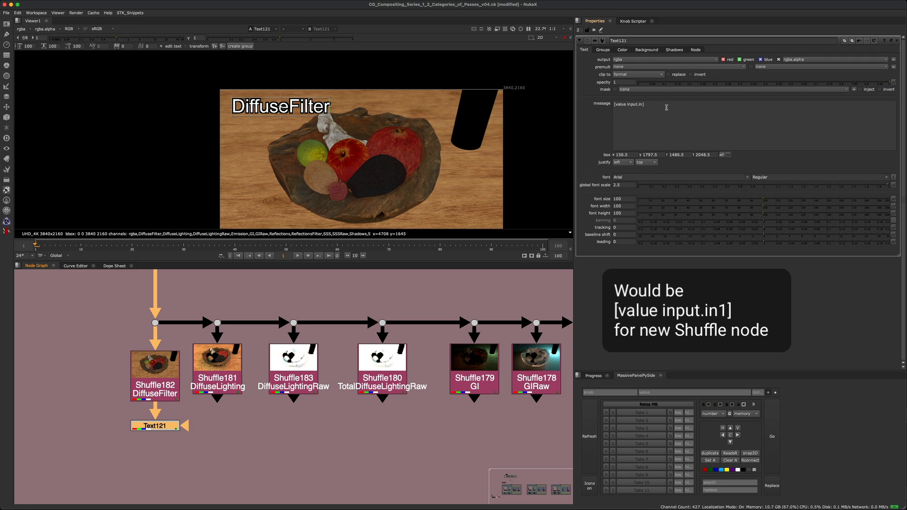
left_click_drag(656, 106, 590, 101)
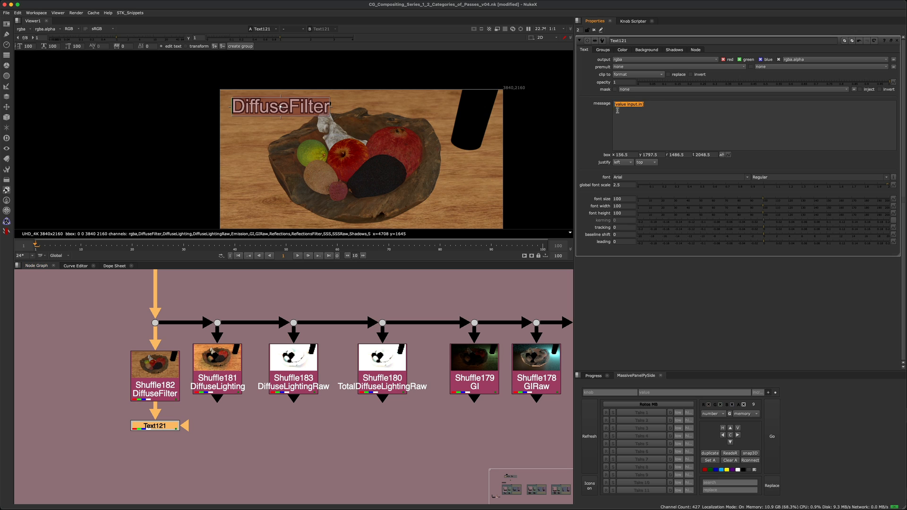
left_click(331, 447)
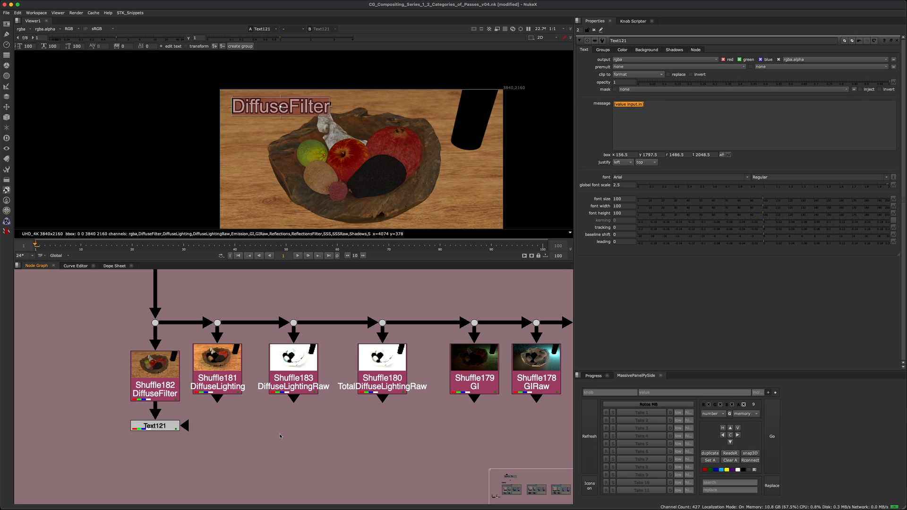
left_click(675, 118)
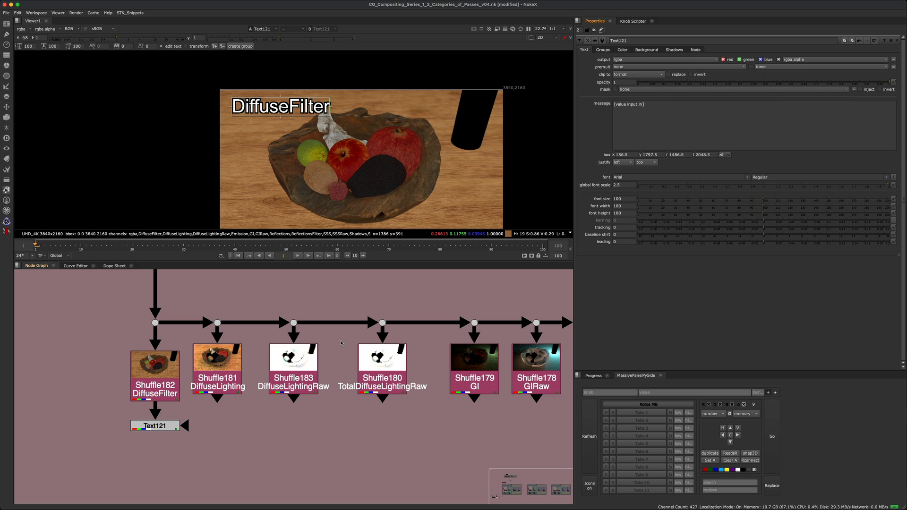
Copy the Text node and paste it below the DiffuseLighting and DiffuseLightingRaw Shuffle nodes.
middle_click_drag(174, 417, 179, 411)
scroll(174, 418, "down", 5)
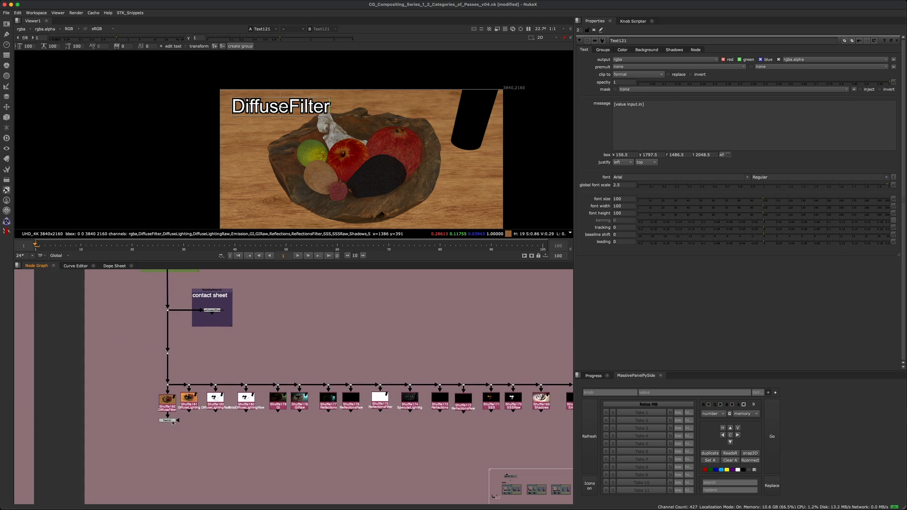
scroll(167, 429, "up", 3)
left_click_drag(133, 436, 188, 402)
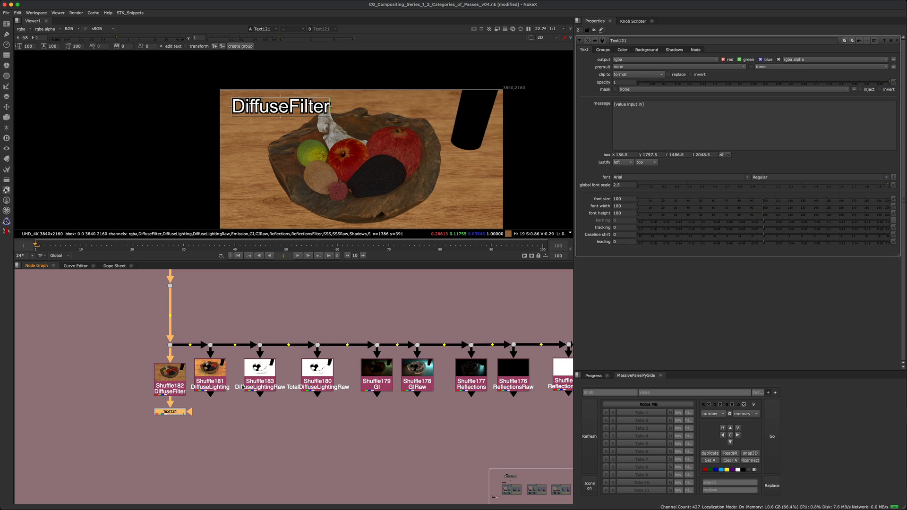
left_click(213, 381)
key("1")
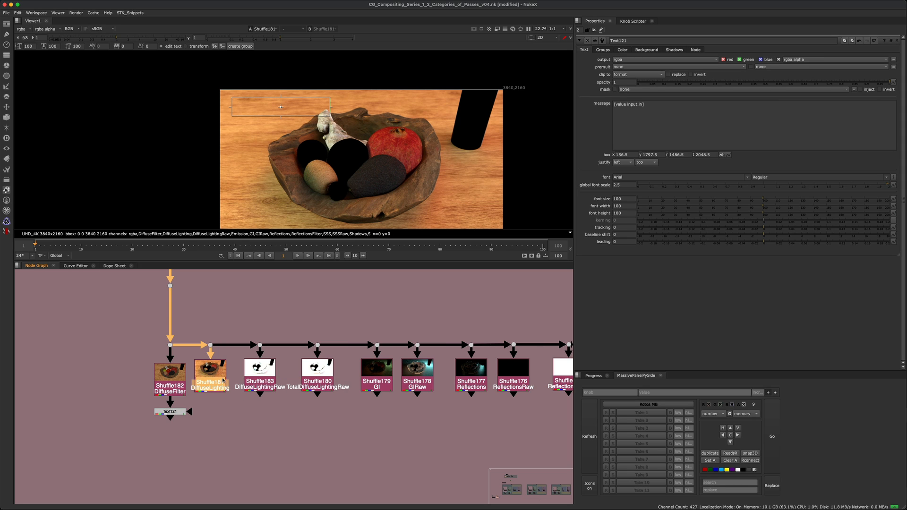
key("ctrl+v")
left_click(260, 370)
key("ctrl+v")
Paste the Text node below the TotalDiffuseLightingRaw and GI Shuffles and view each labelled pass.
left_click(331, 376)
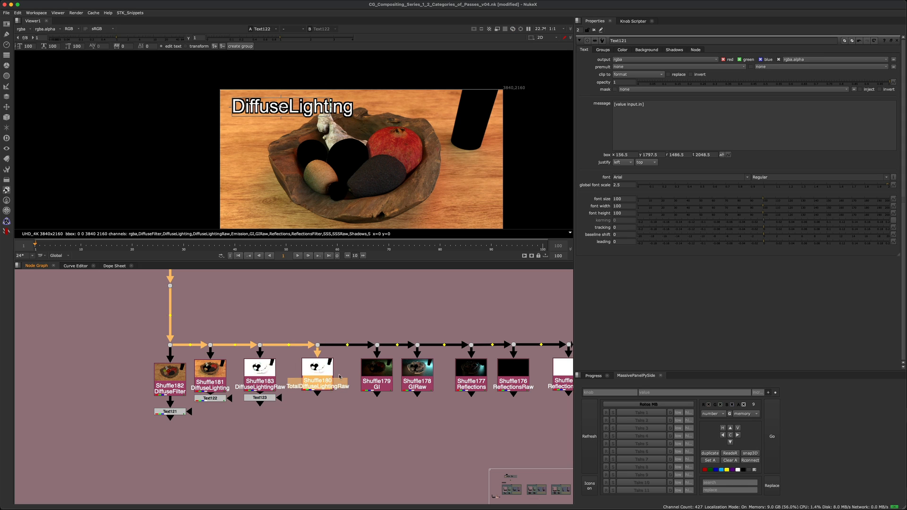
key("ctrl+v")
key("1")
scroll(312, 385, "right", 5)
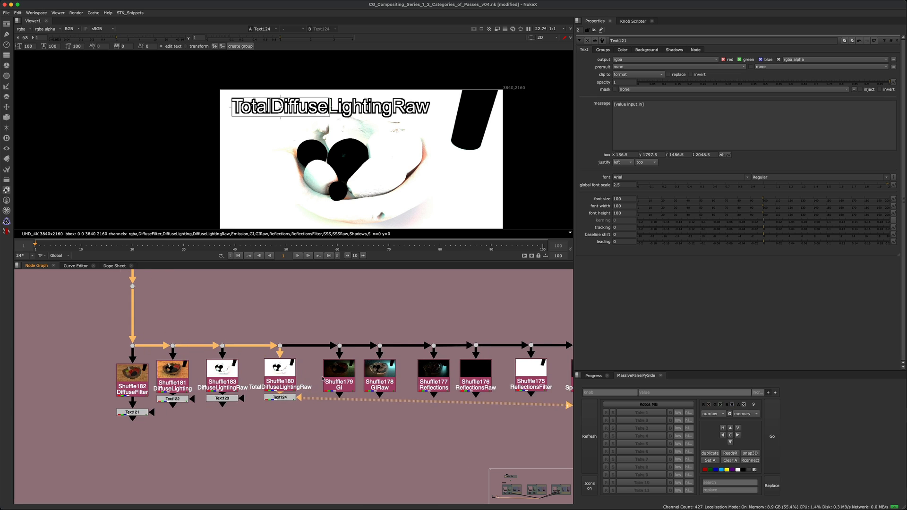
left_click(340, 376)
key("ctrl+v")
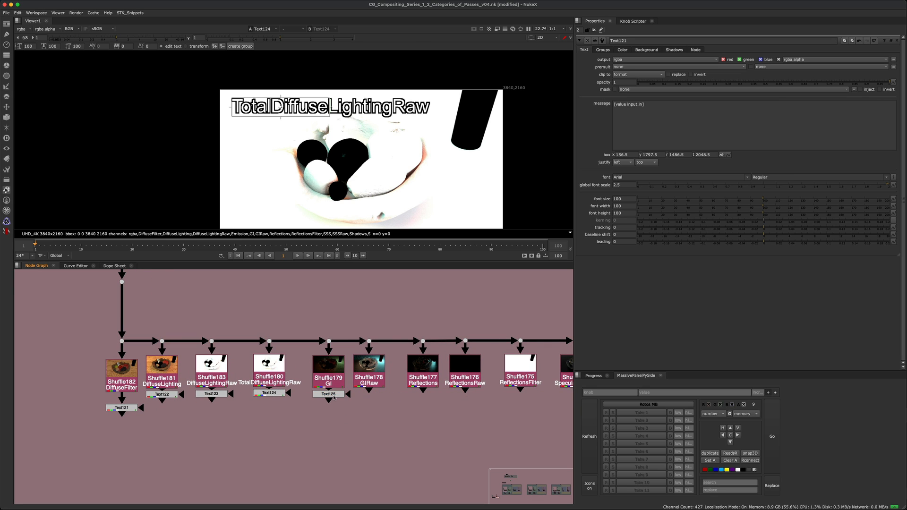
key("1")
Remove the pasted Text nodes below the four Shuffles from DiffuseLighting to GI.
scroll(267, 381, "down", 5)
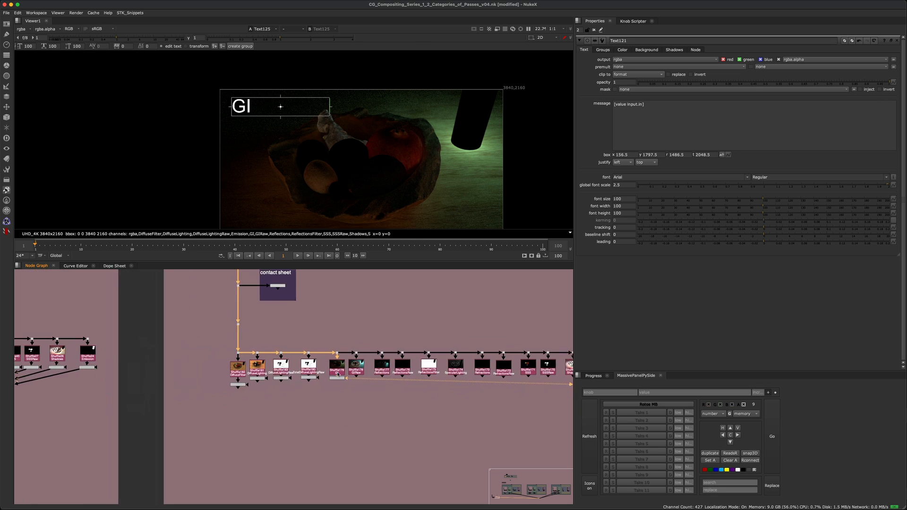
scroll(263, 381, "up", 2)
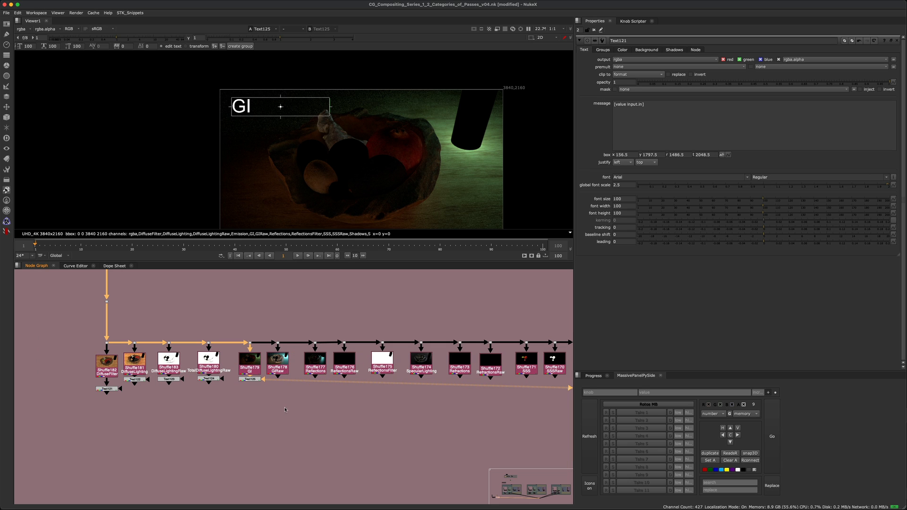
scroll(139, 400, "up", 2)
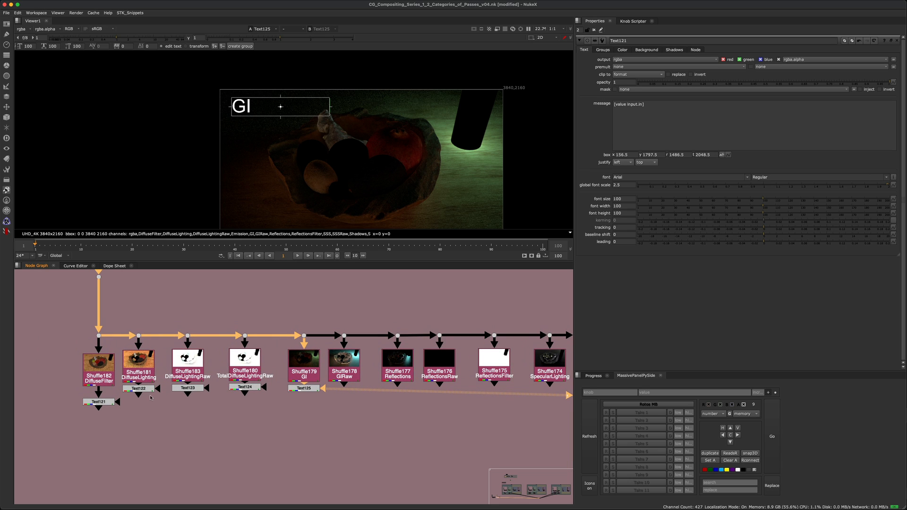
left_click_drag(334, 417, 109, 377)
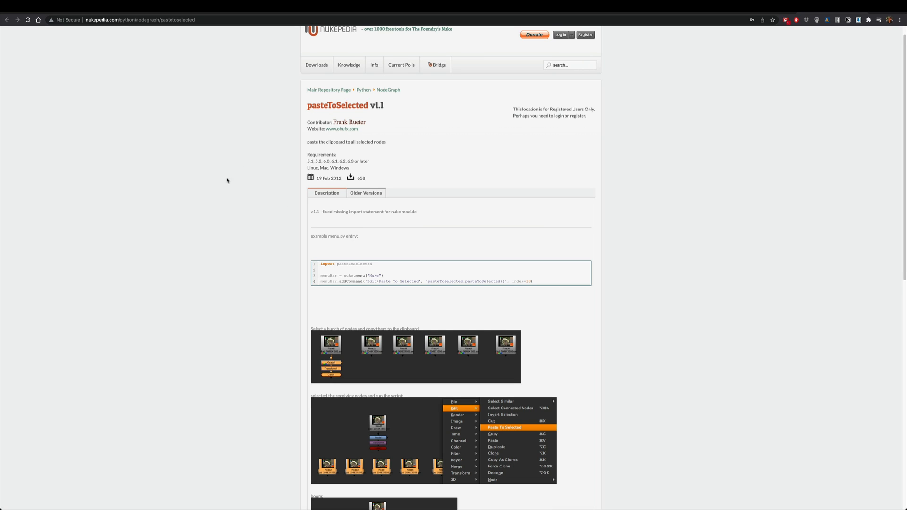
Switch to the browser and review Nukepedia's pasteToSelected v1.1 page, including its menu.py entry and example images.
scroll(249, 117, "up", 1)
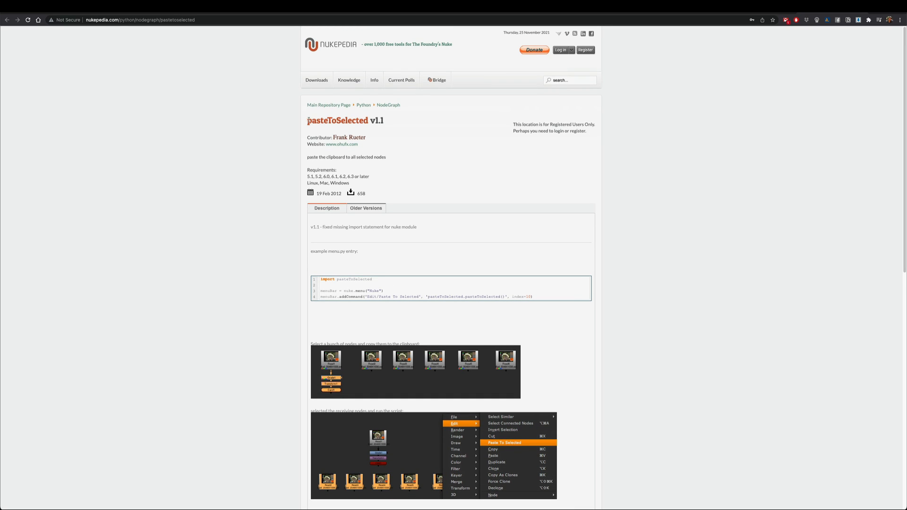
left_click_drag(308, 121, 379, 121)
left_click(260, 174)
scroll(231, 197, "down", 1)
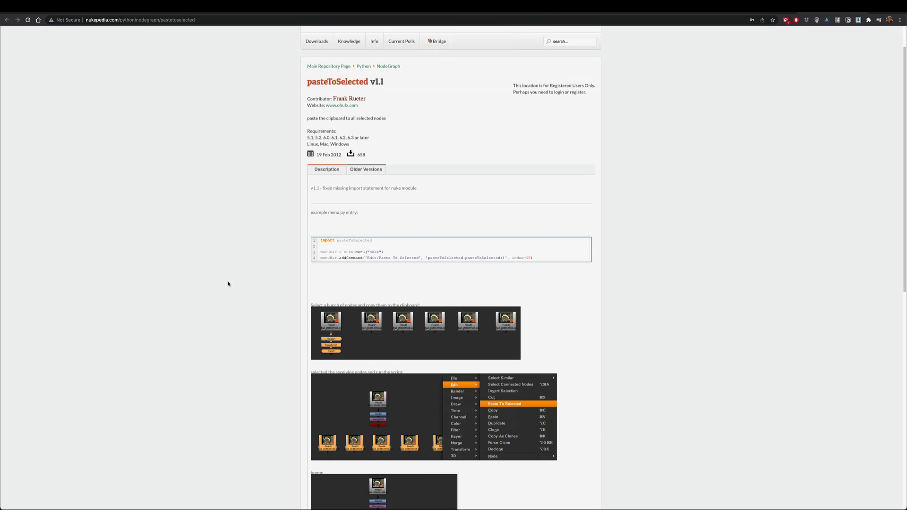
scroll(228, 295, "down", 1)
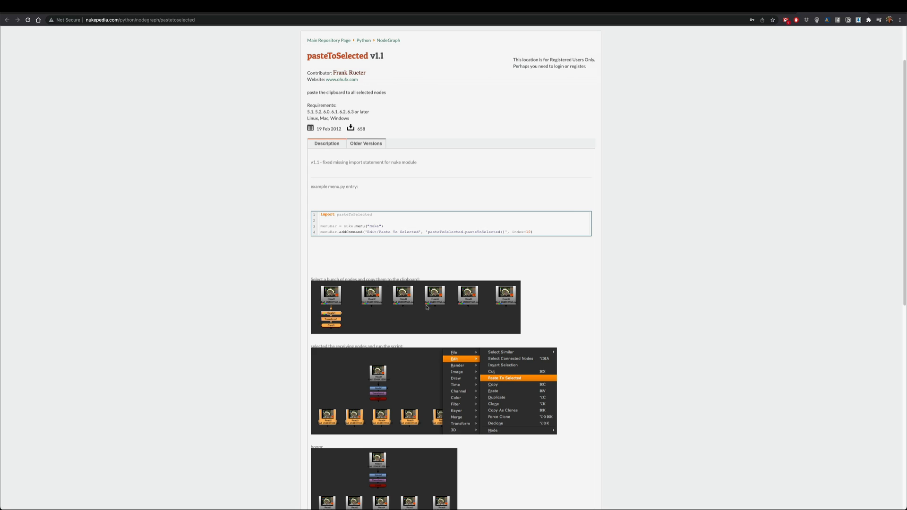
scroll(263, 245, "down", 1)
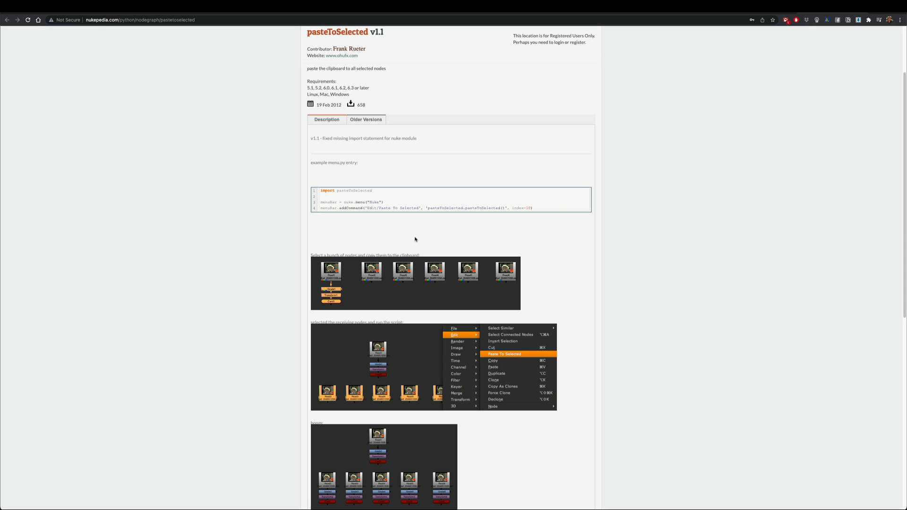
scroll(341, 351, "down", 3)
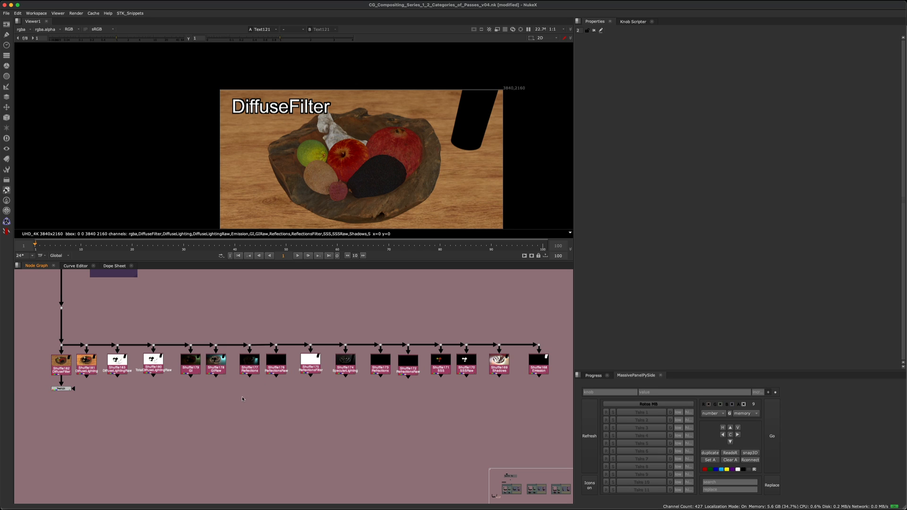
Switch back to Nuke, open the W_hotbox over the node graph and locate its Paste to Selection command.
key("grave")
key("grave")
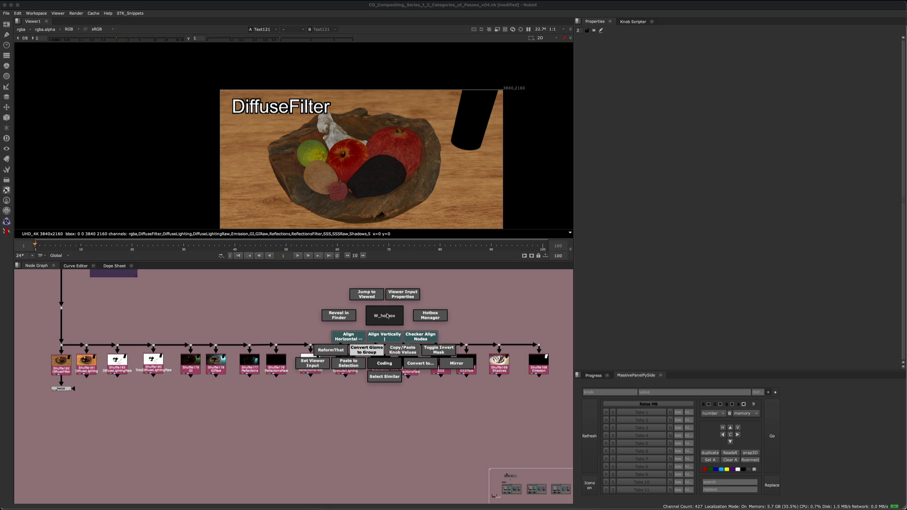
key("grave")
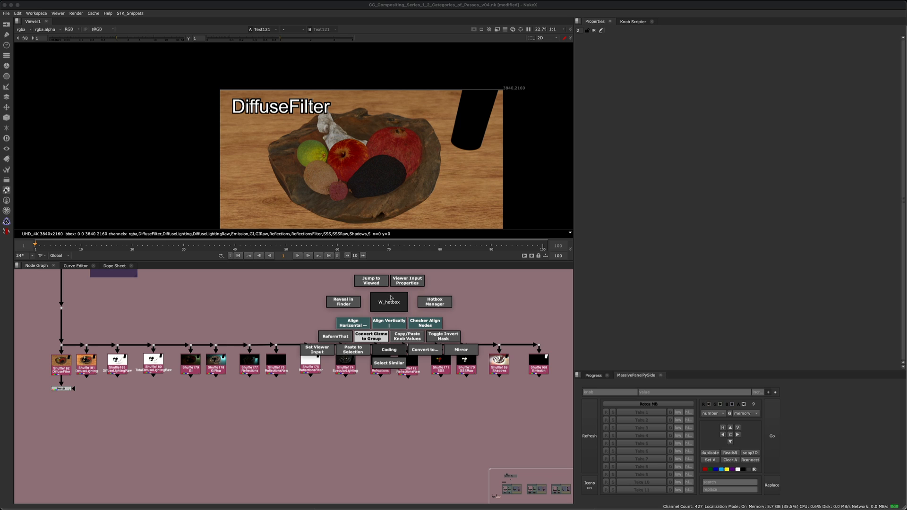
key("grave")
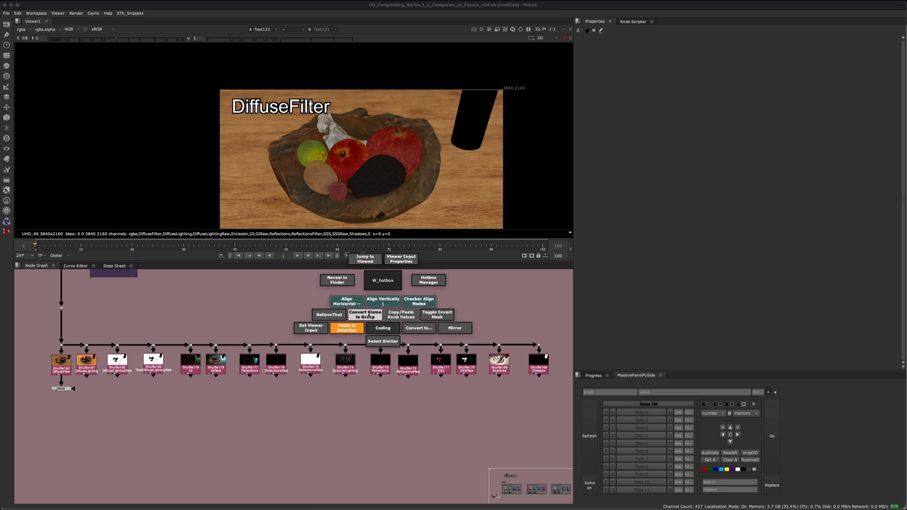
Copy the Text node below the DiffuseFilter Shuffle and use Paste to Selection to add it below all Shuffles from DiffuseLighting to Emission.
key("grave")
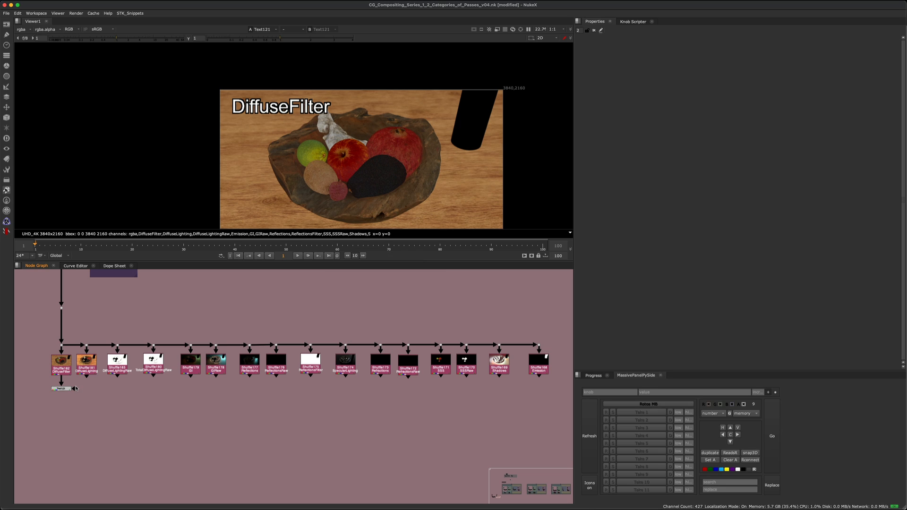
left_click_drag(39, 376, 91, 397)
key("ctrl")
left_click(79, 360)
left_click_drag(72, 350, 556, 388)
key("grave")
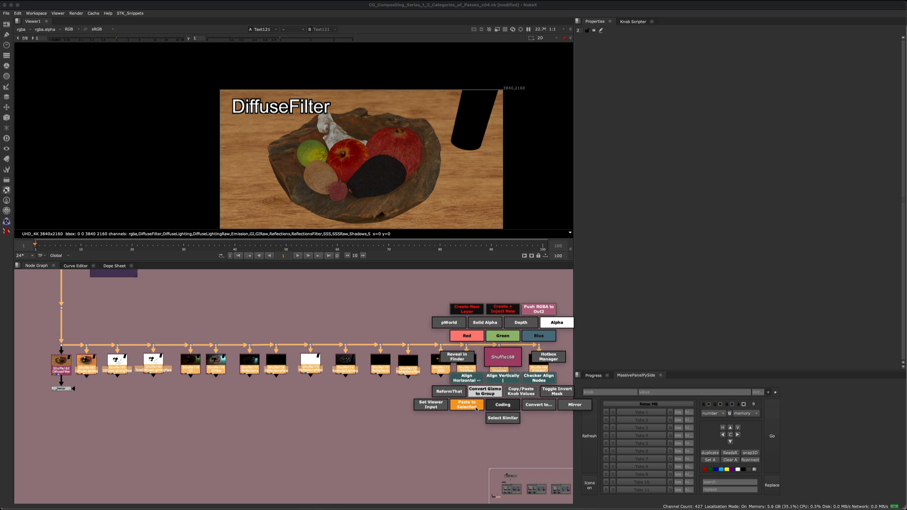
left_click(476, 408)
left_click(131, 13)
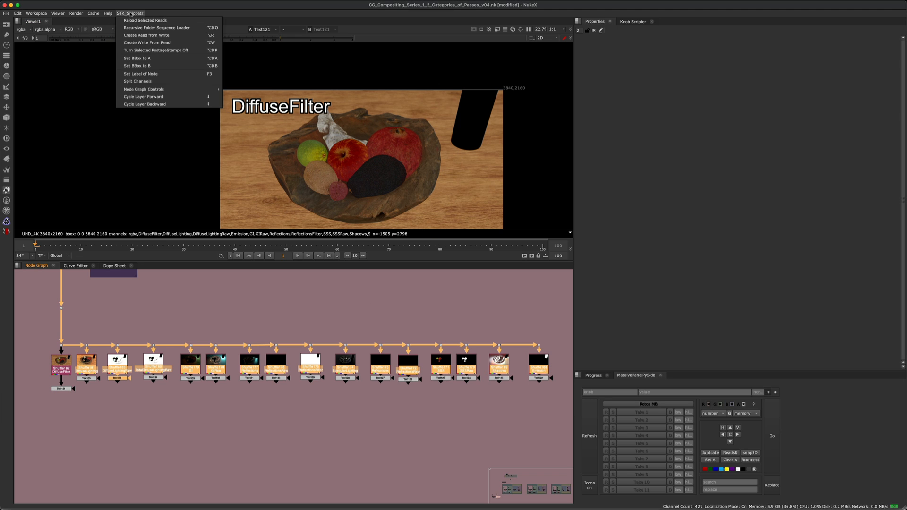
mouse_move(186, 89)
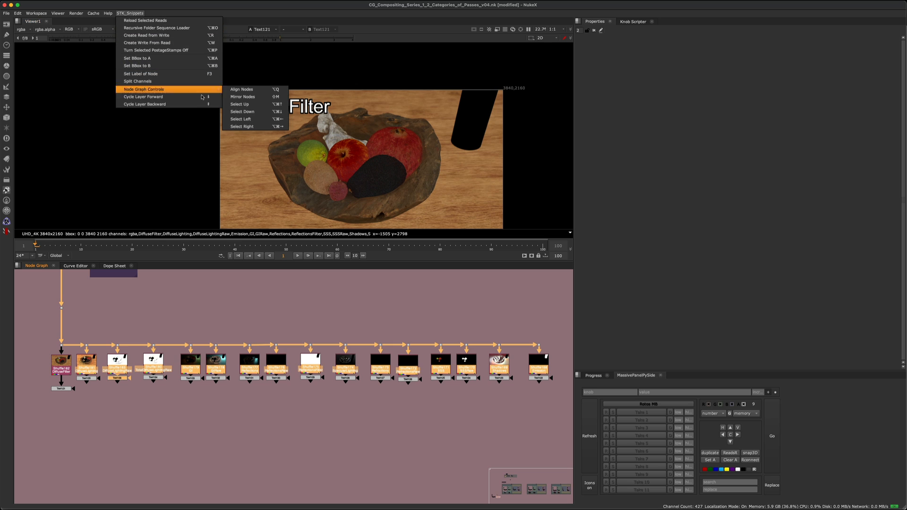
left_click(233, 176)
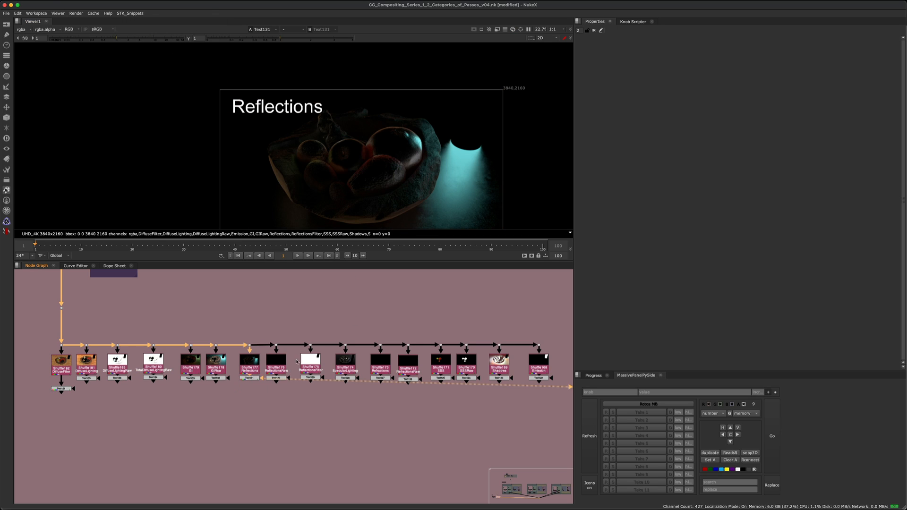
View the labelled passes through the new Text nodes along the row, from ReflectionsRaw to SSSRaw.
left_click_drag(274, 402, 325, 372)
key("1")
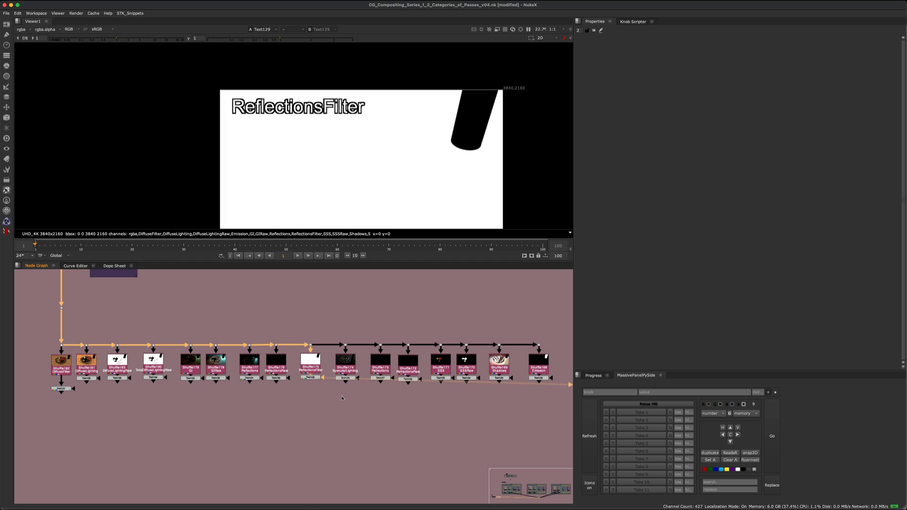
left_click_drag(335, 421, 450, 370)
key("1")
key("1")
key("1")
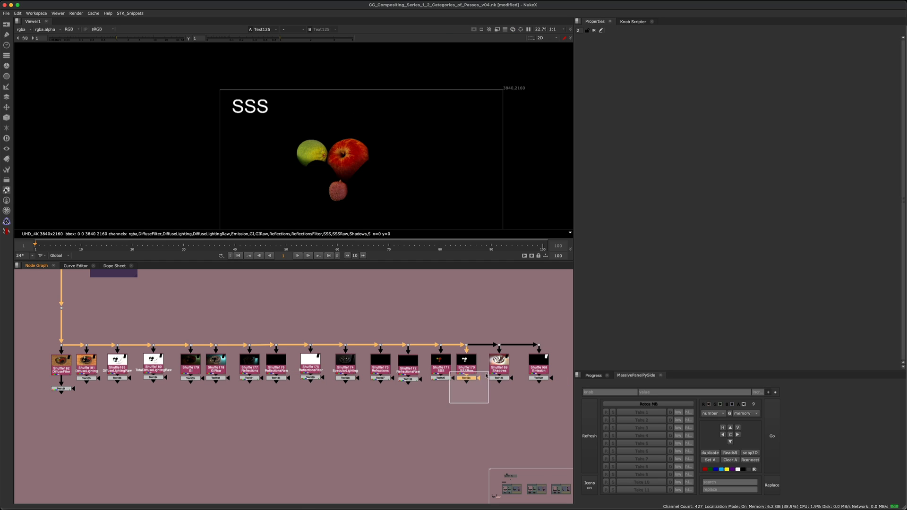
key("1")
Copy the ContactSheetAuto node from the neighbouring finished setup and paste it below the new row of labelled Shuffles.
scroll(399, 348, "down", 3)
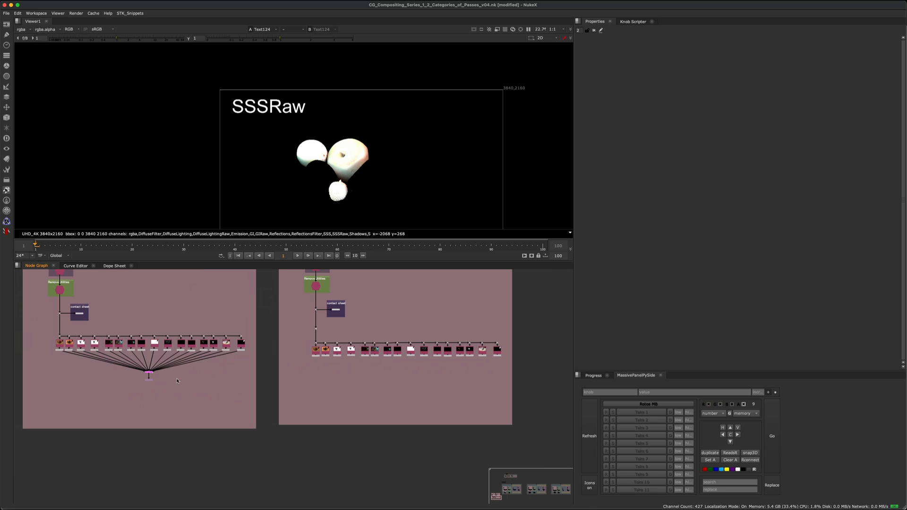
scroll(152, 371, "up", 5)
left_click(155, 373)
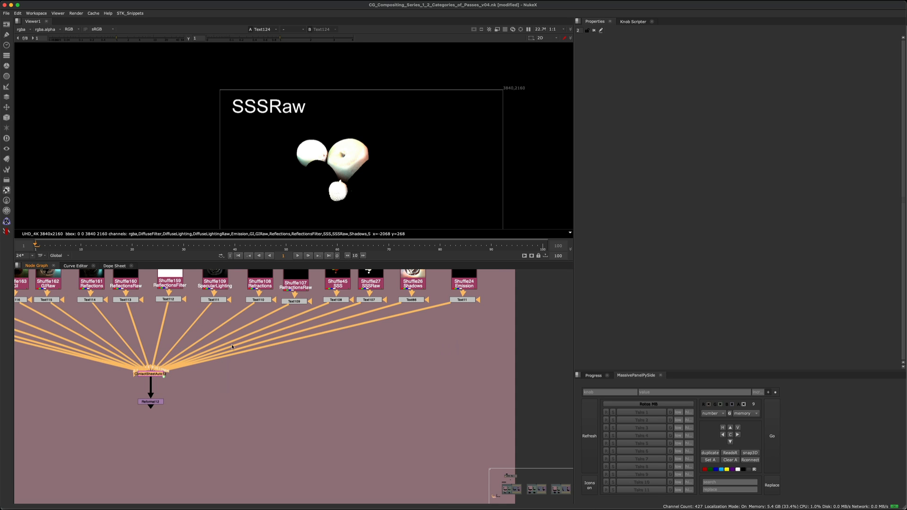
scroll(338, 366, "down", 5)
middle_click_drag(538, 389, 326, 398)
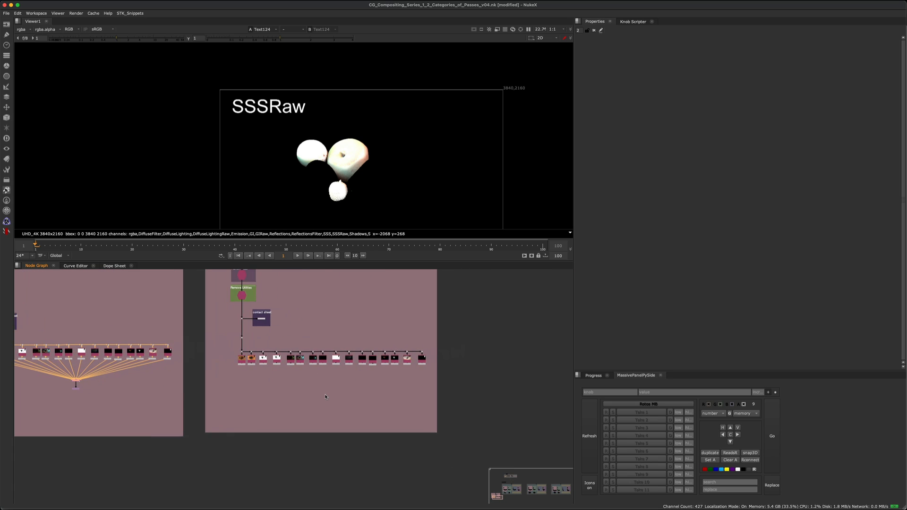
scroll(324, 398, "up", 3)
left_click(324, 379)
key("super+v")
left_click(355, 370)
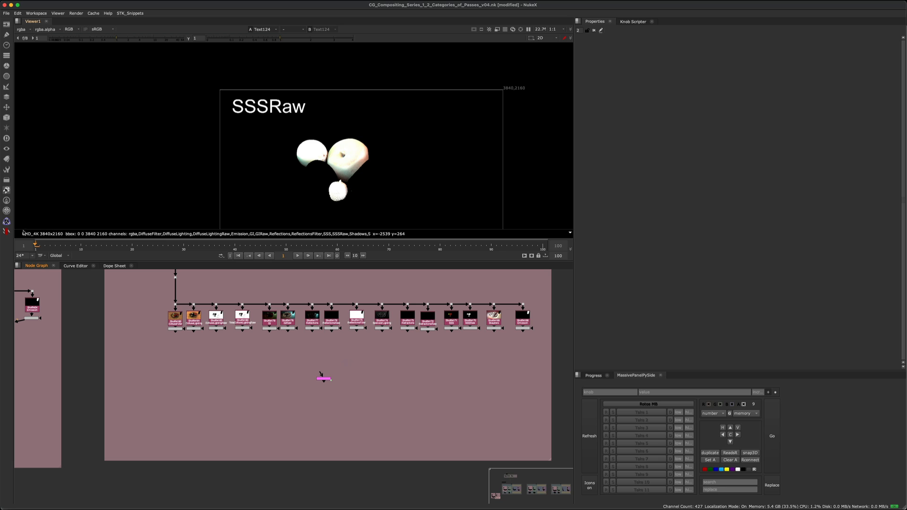
Replace the pasted ContactSheetAuto copy with a newly created ContactSheetAuto TL node and view its output.
left_click(6, 231)
mouse_move(46, 253)
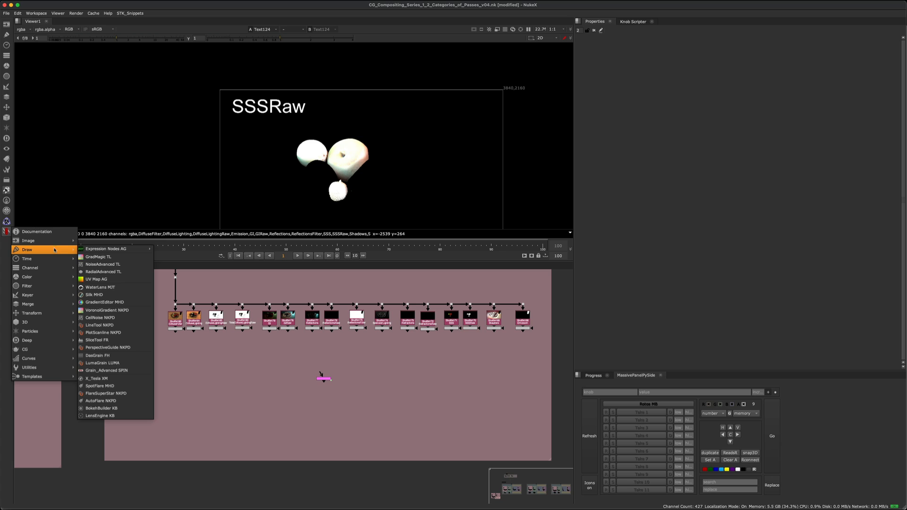
mouse_move(44, 304)
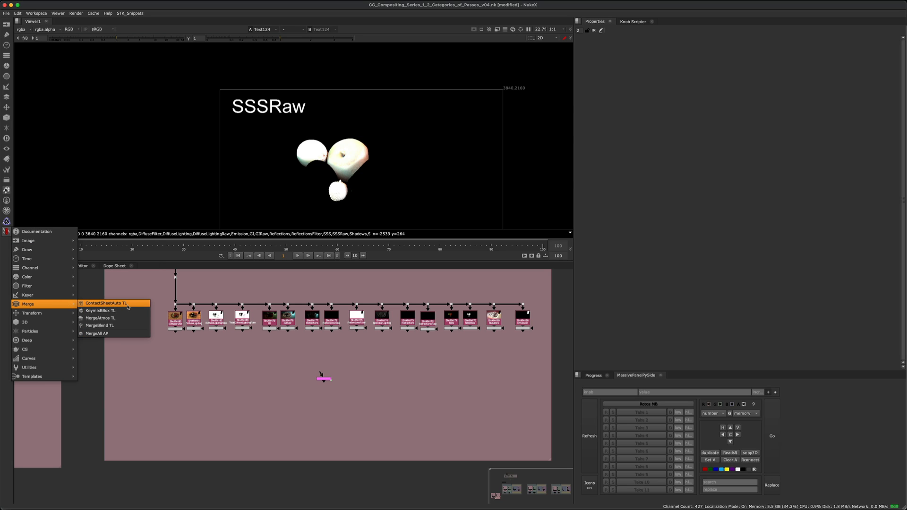
left_click(127, 307)
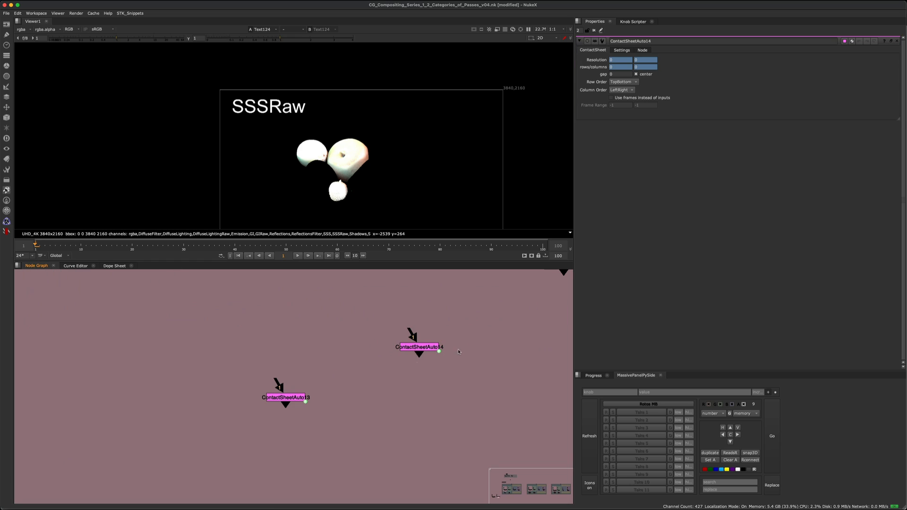
left_click_drag(431, 345, 400, 368)
left_click_drag(378, 338, 238, 458)
key("Delete")
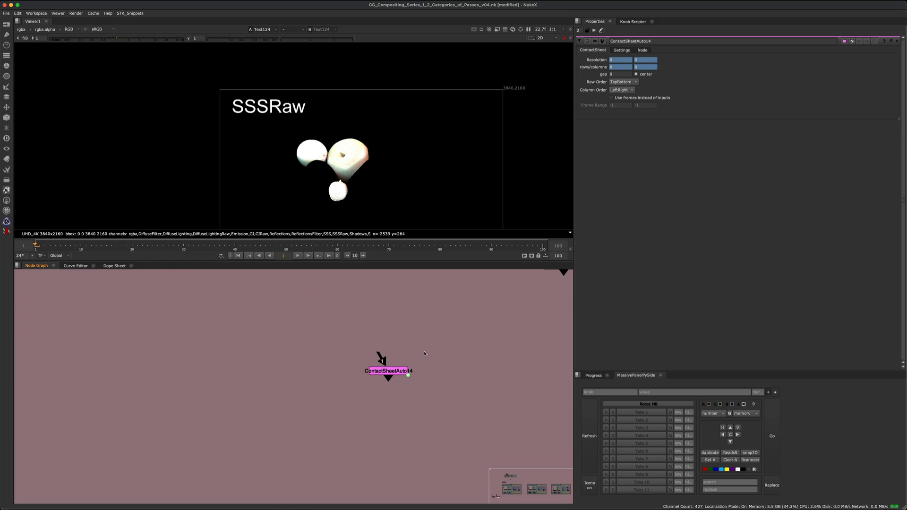
scroll(428, 347, "down", 5)
left_click(419, 353)
key("1")
Connect the ContactSheetAuto inputs one by one to the Text nodes of the passes from DiffuseFilter to Reflections.
scroll(463, 332, "up", 4)
left_click_drag(347, 372, 107, 282)
middle_click_drag(185, 311, 155, 350)
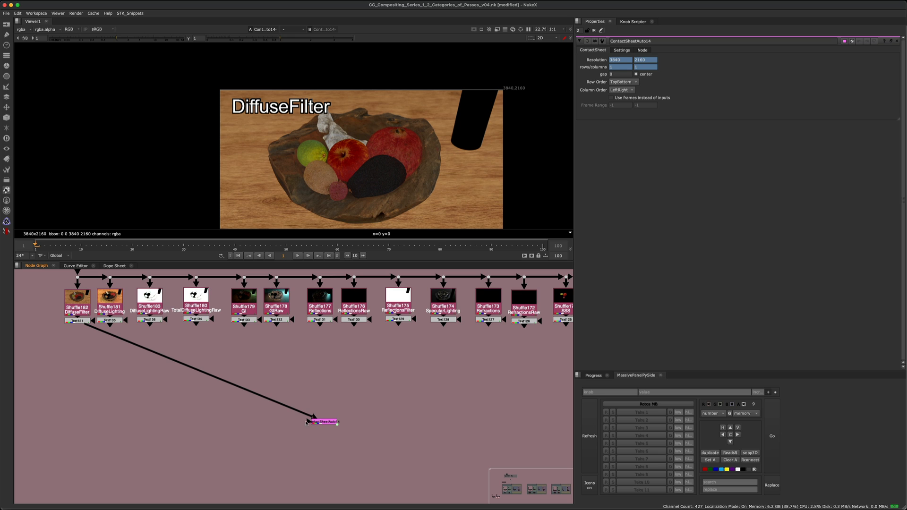
left_click_drag(307, 422, 112, 321)
left_click_drag(307, 422, 149, 320)
left_click_drag(308, 427, 195, 319)
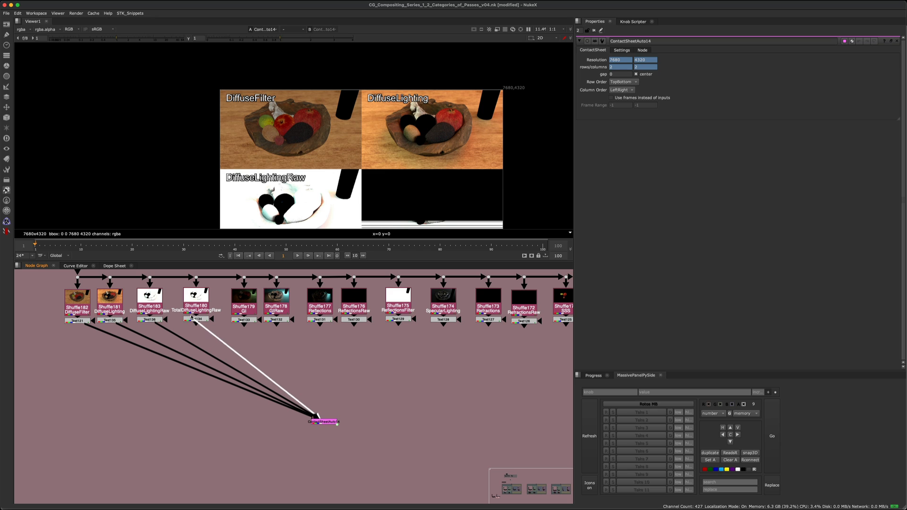
left_click_drag(307, 421, 244, 319)
left_click_drag(307, 423, 277, 319)
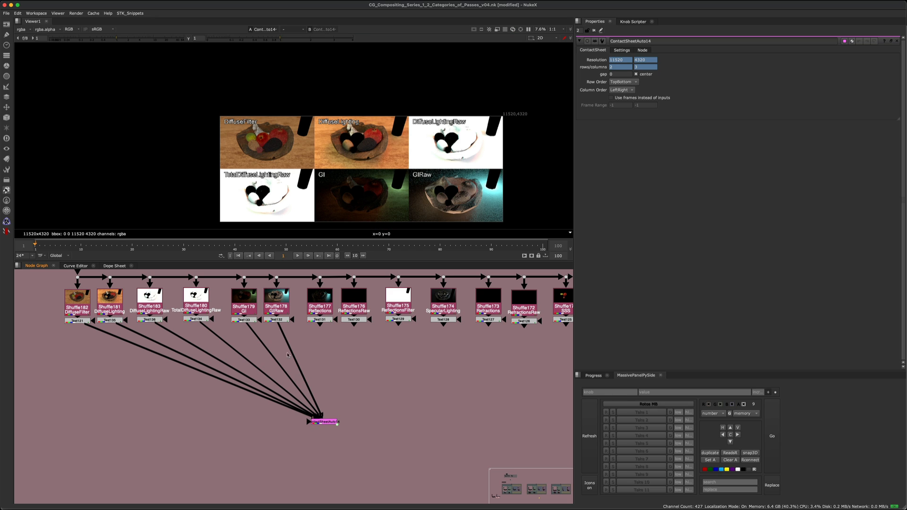
left_click_drag(307, 422, 319, 320)
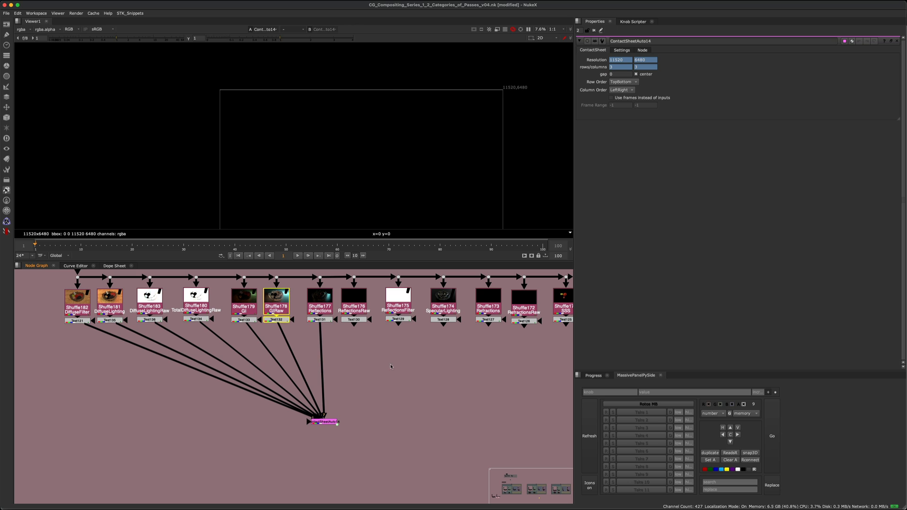
Disconnect every Text node input from the ContactSheetAuto node.
left_click(324, 405)
left_click(307, 413)
left_click(312, 414)
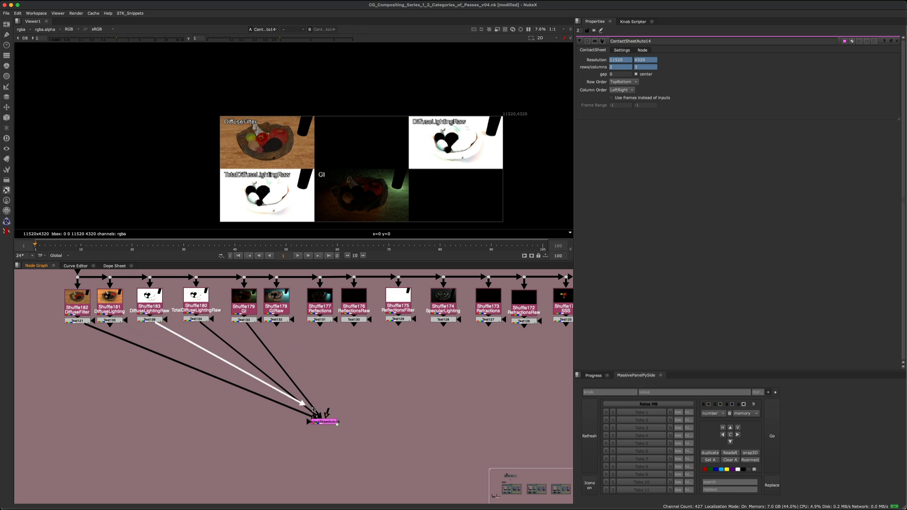
left_click(314, 413)
left_click(319, 412)
left_click(311, 417)
scroll(368, 377, "down", 3)
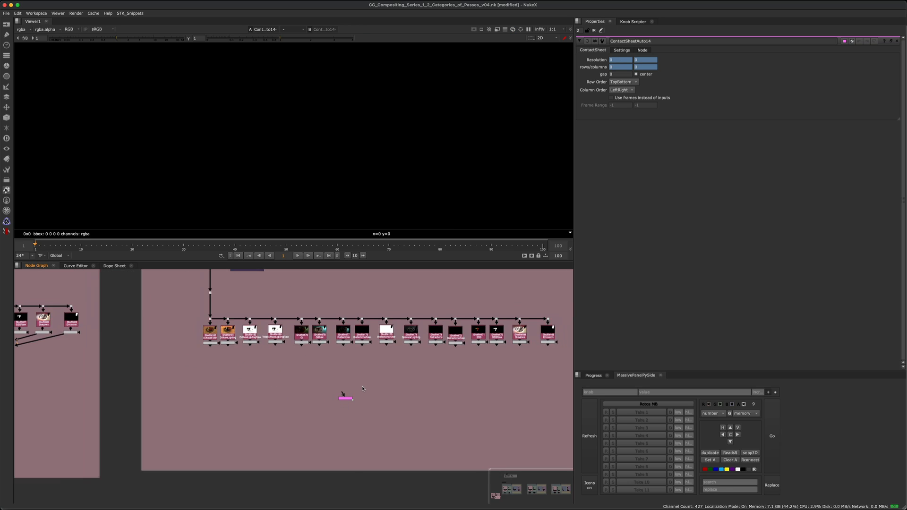
scroll(378, 382, "up", 2)
middle_click_drag(378, 382, 314, 396)
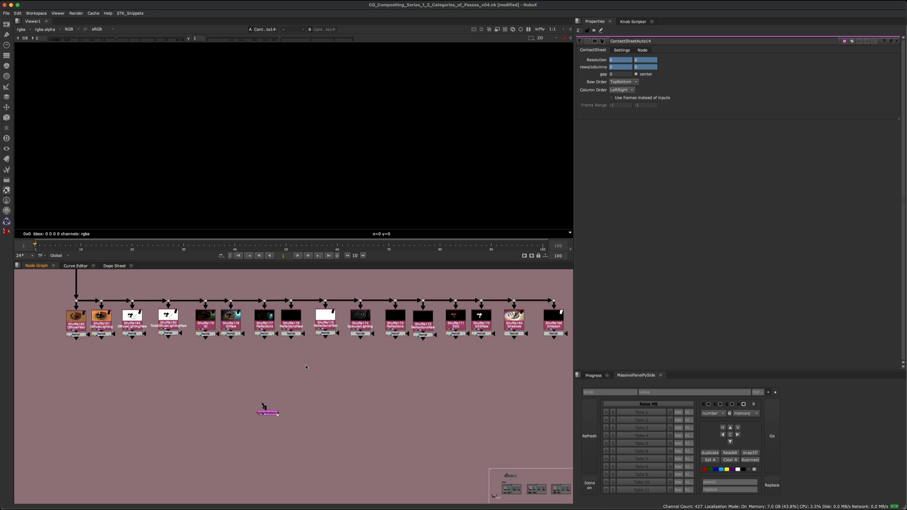
scroll(314, 380, "right", 2)
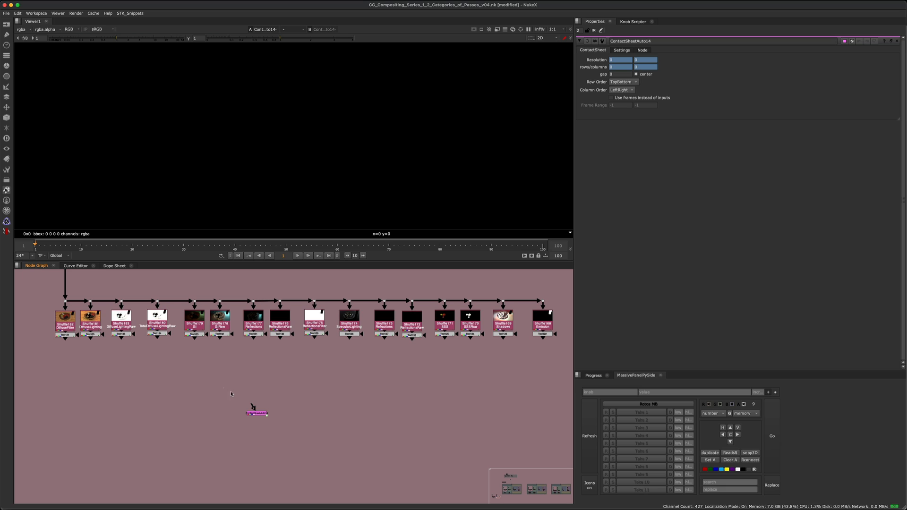
Select the ContactSheetAuto node first, add the whole row of Text nodes starting from Emission, and clear the selection.
left_click_drag(223, 389, 280, 434)
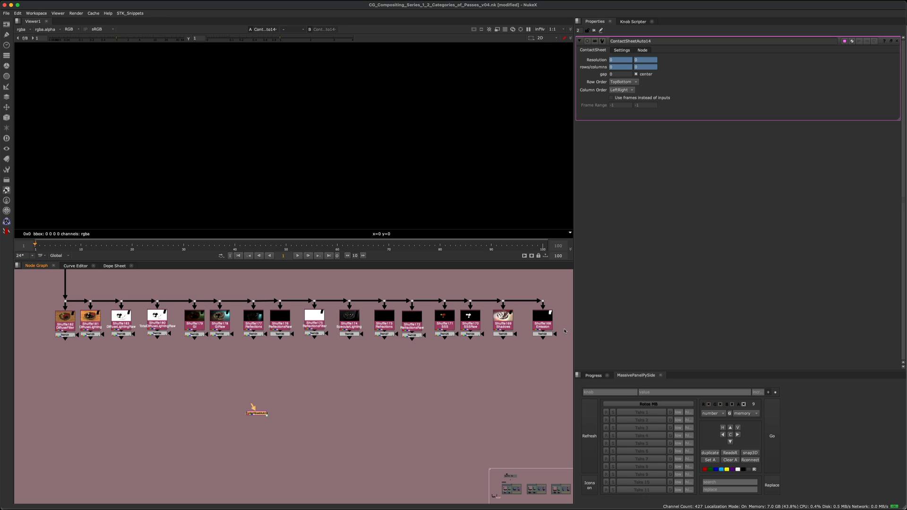
left_click_drag(565, 328, 42, 356)
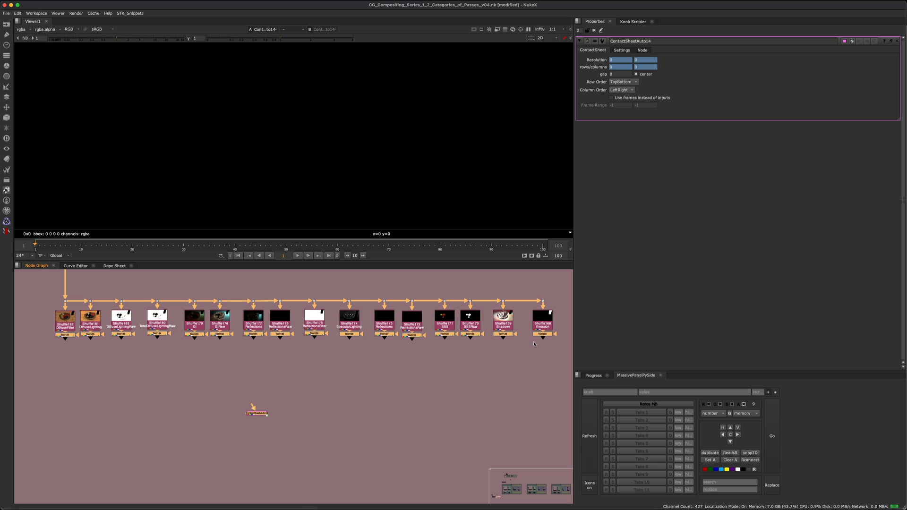
scroll(534, 344, "up", 1)
scroll(543, 330, "up", 4)
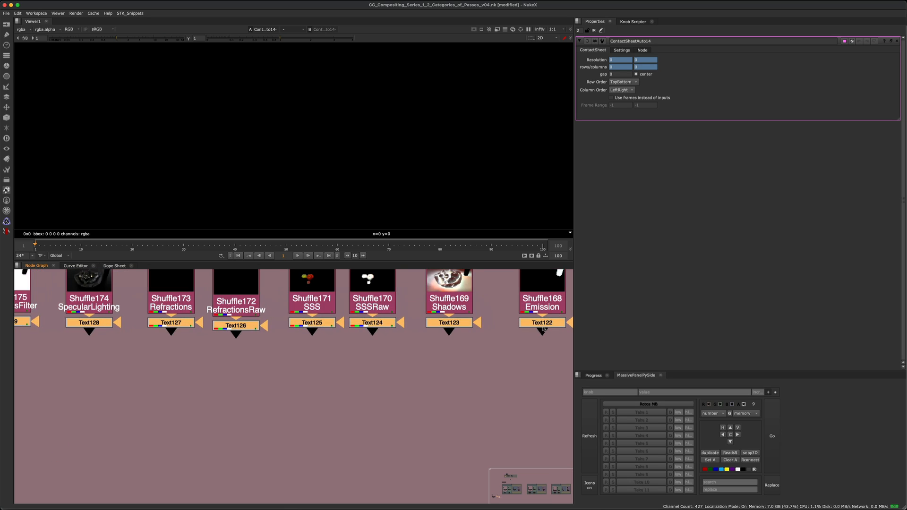
middle_click_drag(543, 329, 534, 346)
scroll(427, 351, "down", 5)
scroll(267, 347, "up", 3)
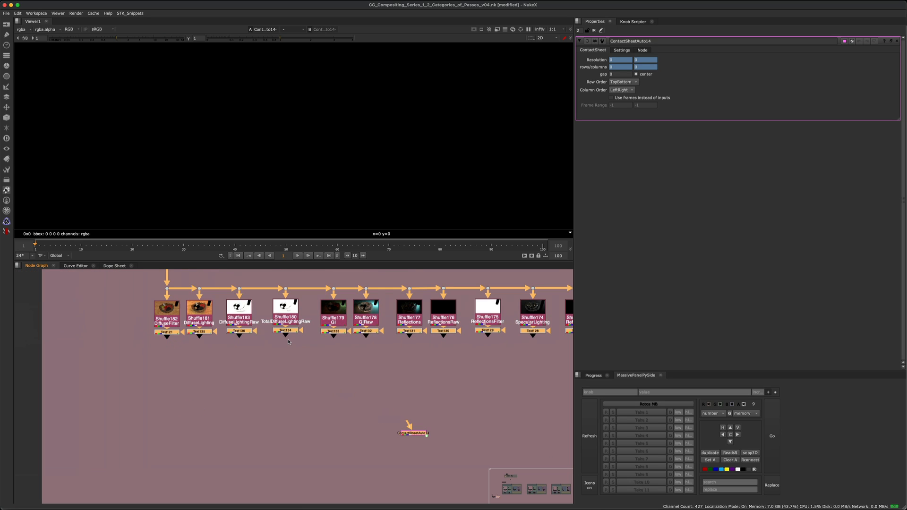
middle_click_drag(298, 358, 188, 359)
left_click(341, 379)
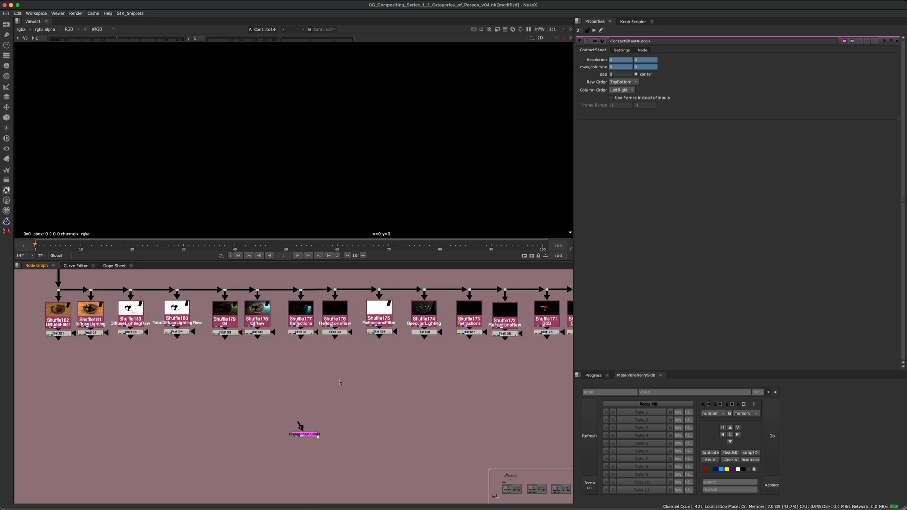
Connect all Text nodes from DiffuseFilter to Emission to the ContactSheetAuto node at once, and centre that node beneath the row.
scroll(366, 381, "down", 3)
middle_click_drag(351, 385, 322, 387)
scroll(323, 388, "up", 3)
left_click_drag(223, 388, 341, 458)
scroll(318, 402, "down", 2)
middle_click_drag(337, 397, 255, 418)
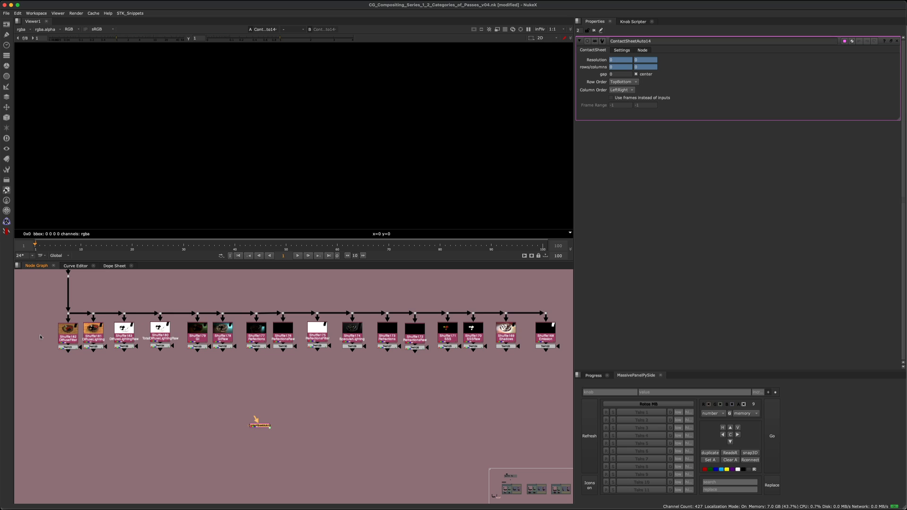
left_click_drag(40, 336, 564, 368)
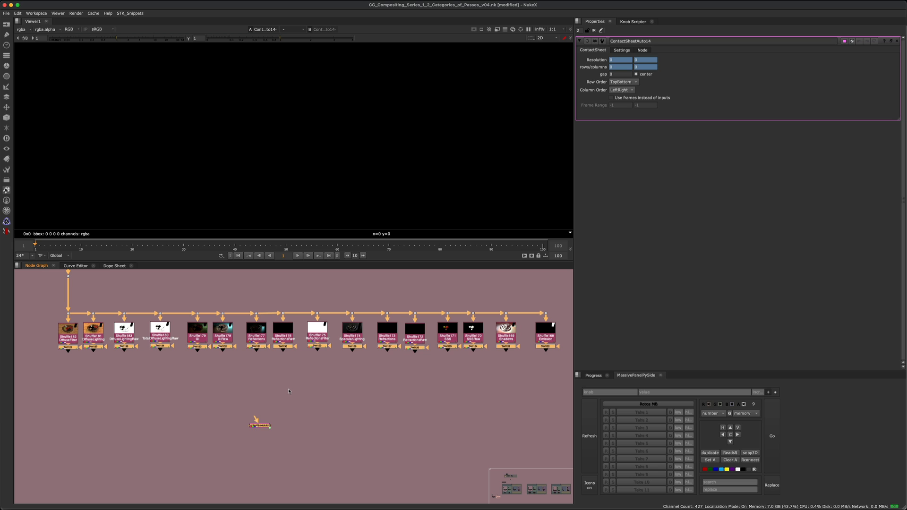
key("y")
left_click(259, 425)
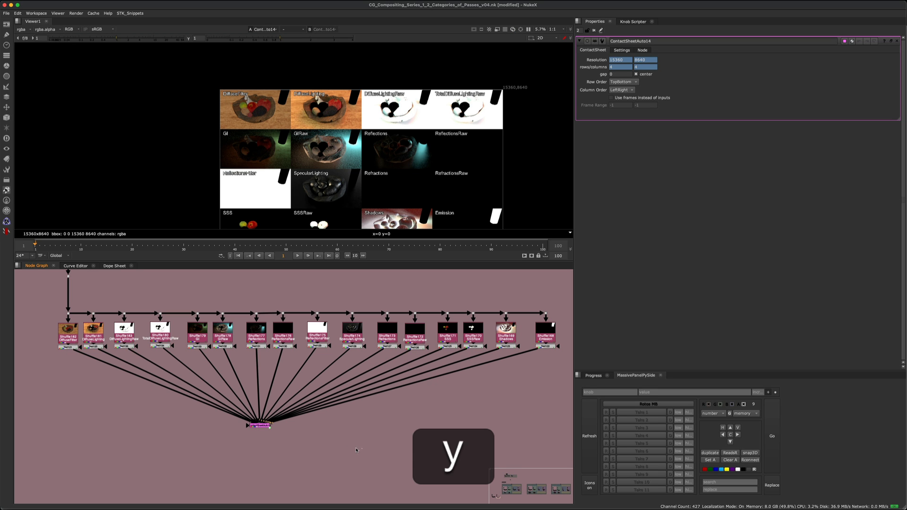
left_click_drag(258, 428, 282, 439)
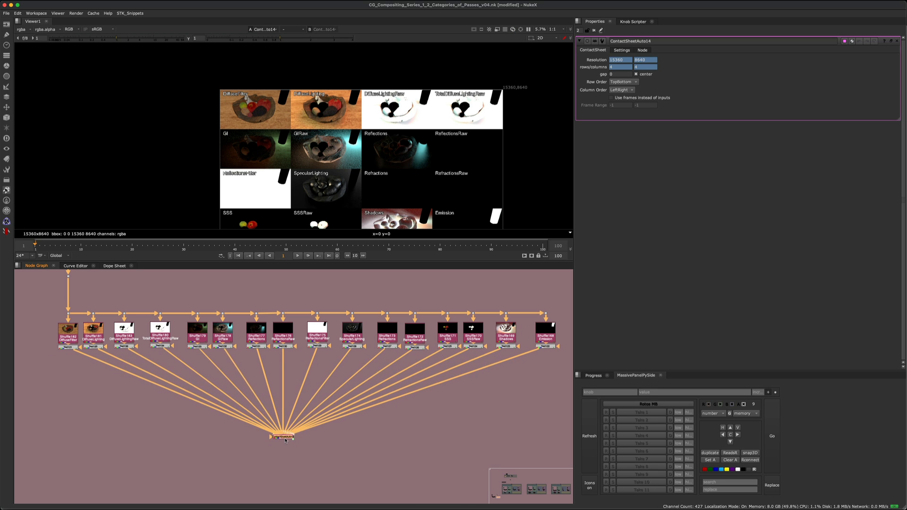
left_click(354, 434)
Create a Merge node beside the ContactSheetAuto node and connect all the Text nodes to its inputs at once.
middle_click_drag(342, 446, 288, 421)
mouse_move(388, 400)
middle_mouse_down()
mouse_move(342, 392)
mouse_move(377, 408)
middle_mouse_up()
key("m")
scroll(375, 407, "down", 2)
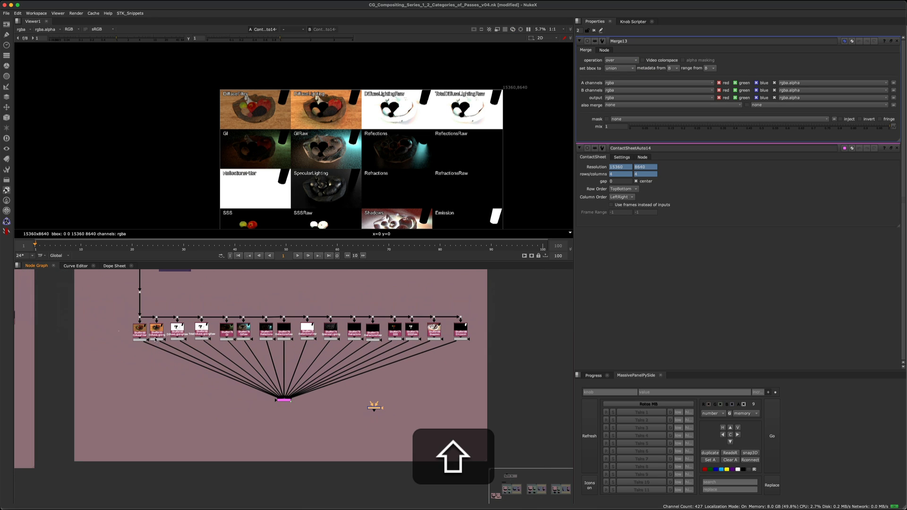
left_click_drag(118, 330, 511, 359, "shift")
key("shift+y")
scroll(441, 389, "up", 3)
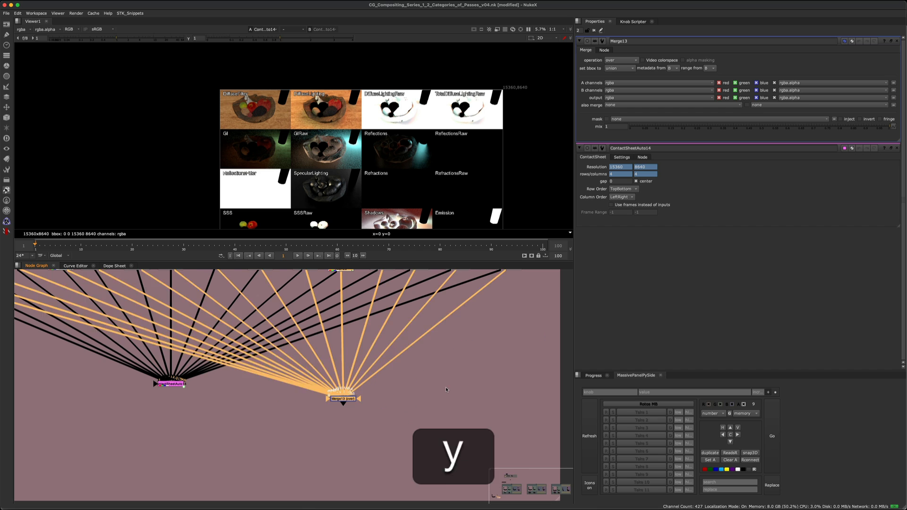
left_click_drag(446, 389, 350, 410)
Delete the Merge node beside the ContactSheetAuto node.
middle_click_drag(350, 393, 356, 402)
left_click_drag(449, 379, 296, 446)
key("Delete")
middle_click_drag(352, 376, 466, 370)
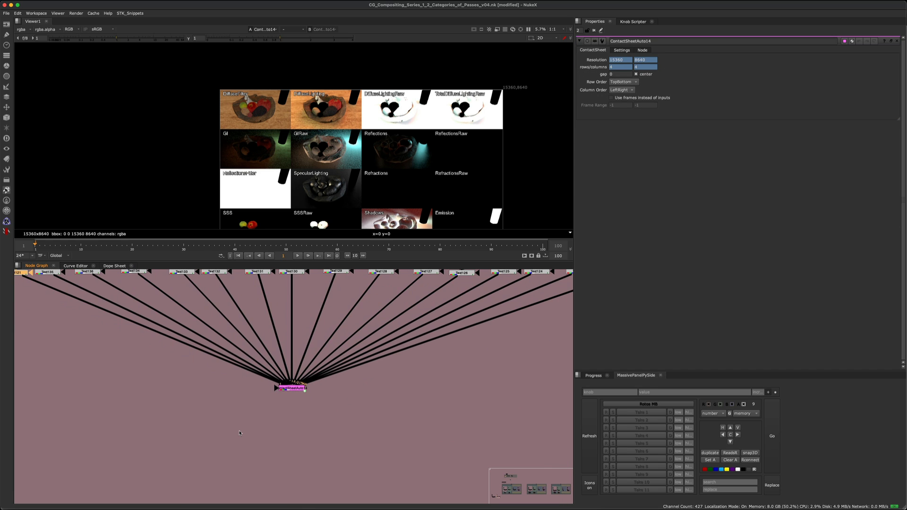
Add a Reformat node below the ContactSheetAuto node, spaced beneath it, view the reformatted sheet and close all node properties.
left_click_drag(239, 432, 351, 361)
scroll(307, 393, "down", 5)
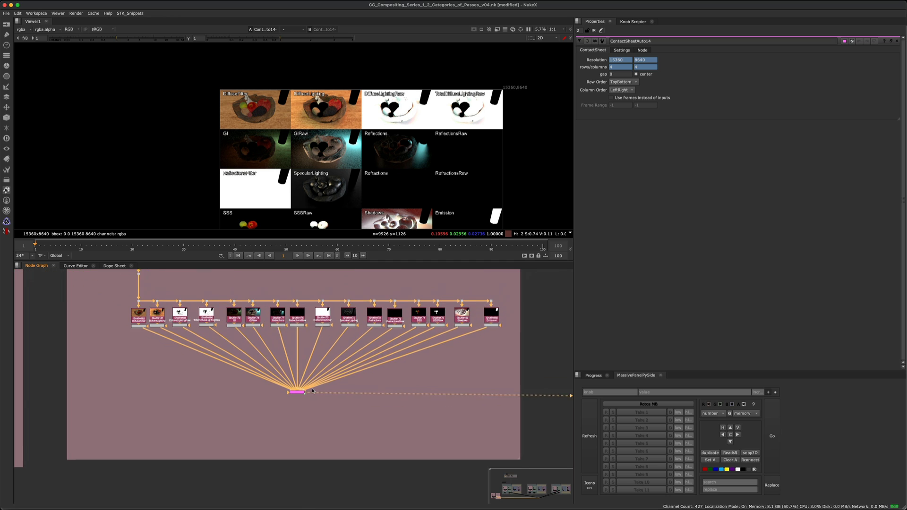
left_click(265, 396)
middle_click_drag(261, 393, 349, 372)
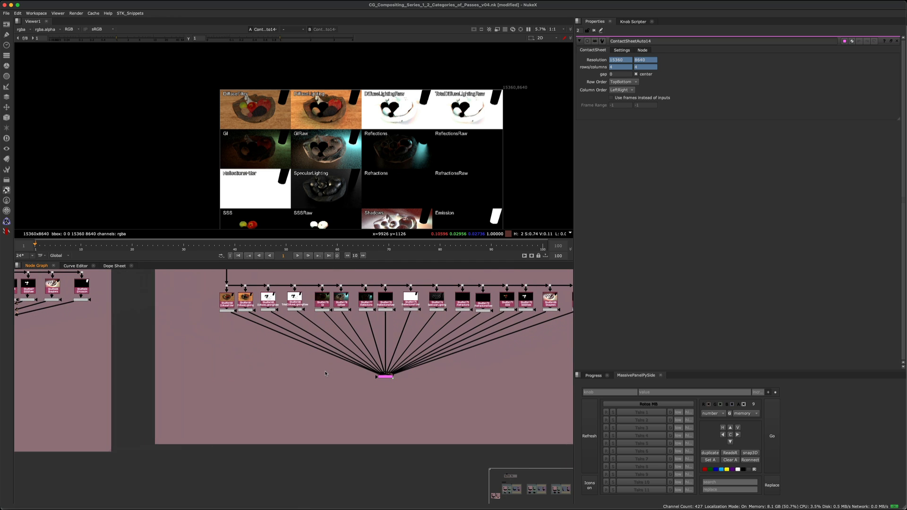
scroll(354, 370, "up", 3)
left_click(358, 367)
key("Tab")
type("re")
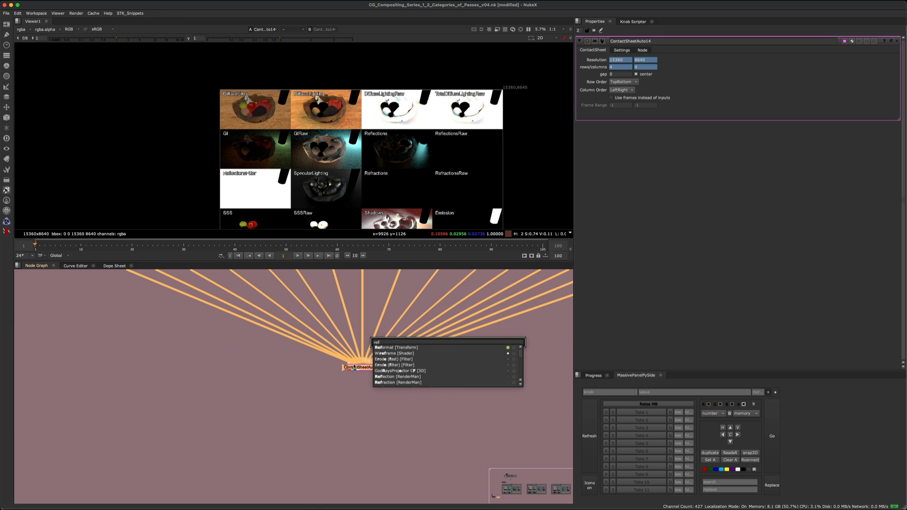
left_click(395, 353)
left_click(402, 420)
left_click_drag(363, 377, 364, 409)
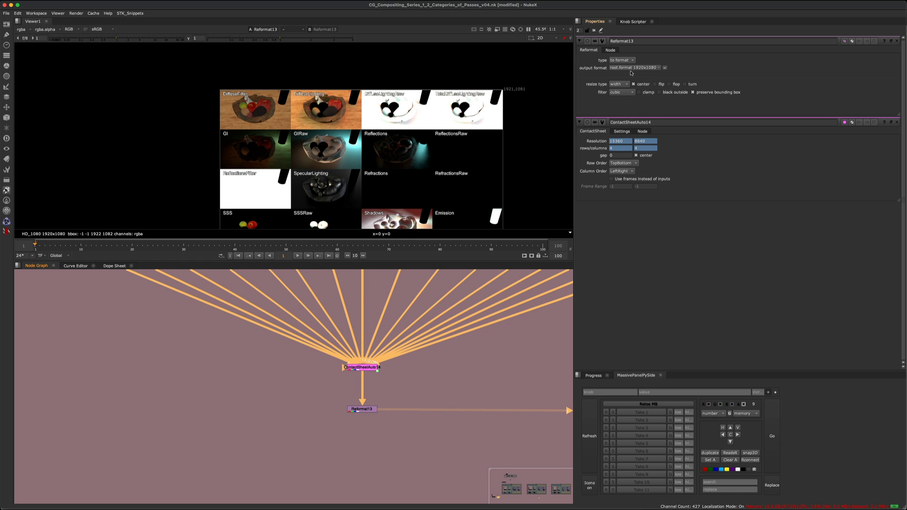
middle_click_drag(462, 164, 450, 133)
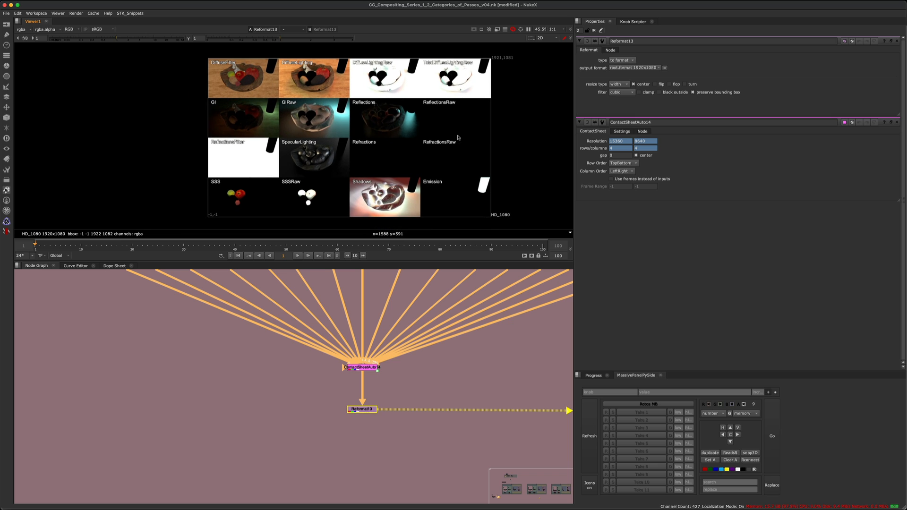
left_click(593, 31)
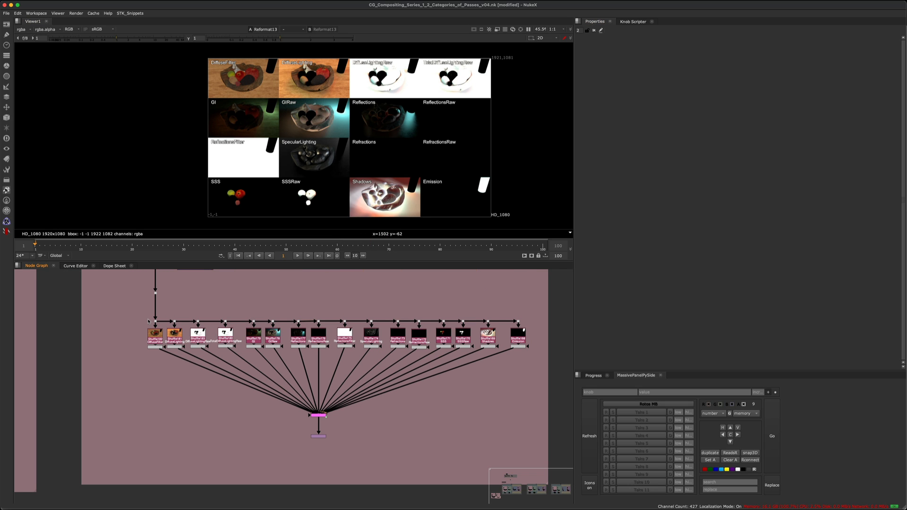
Delete the whole Shuffle and Text row with its contact sheet, and run Split Channels on the branch's bottom Dot.
left_click_drag(127, 303, 548, 463)
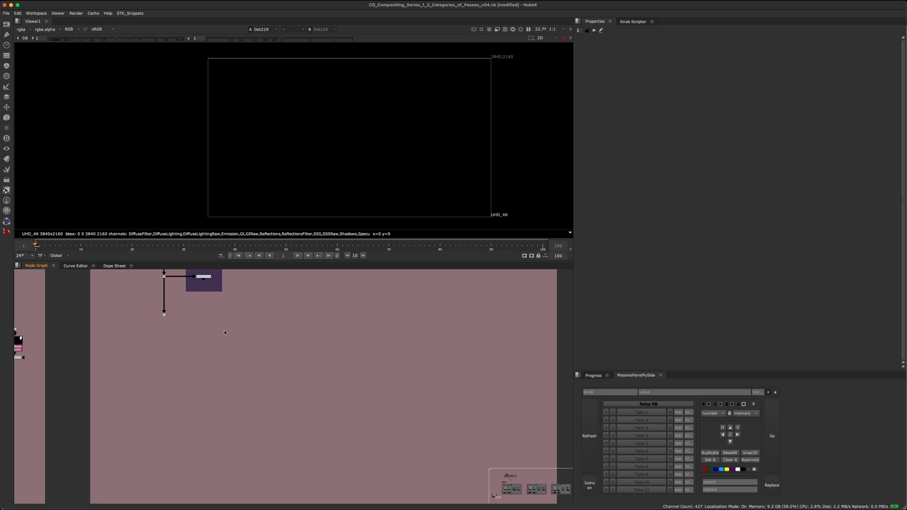
left_click_drag(238, 303, 102, 354)
left_click(138, 13)
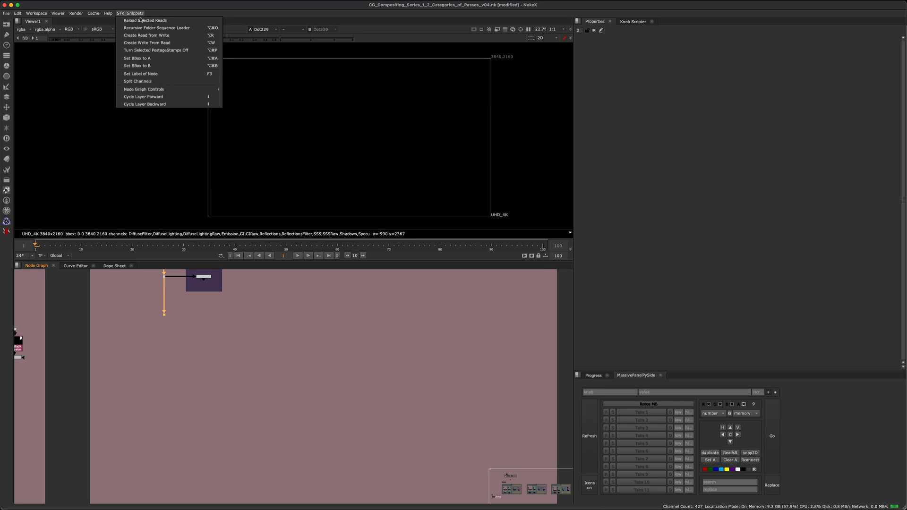
left_click(163, 81)
Add a Text node under the Shadows Shuffle node with the message [value input.in].
left_click(209, 353)
key("Tab")
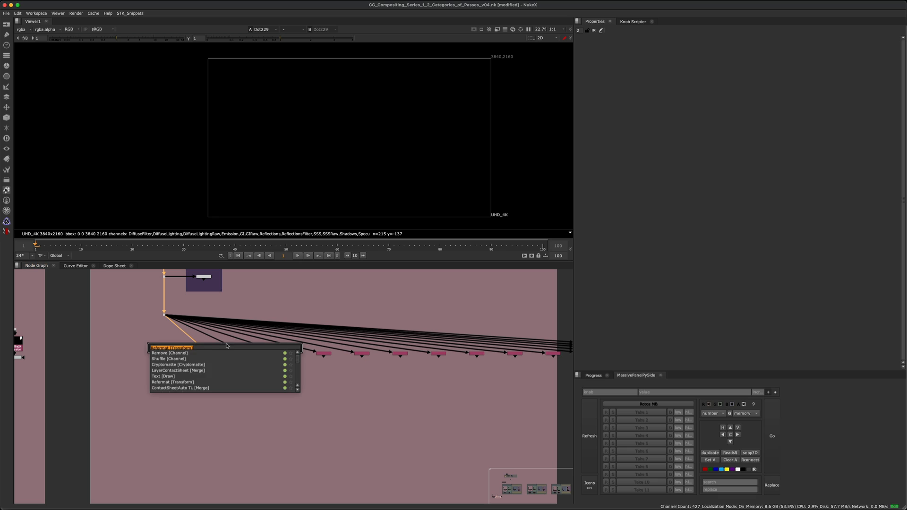
type("text")
key("Return")
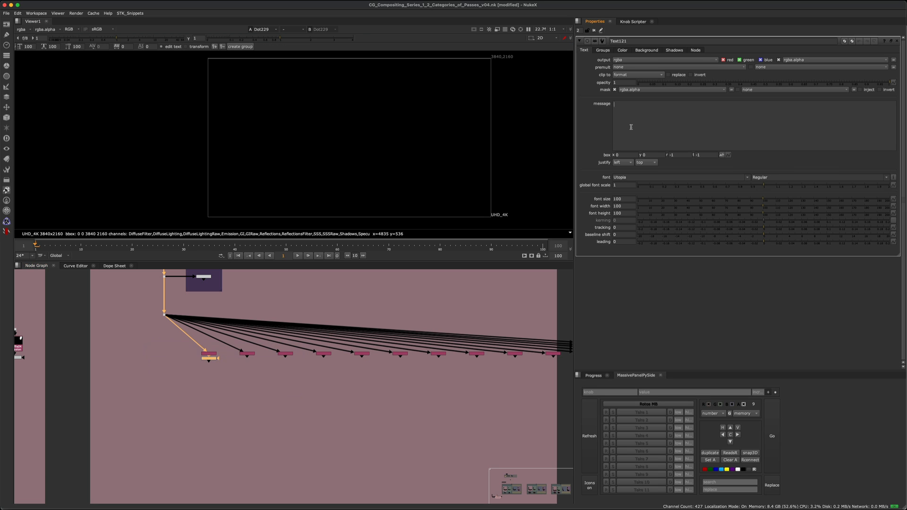
type("[value input.in]")
Set the Text node's font to Arial and its global font scale to 2.5.
double_click(653, 178)
type("ar")
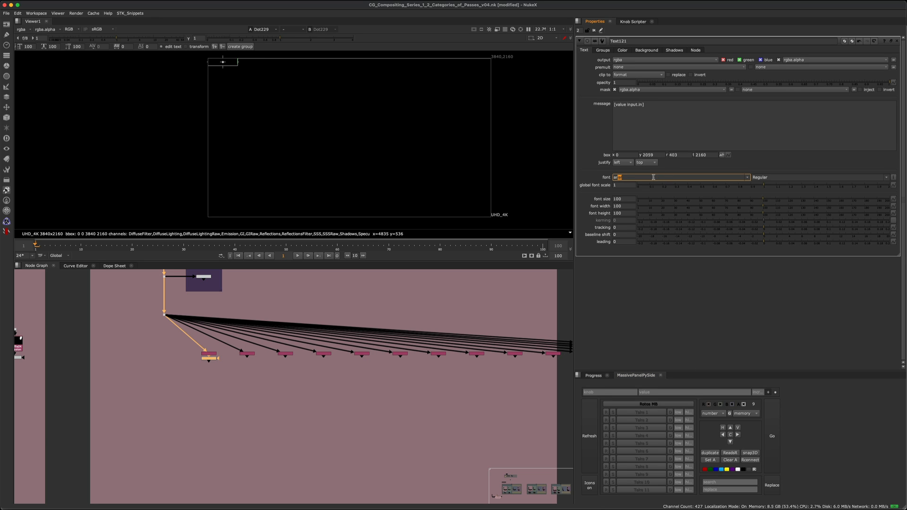
left_click(623, 184)
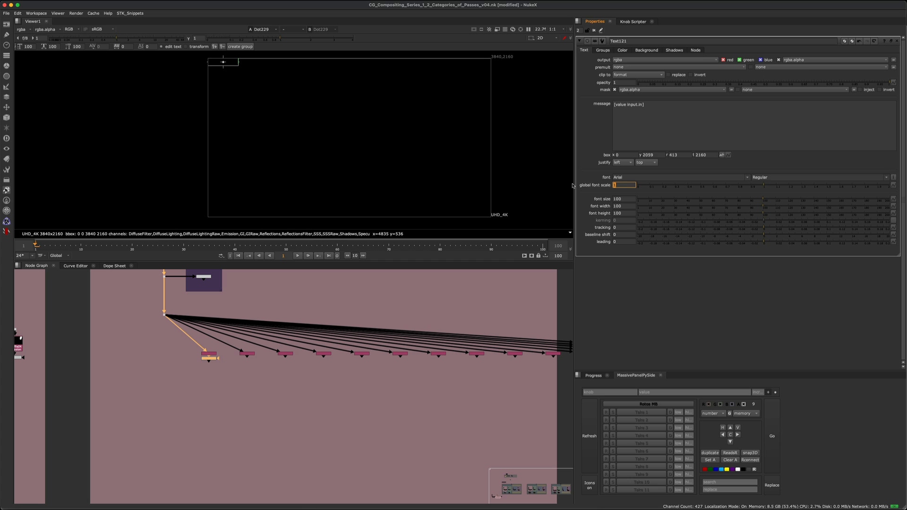
type("2.5")
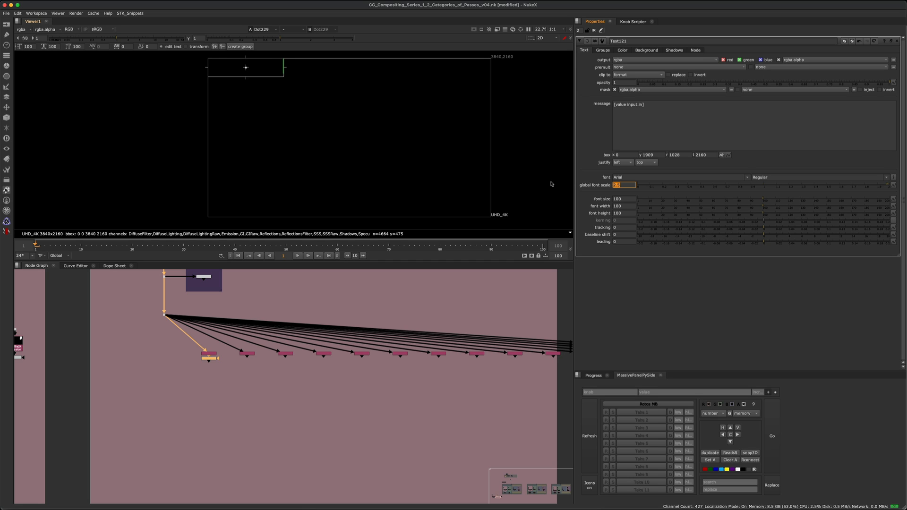
View the Text node's output and move its text box slightly inward from the image corner, to about x 132, y 1802.5.
scroll(228, 366, "up", 5)
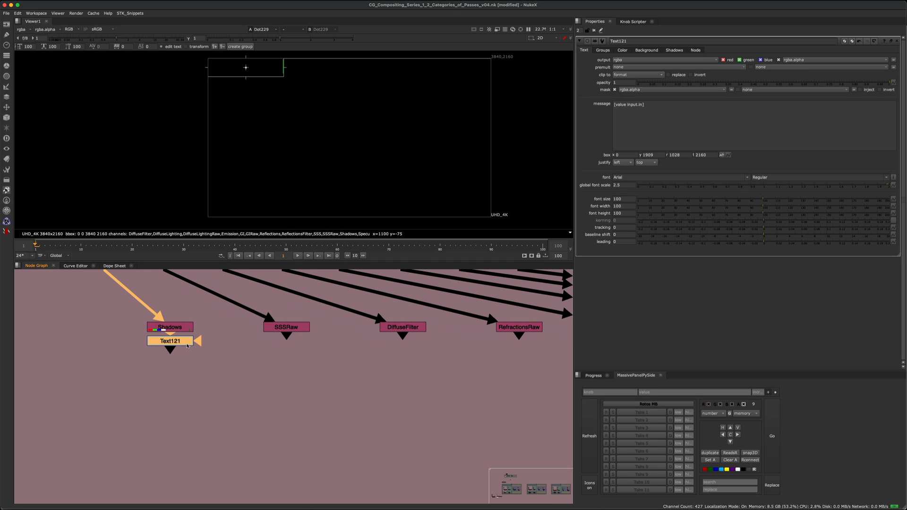
key("1")
left_click(187, 302)
left_click_drag(262, 67, 271, 75)
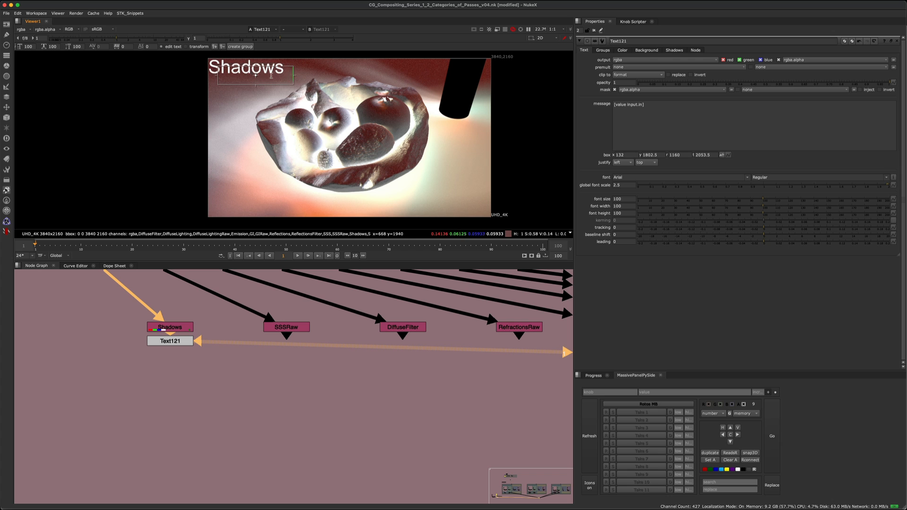
Lower the Text node slightly beneath Shadows, copy it, and paste a copy under all the other Shuffle nodes at once.
scroll(141, 373, "down", 4)
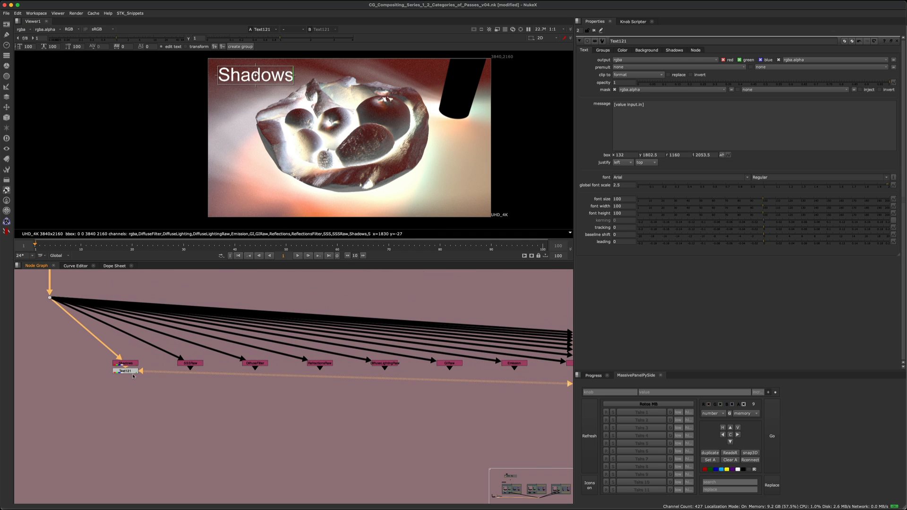
left_click_drag(131, 373, 132, 380)
left_click_drag(91, 367, 164, 403)
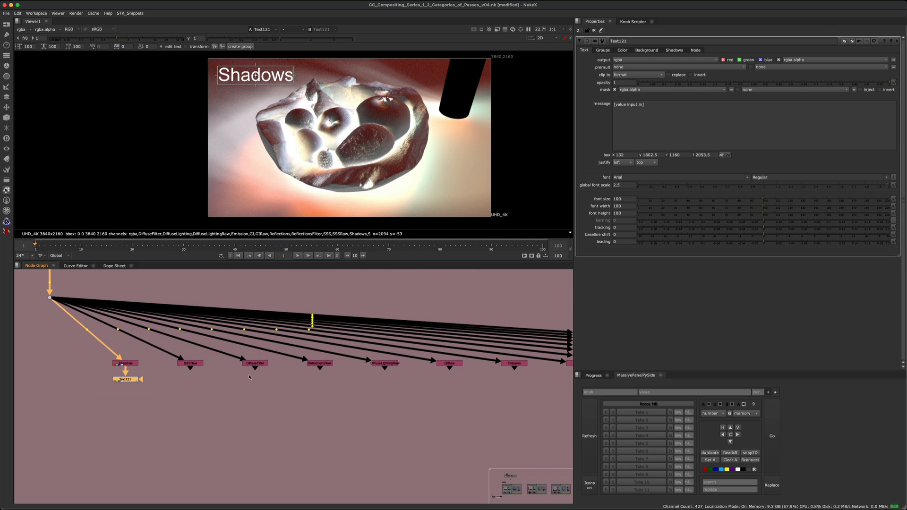
scroll(95, 412, "down", 5)
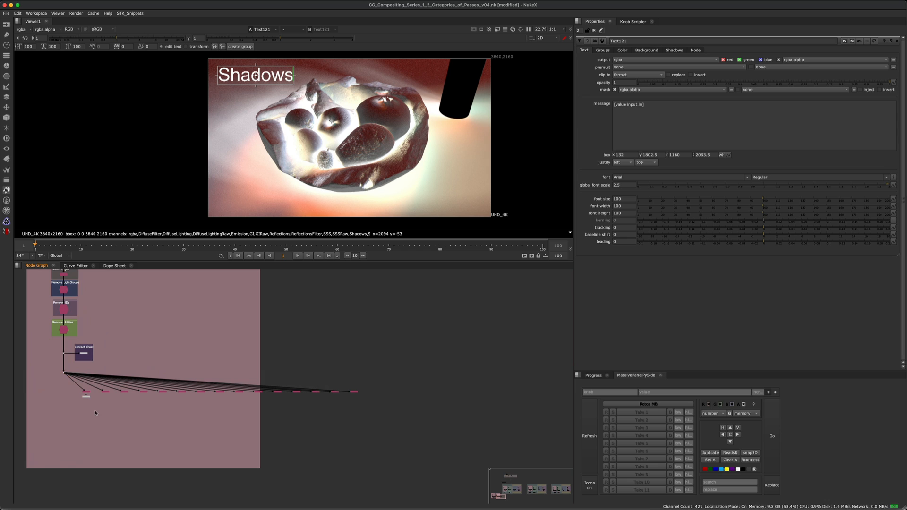
left_click_drag(95, 412, 370, 384)
key("grave")
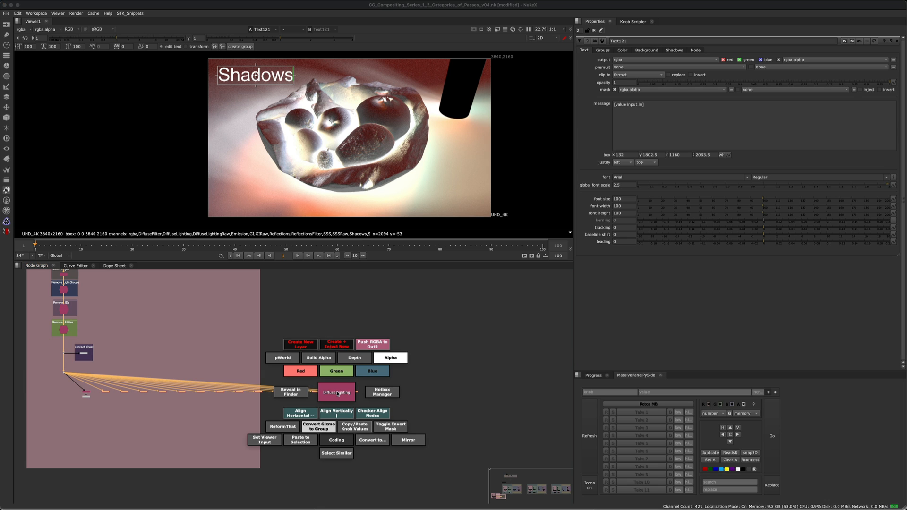
left_click(302, 439)
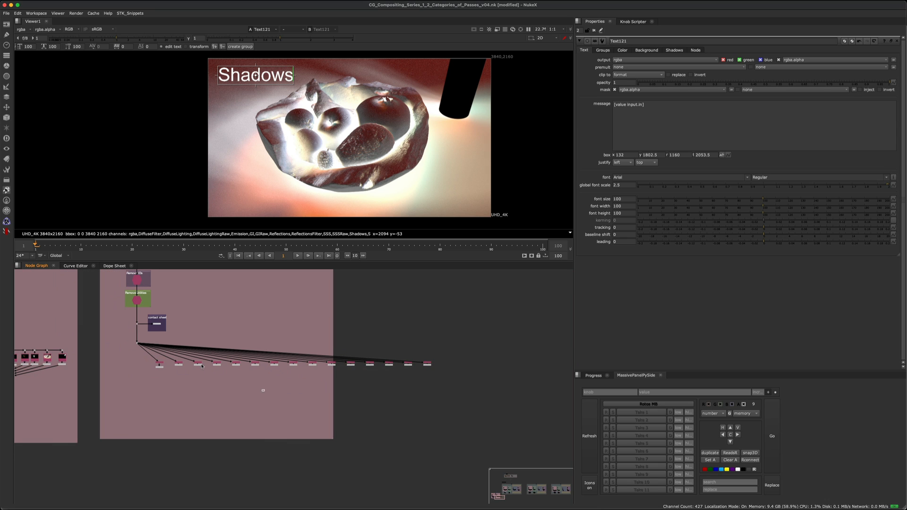
Add a ContactSheetAuto node beneath the row of Text nodes and select it on its own.
left_click(6, 231)
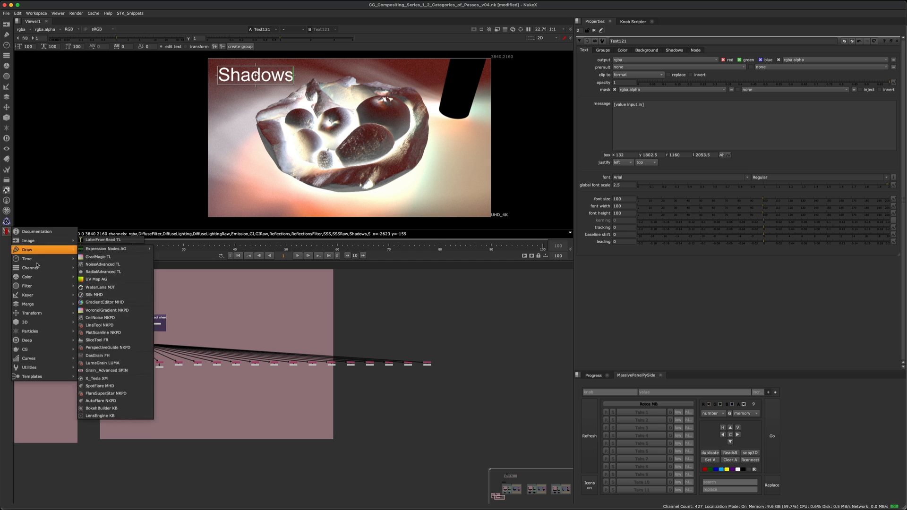
left_click(106, 302)
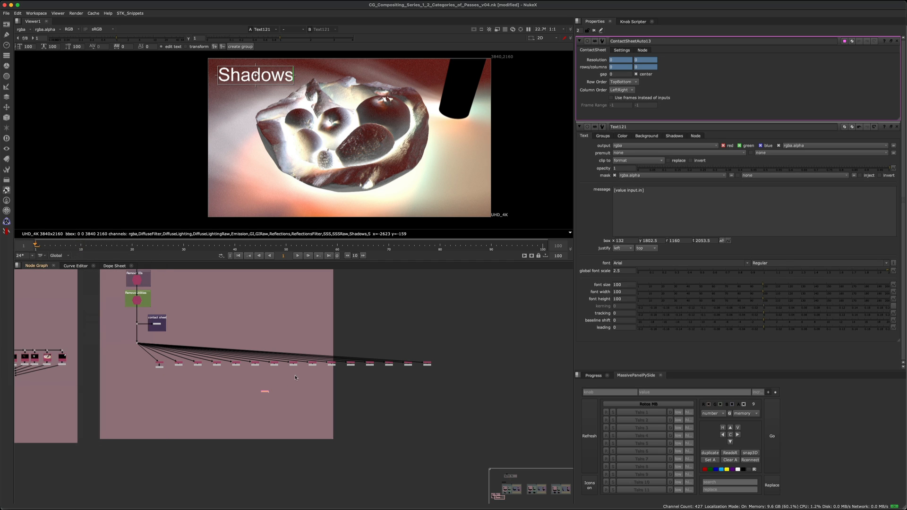
scroll(274, 383, "up", 2)
left_click_drag(207, 368, 290, 416)
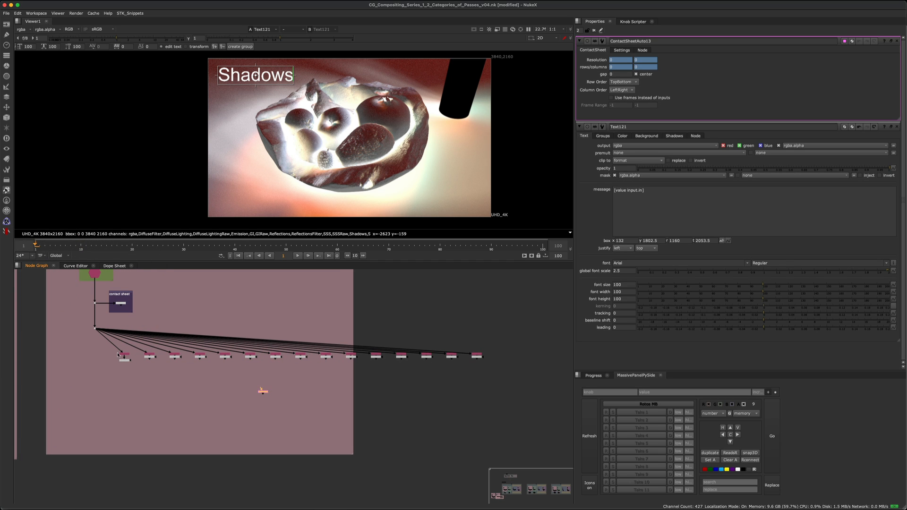
Connect all the Text nodes to the ContactSheetAuto node at once, view the contact sheet, and close all node properties.
left_click_drag(110, 354, 505, 375)
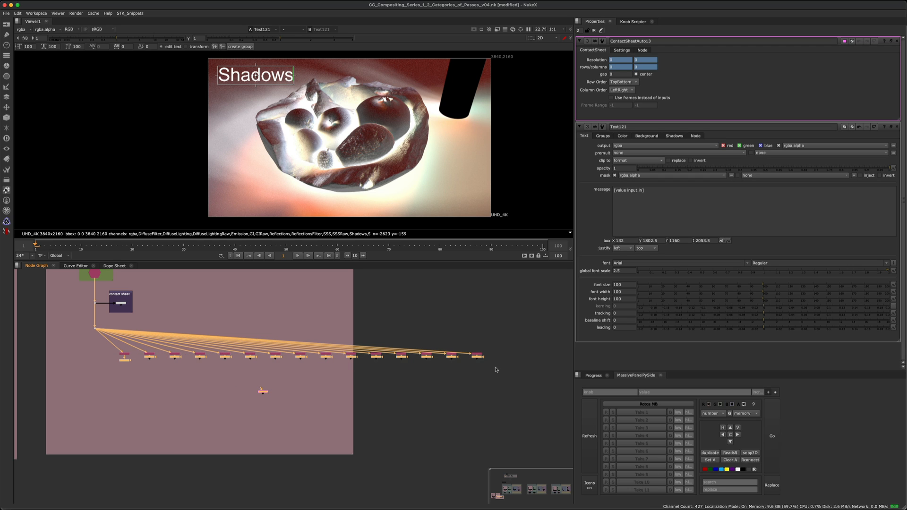
key("y")
left_click(263, 391)
key("1")
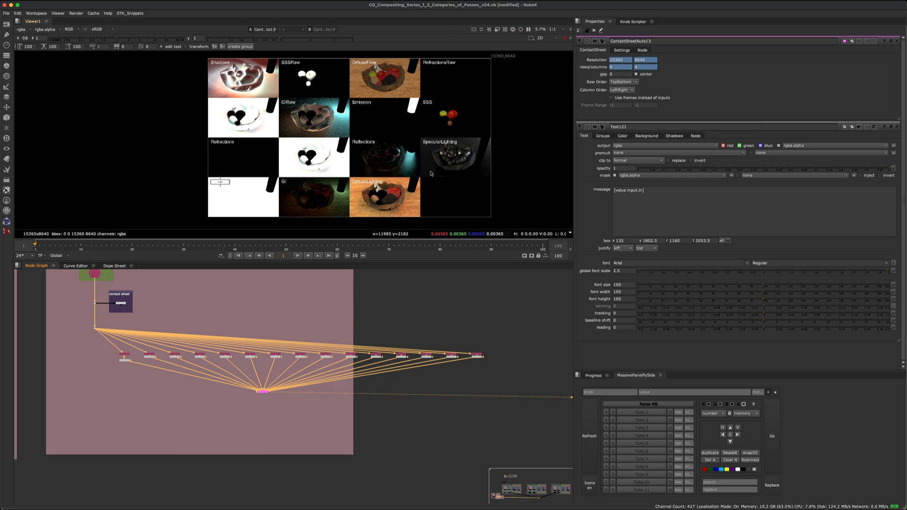
left_click(593, 29)
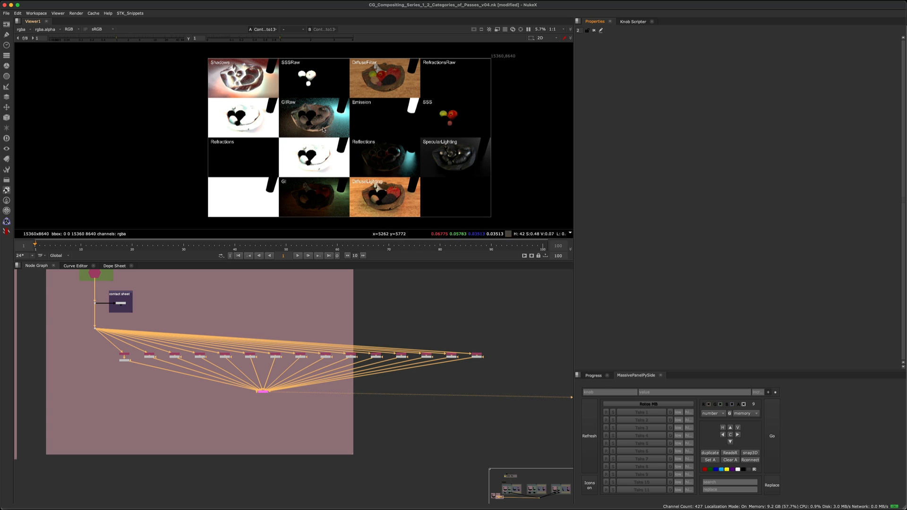
left_click(296, 329)
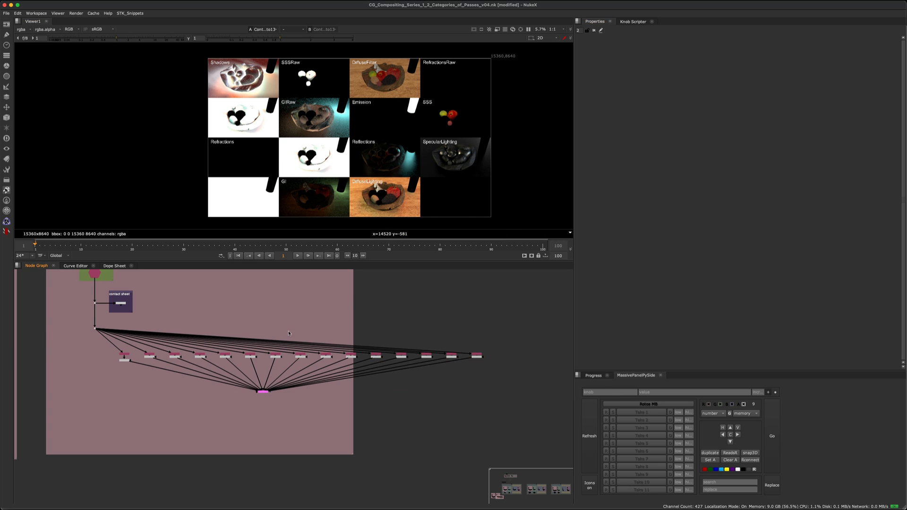
Look over the Redshift render pass groups in the node graph, briefly selecting the Material AOVs group.
middle_click_drag(295, 329, 357, 317)
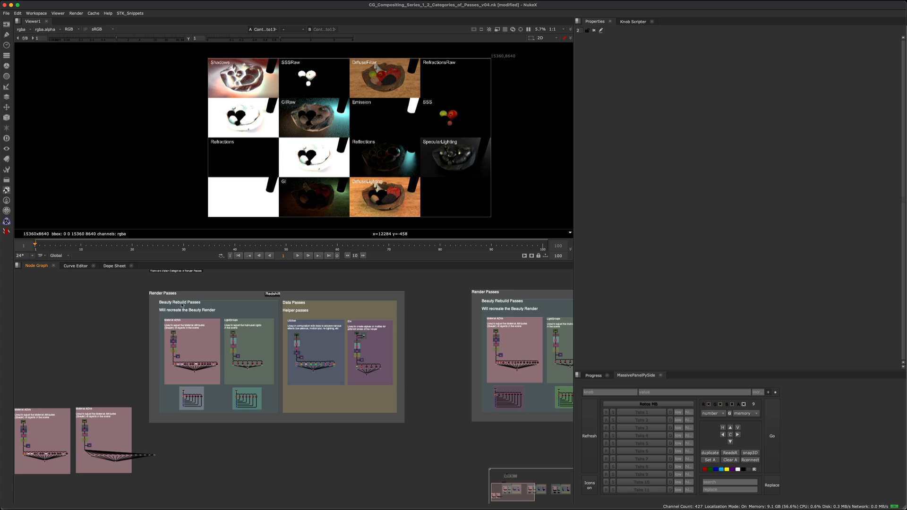
scroll(182, 306, "up", 3)
middle_click_drag(240, 315, 198, 319)
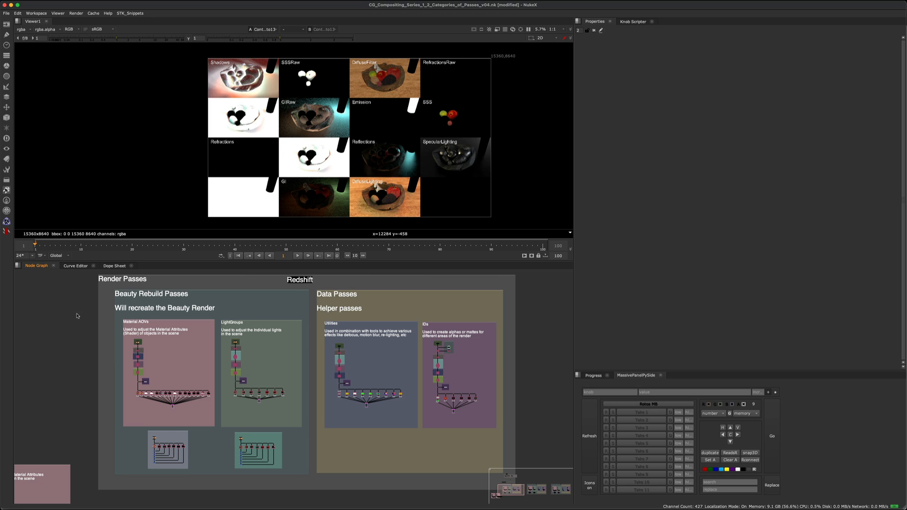
left_click_drag(73, 314, 216, 439)
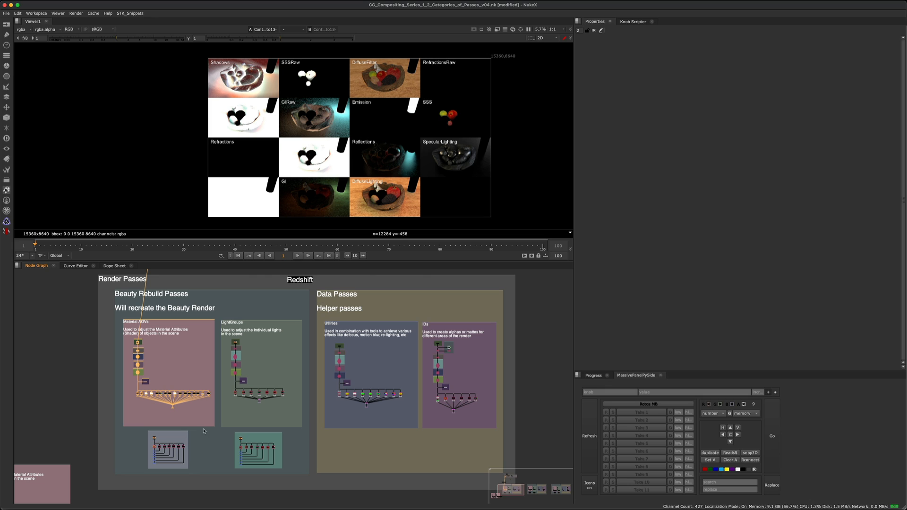
left_click(204, 440)
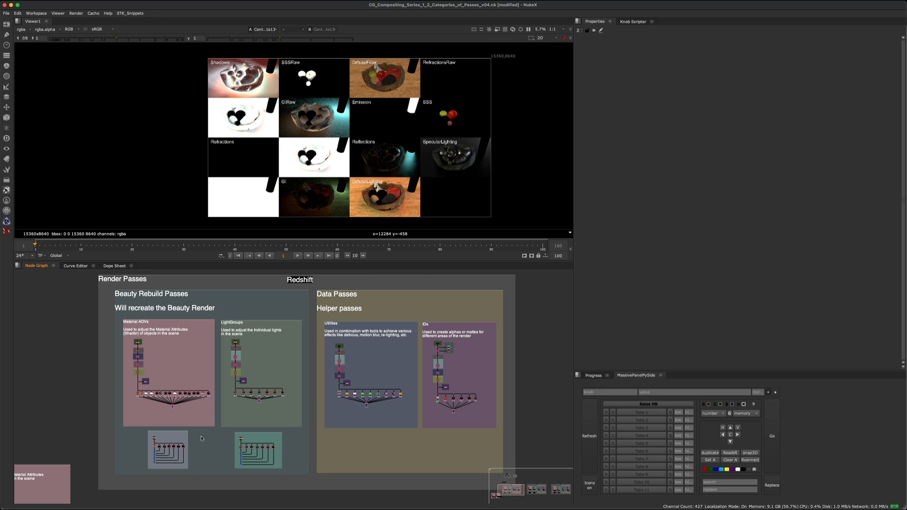